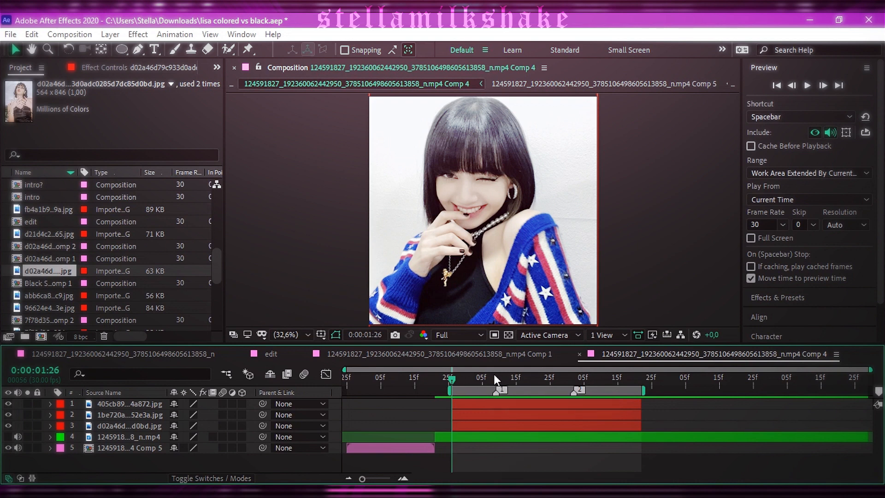
Inspect the three stacked image layers at 0:00:01:26 by toggling the visibility of the two upper ones
left_click_drag(496, 374, 451, 397)
left_click_drag(82, 403, 95, 430)
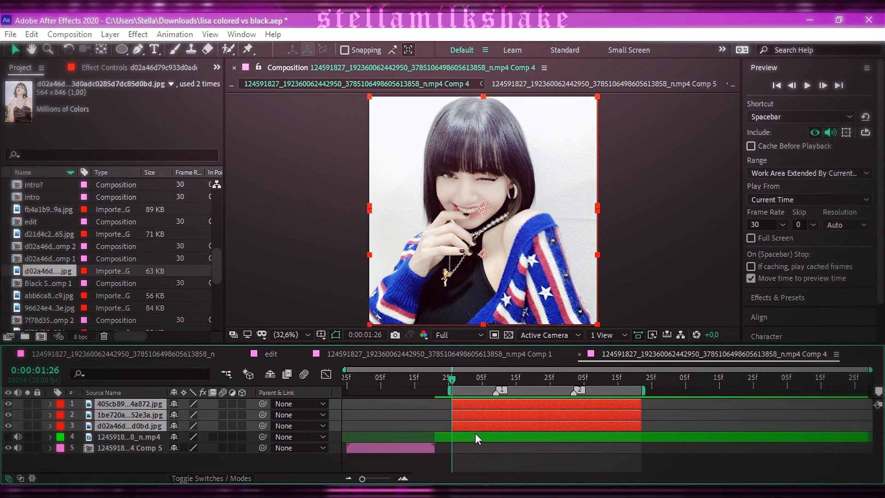
left_click(477, 459)
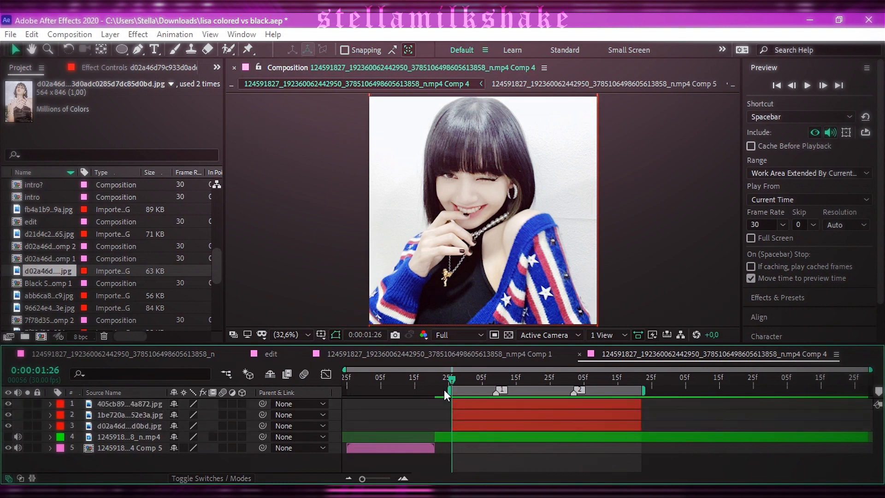
mouse_move(452, 379)
left_mouse_down()
mouse_move(574, 379)
mouse_move(453, 377)
left_mouse_up()
left_click(104, 401)
left_click(9, 403)
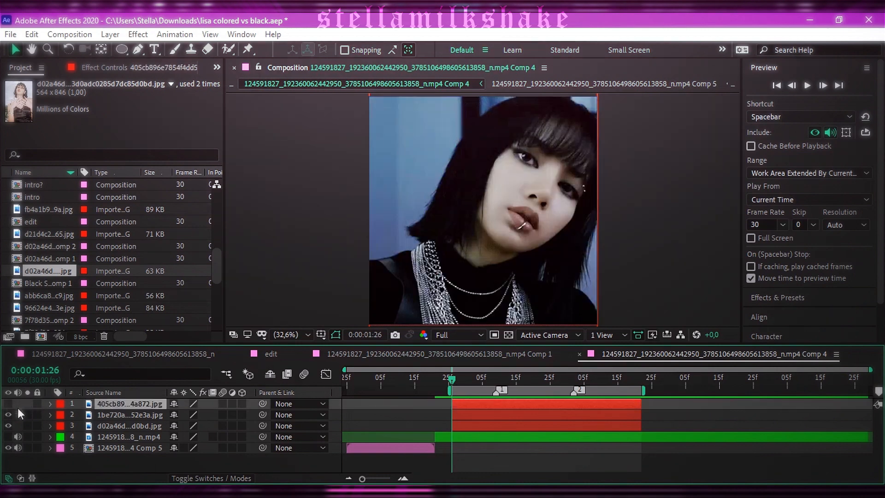
left_click(9, 414)
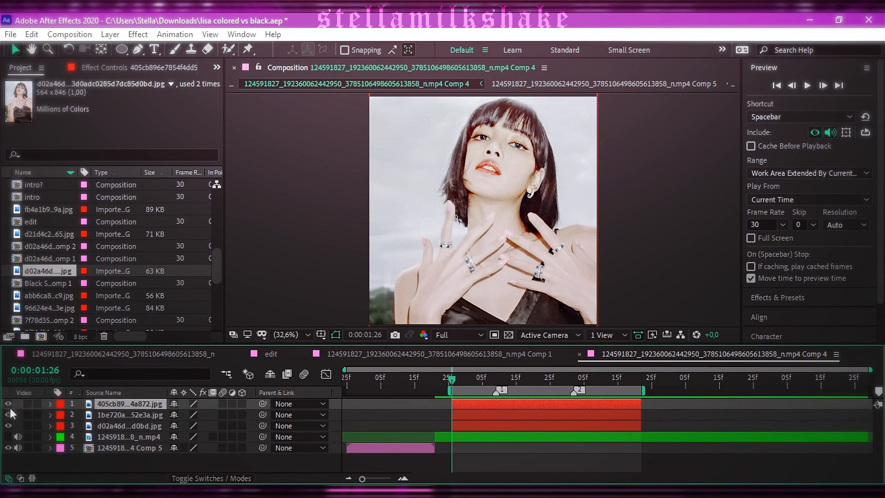
left_click_drag(9, 414, 9, 399)
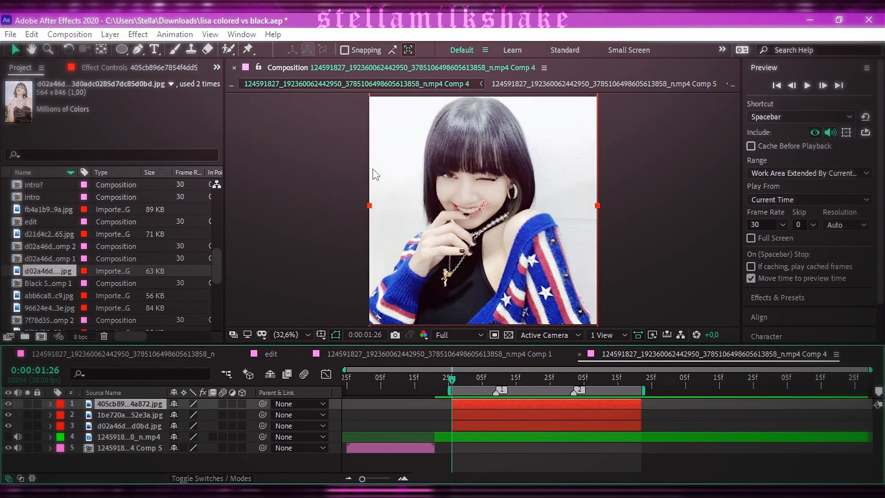
left_click(10, 404)
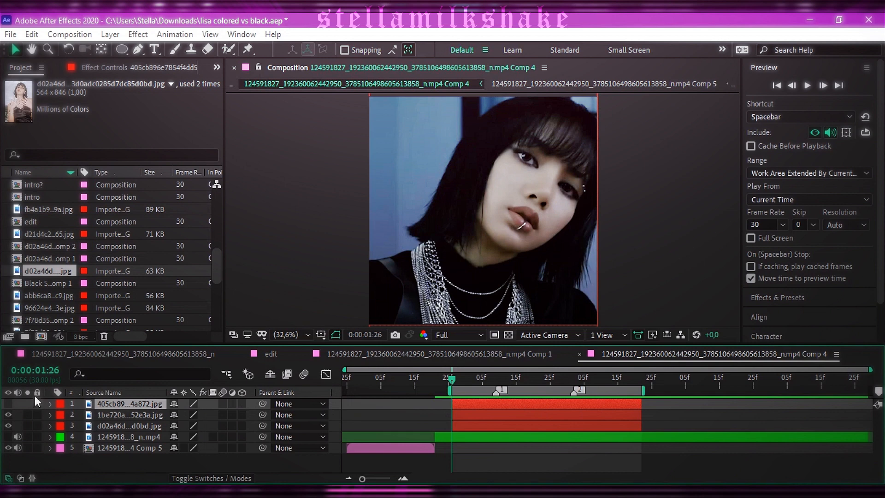
left_click(9, 403)
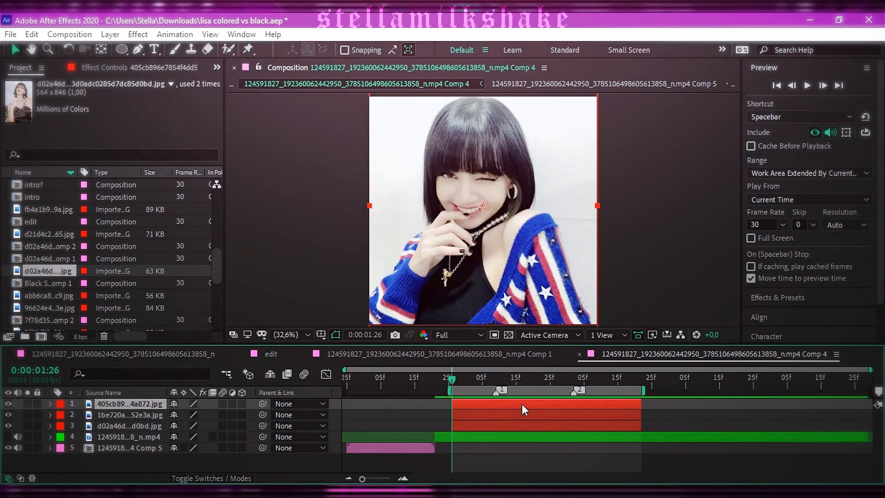
left_click_drag(452, 377, 586, 377)
left_click_drag(475, 379, 505, 377)
right_click(518, 402)
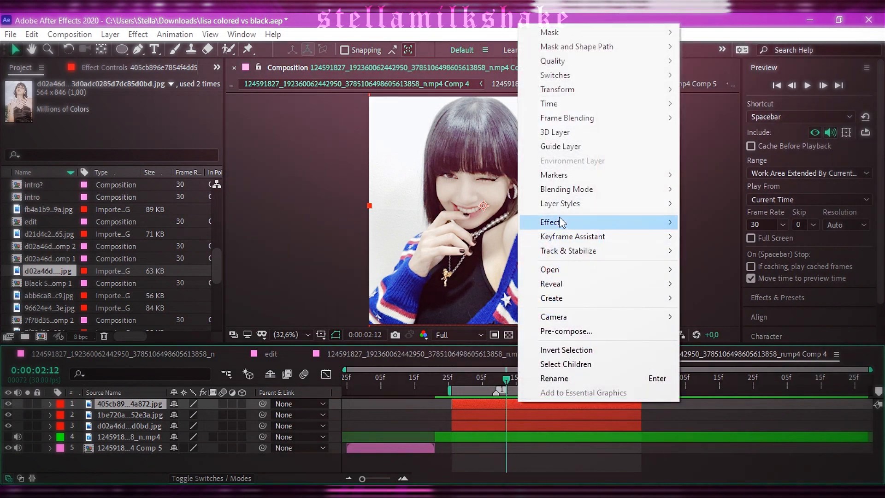
left_click_drag(485, 378, 514, 385)
Pre-compose the top image layer as "1", moving all attributes into the new composition and adjusting its duration to the layer's time span
right_click(510, 404)
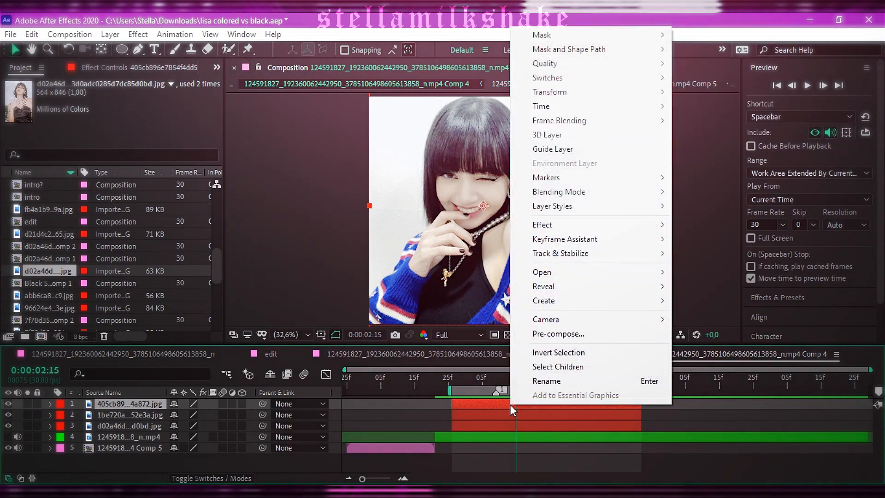
left_click(547, 336)
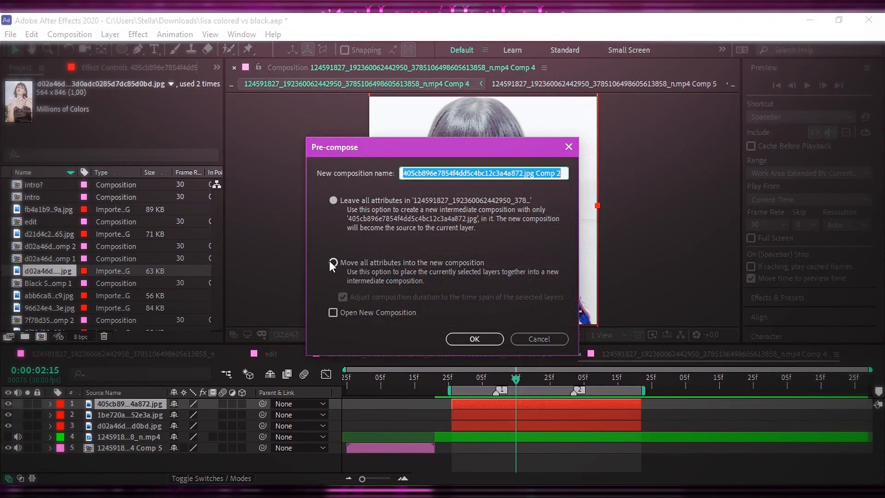
left_click(330, 262)
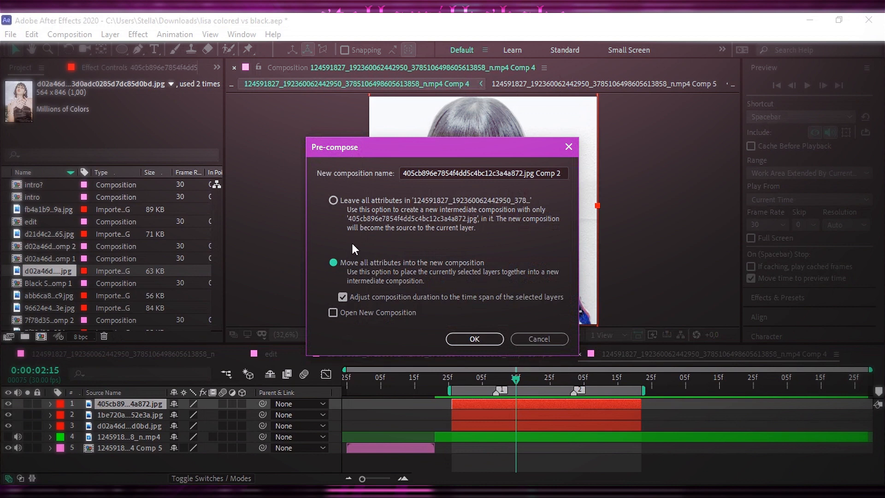
left_click(334, 199)
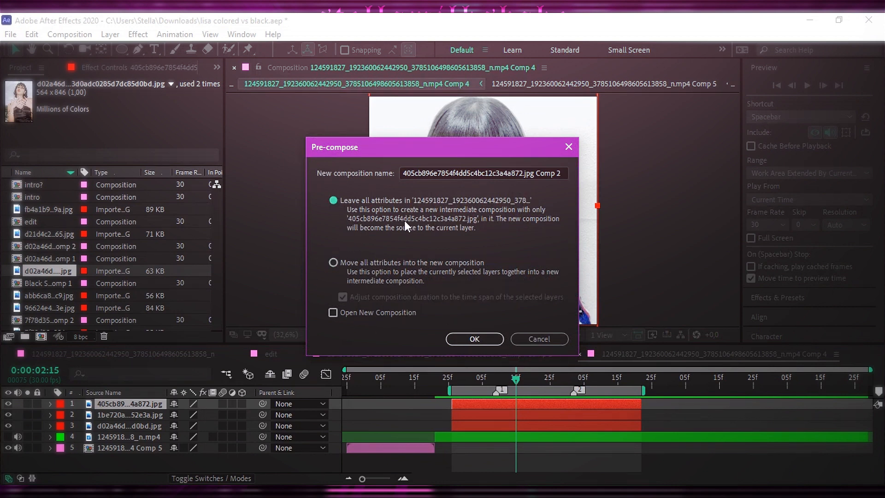
left_click_drag(401, 152, 443, 135)
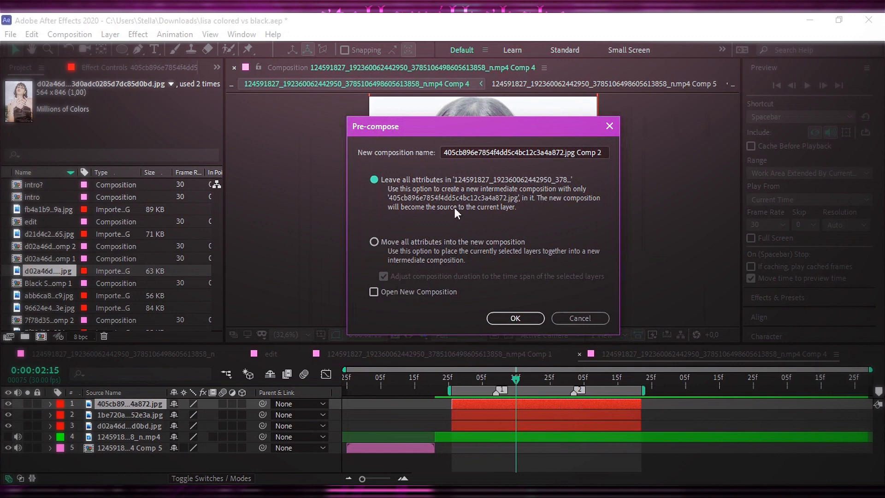
left_click_drag(449, 126, 413, 94)
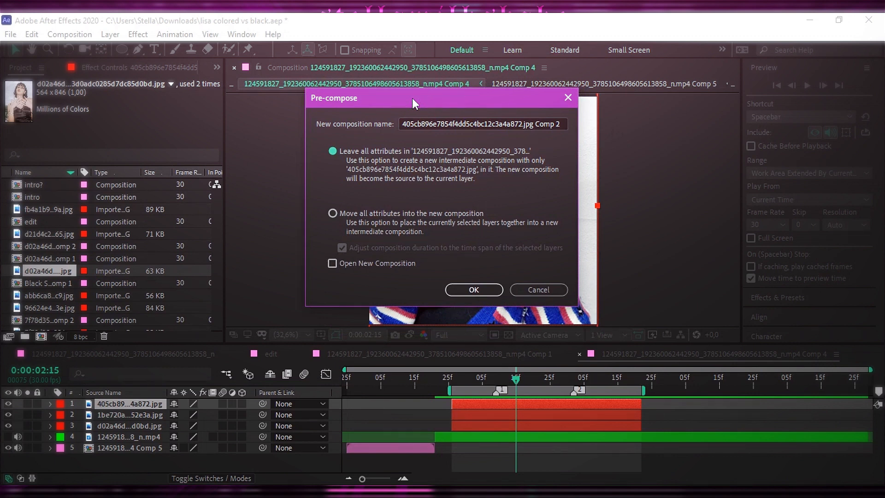
left_click(332, 214)
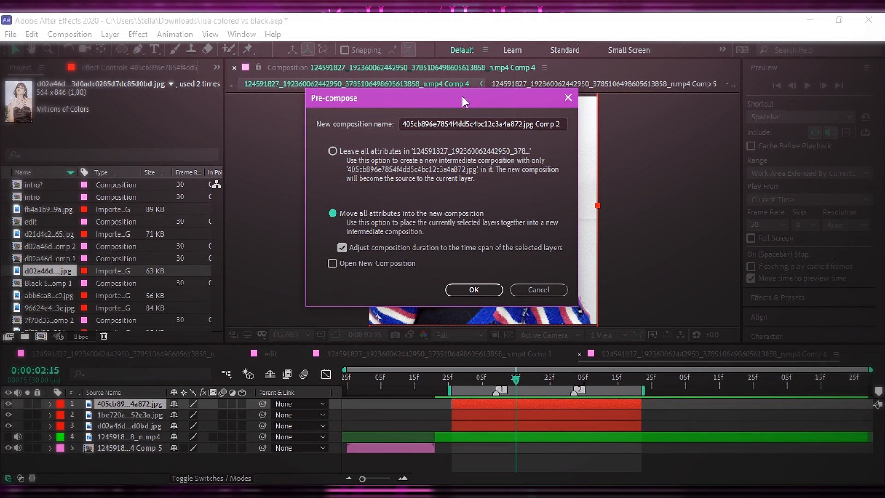
left_click_drag(462, 96, 523, 107)
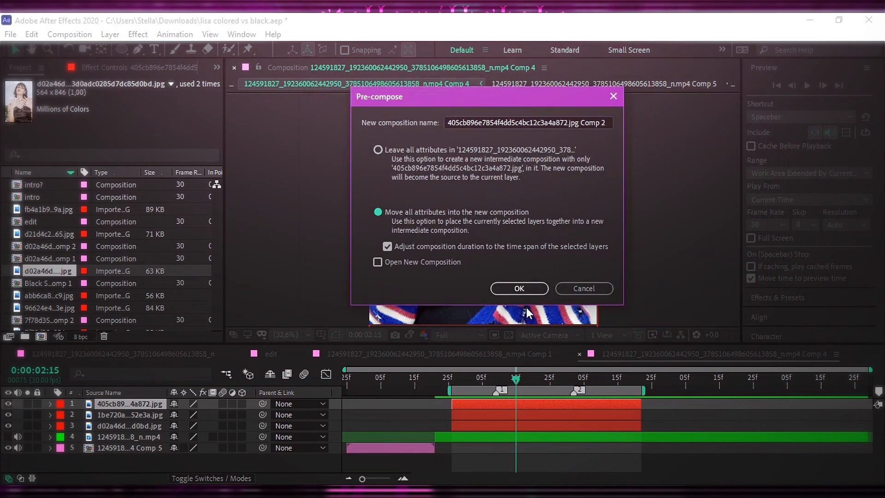
left_click_drag(608, 123, 434, 123)
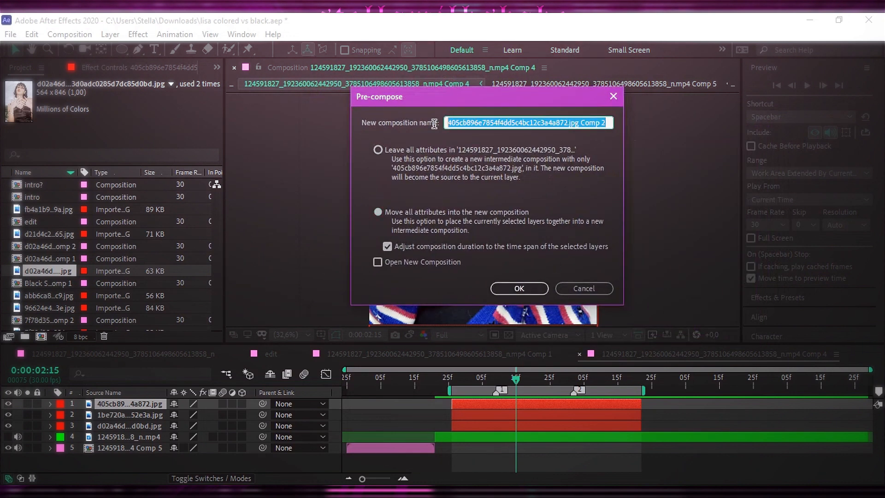
type("1")
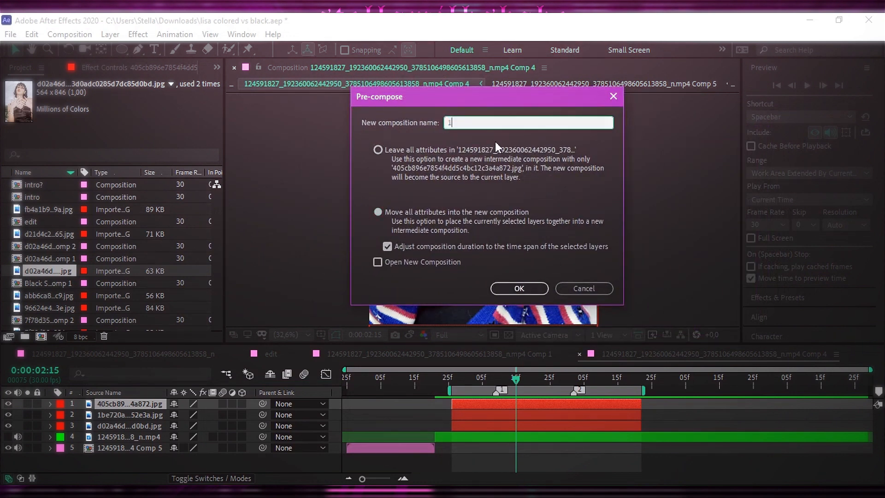
left_click(502, 288)
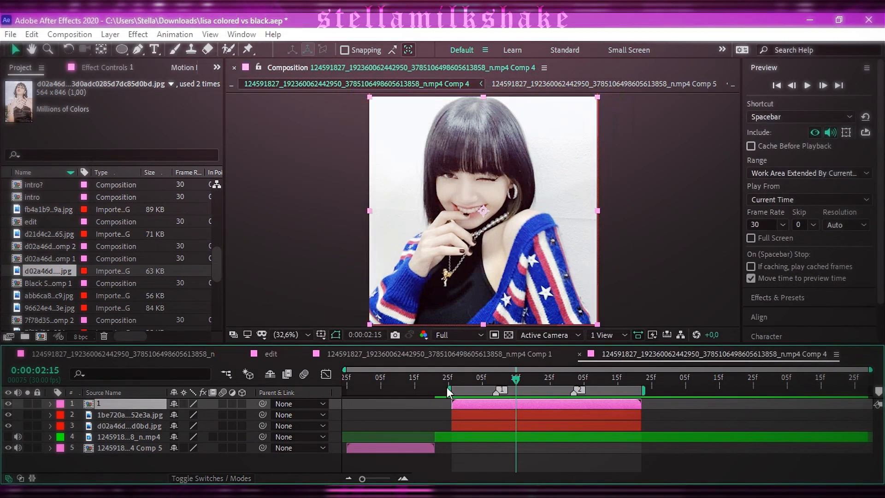
Hide layer 1 and trim the second image layer so it spans only from marker 1 to marker 2
left_click(9, 403)
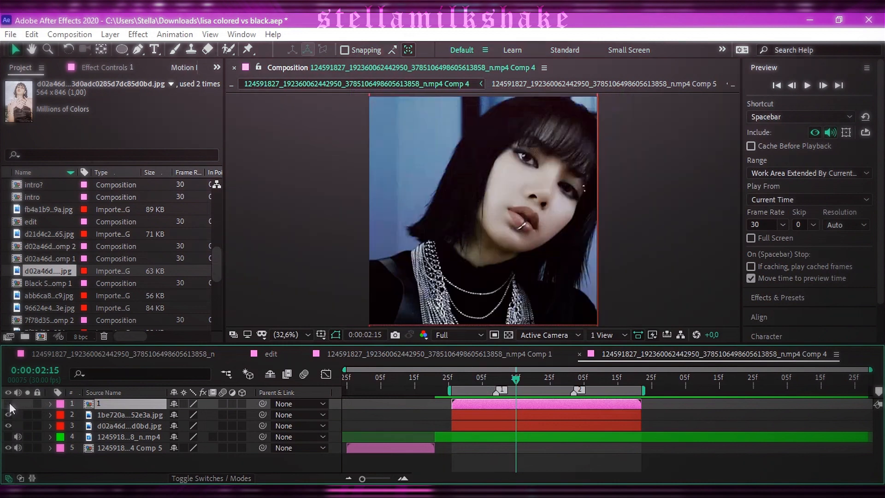
left_click_drag(516, 379, 496, 378)
left_click_drag(452, 414, 497, 415)
left_click_drag(496, 378, 574, 380)
left_click_drag(641, 413, 574, 416)
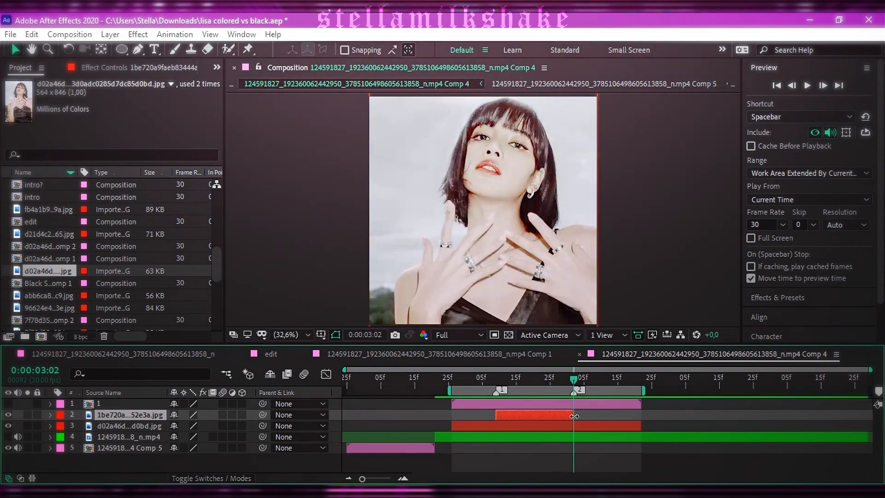
Pre-compose the trimmed second image layer as "2", moving all attributes into the new composition
left_click(530, 381)
right_click(539, 414)
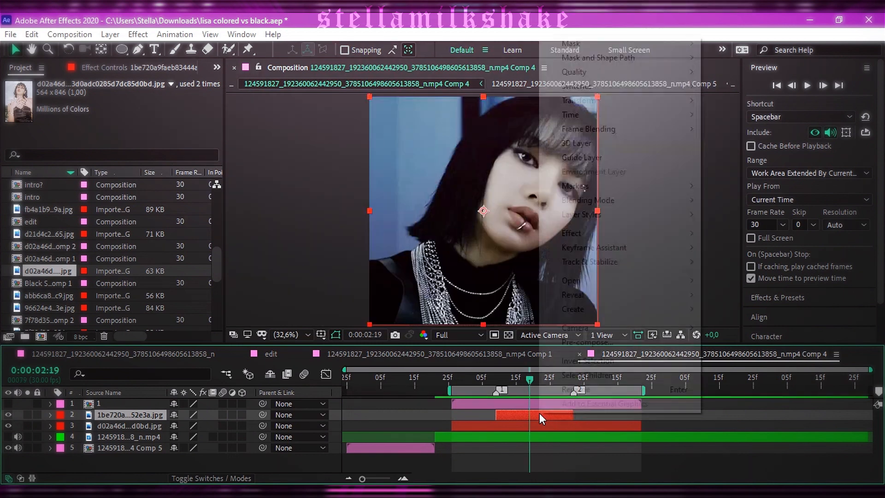
left_click(591, 340)
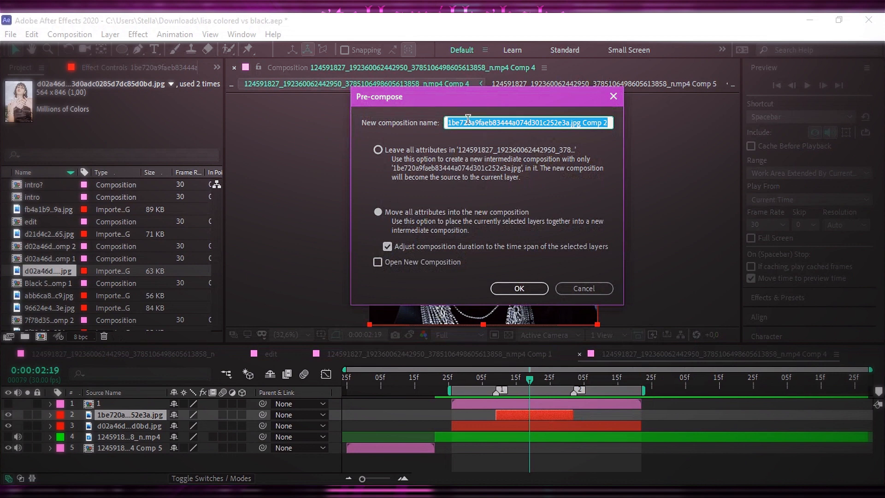
type("2")
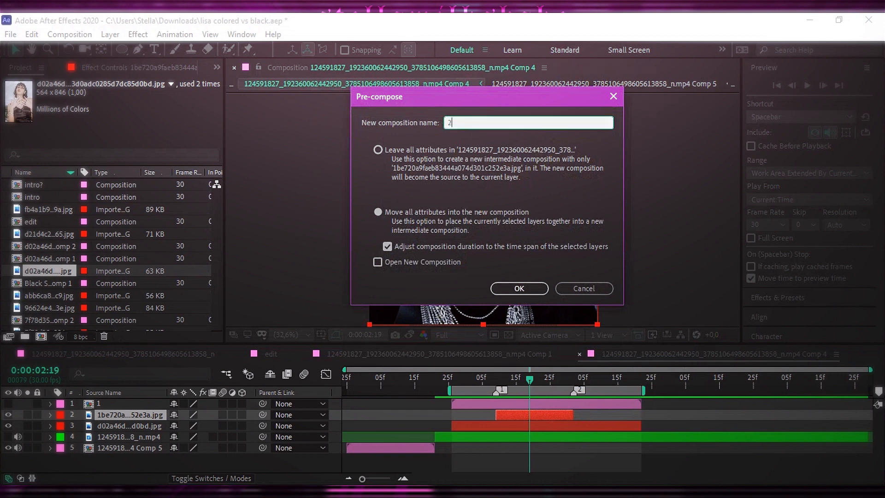
left_click(518, 288)
Trim the third image layer to start at marker 2 (0:00:03:02) and pre-compose it under the suggested name
left_click(573, 377)
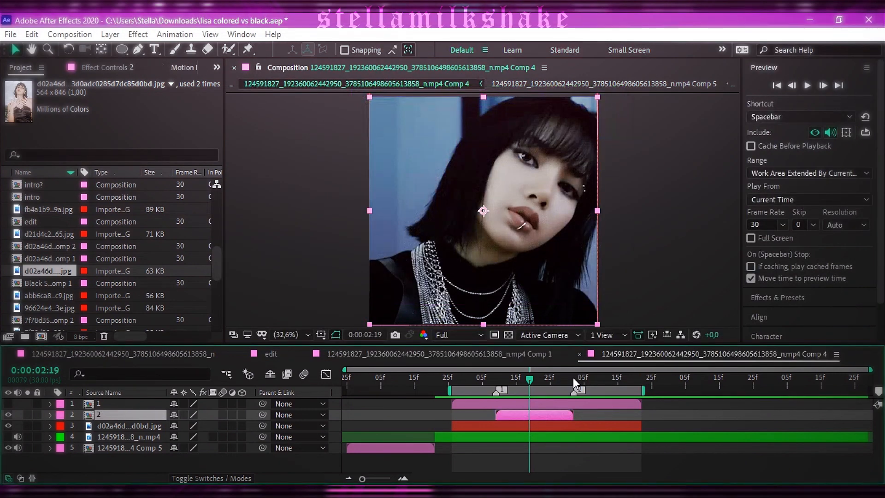
left_click_drag(454, 424, 572, 426)
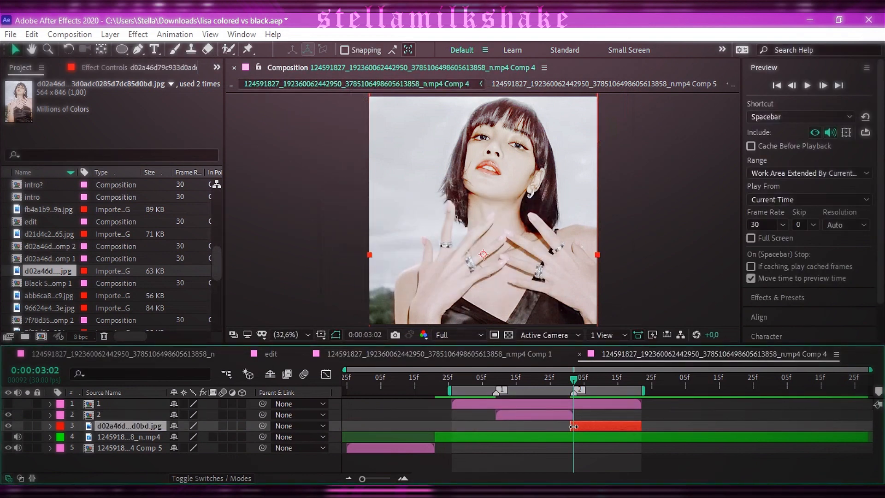
mouse_move(571, 383)
left_mouse_down()
mouse_move(614, 385)
mouse_move(493, 383)
mouse_move(588, 382)
left_mouse_up()
right_click(590, 426)
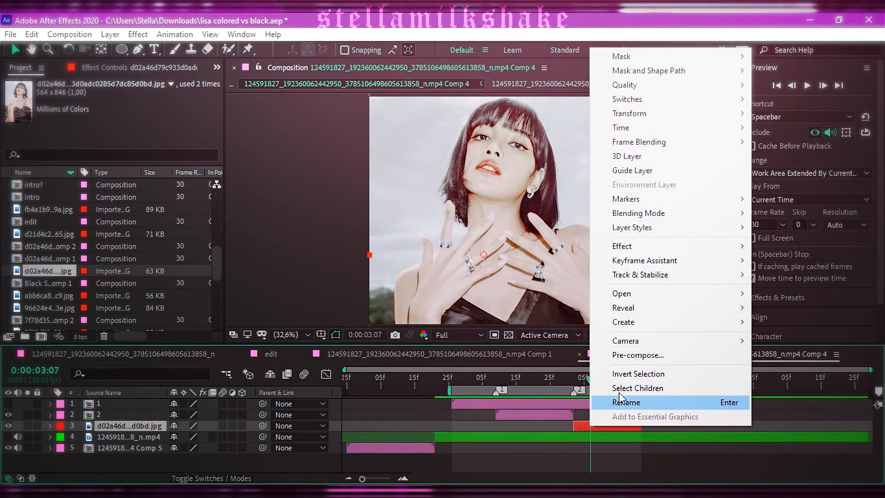
left_click(620, 354)
left_click(513, 293)
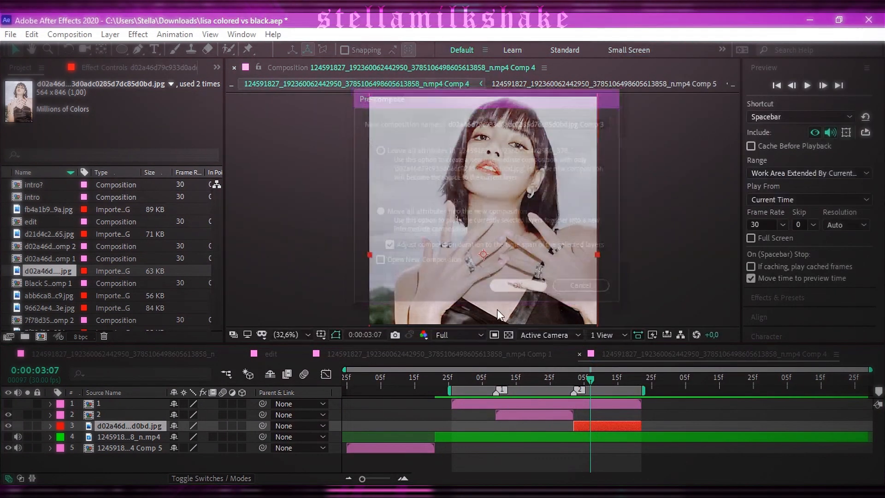
Make layer 1 visible again and save the project
left_click(9, 403)
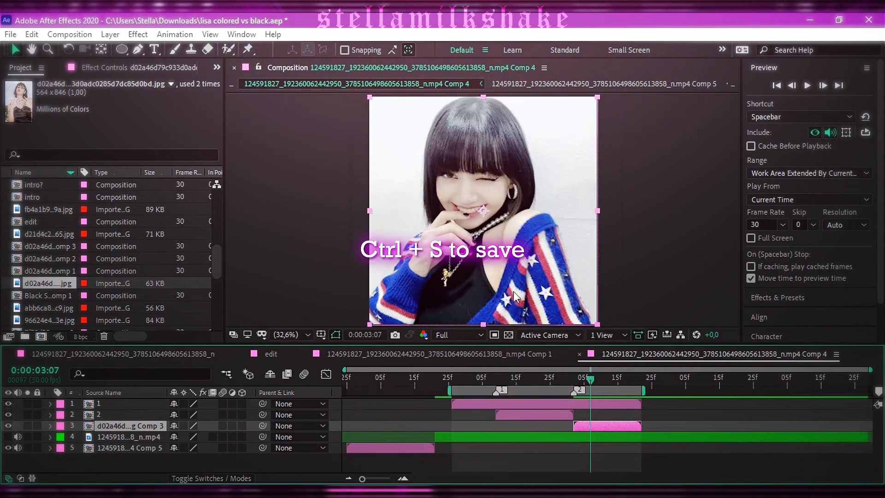
key("ctrl+s")
left_click(576, 379)
left_click_drag(576, 380, 536, 379)
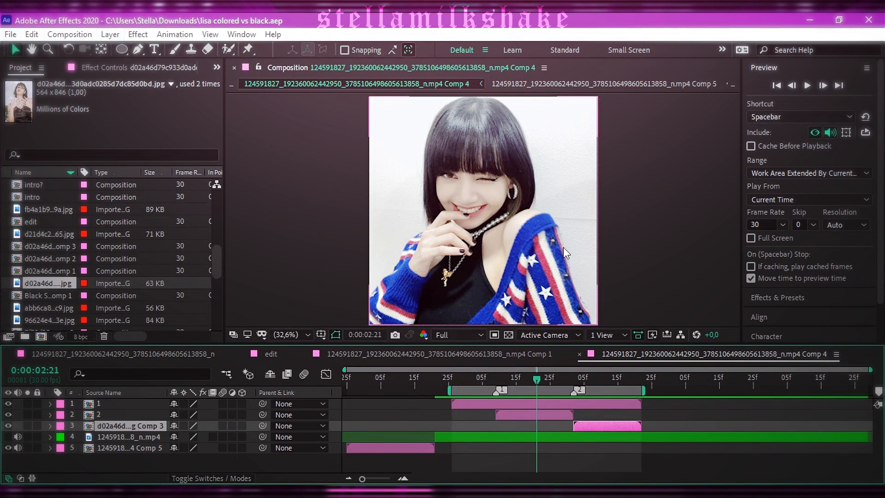
mouse_move(521, 377)
left_mouse_down()
mouse_move(459, 377)
mouse_move(563, 397)
mouse_move(557, 379)
mouse_move(538, 382)
left_mouse_up()
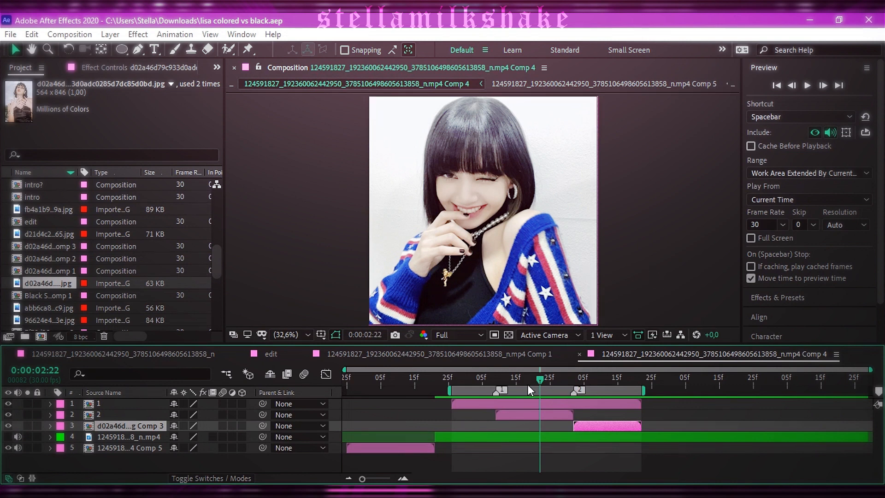
Move the current time to 0:00:01:26, where layer 1 starts, and select layer 1
left_click_drag(527, 384, 453, 378)
left_click(506, 404)
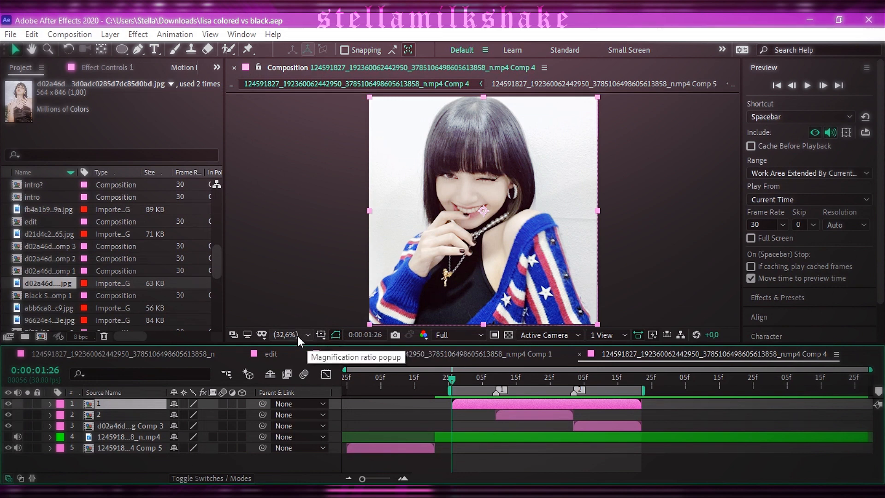
Try out the rulers and guides overlays in the composition viewer
left_click(319, 335)
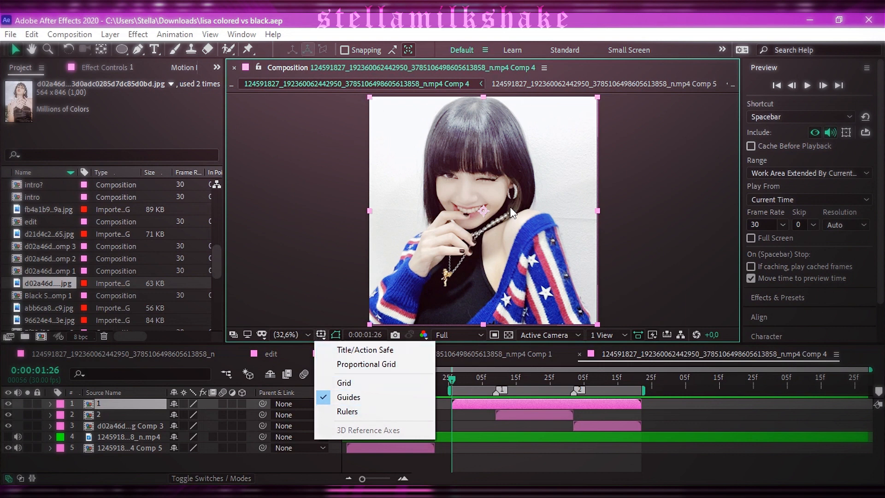
left_click(388, 412)
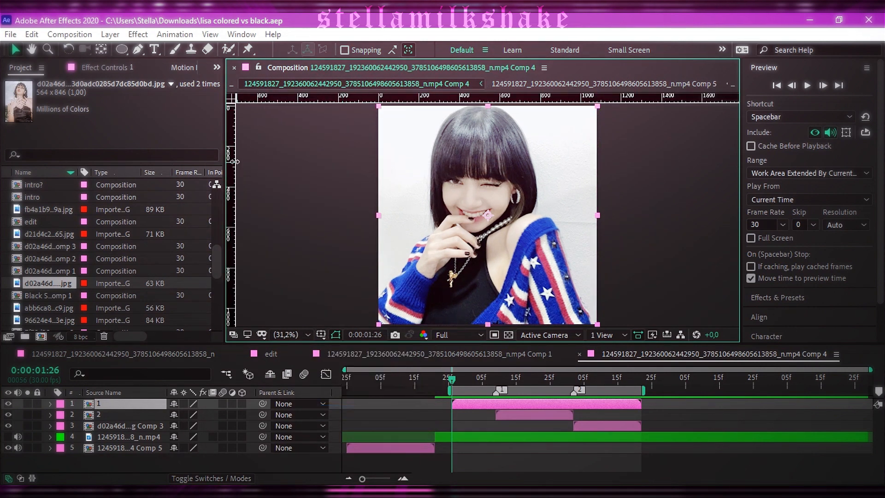
mouse_move(231, 177)
left_mouse_down()
mouse_move(456, 185)
mouse_move(229, 182)
left_mouse_up()
left_click(321, 334)
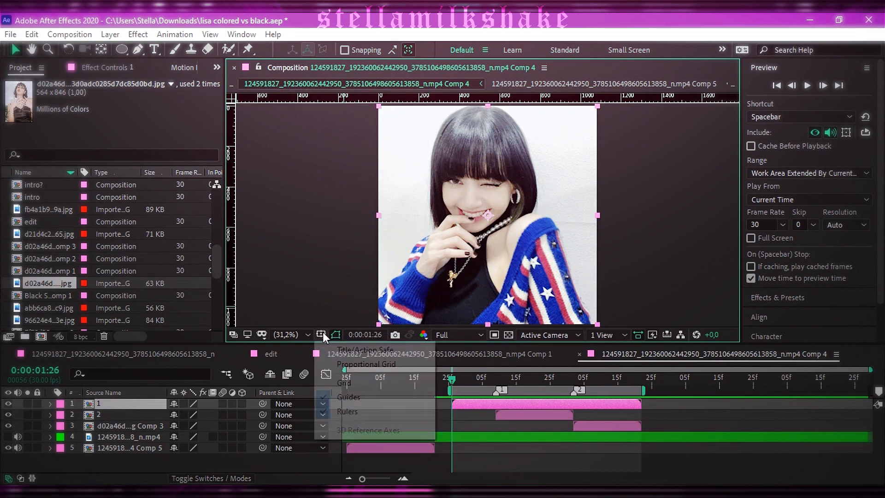
left_click(346, 412)
left_click(320, 334)
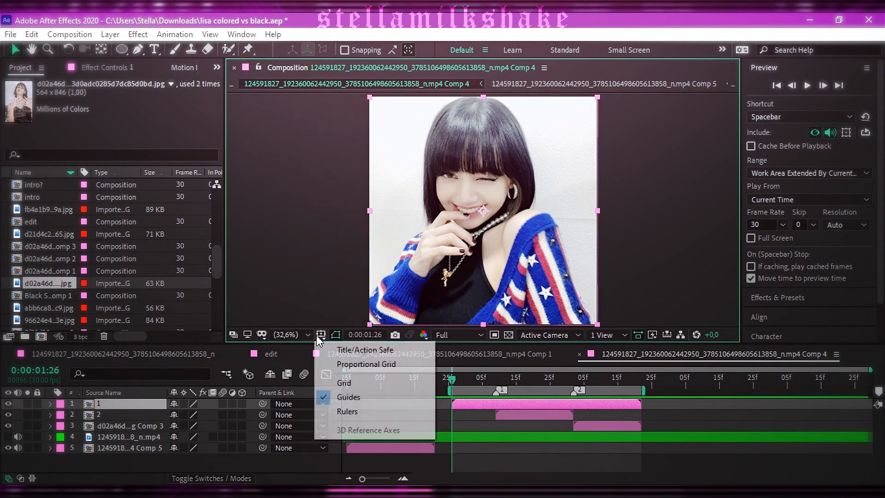
left_click(349, 400)
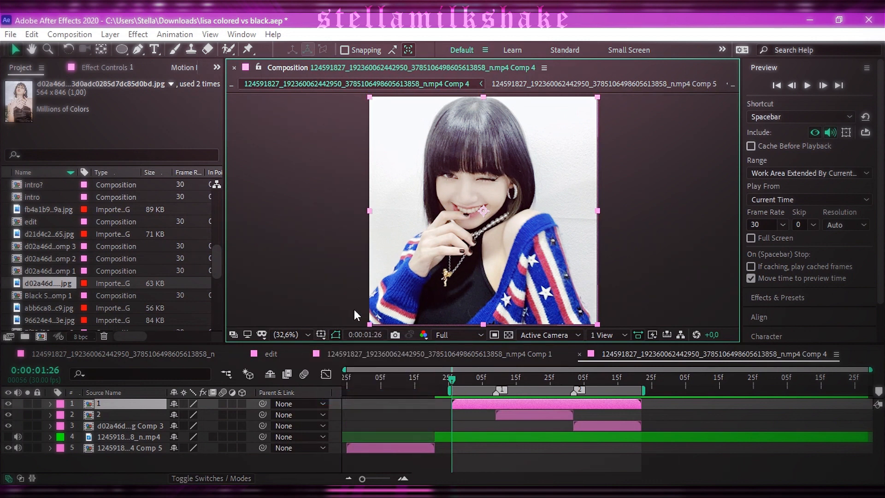
left_click(322, 334)
left_click(355, 398)
Try the standard grid overlay on the photo, fit the view, and turn the grid off again
left_click(322, 335)
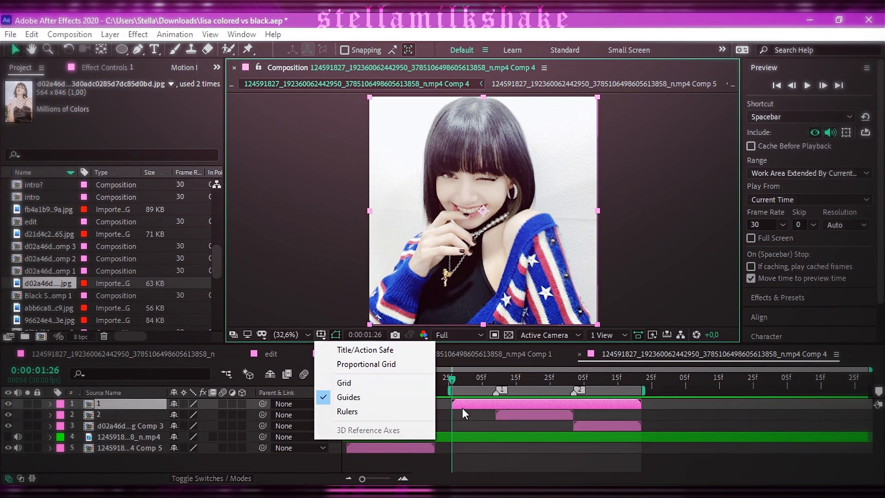
left_click(358, 384)
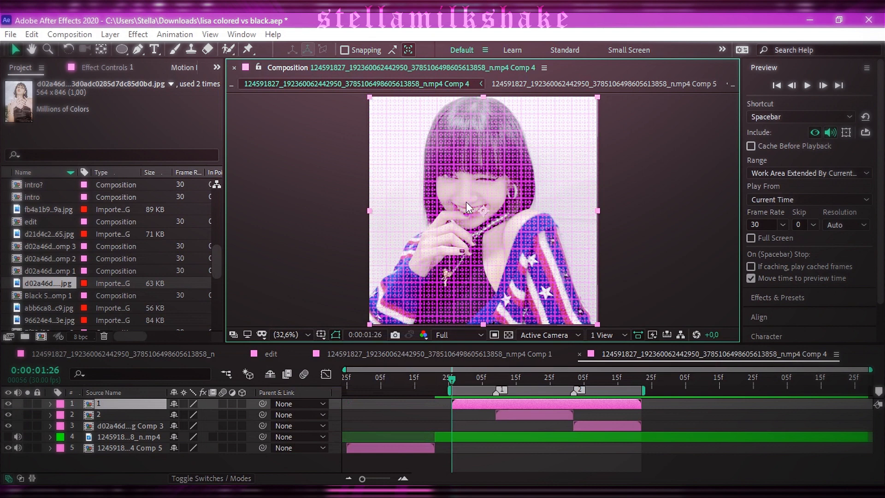
scroll(469, 194, "up", 3)
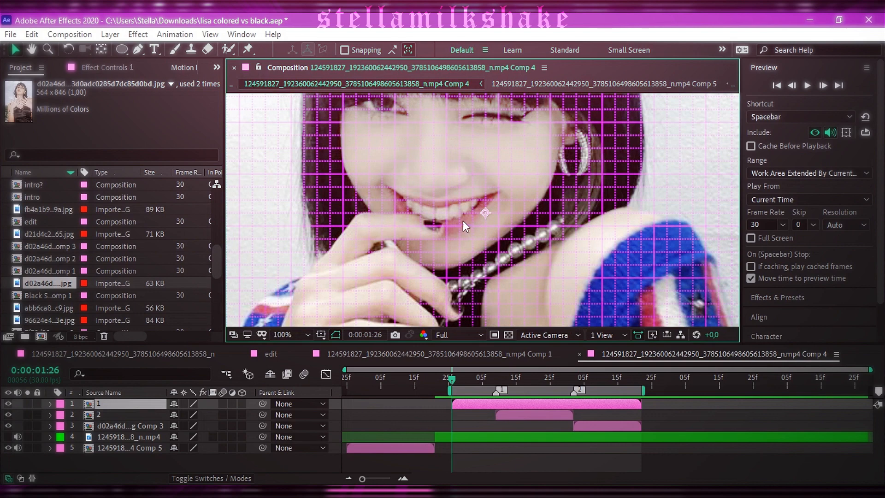
scroll(463, 207, "down", 3)
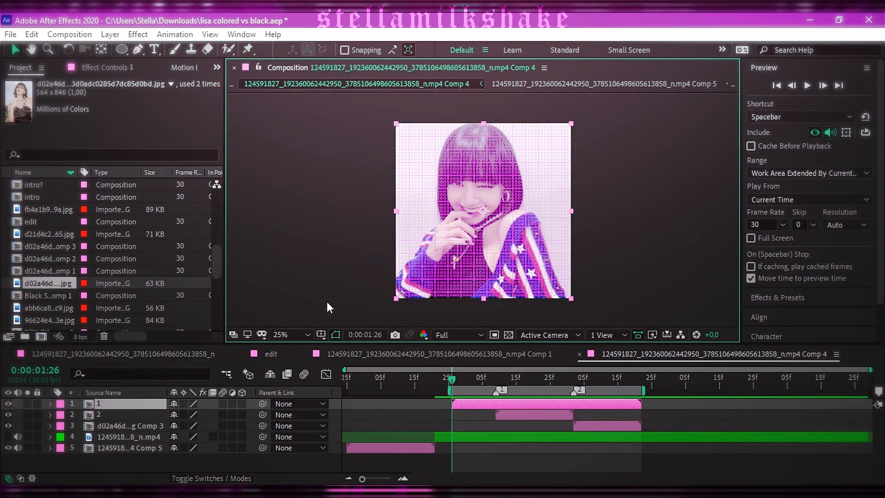
left_click(289, 335)
left_click(301, 103)
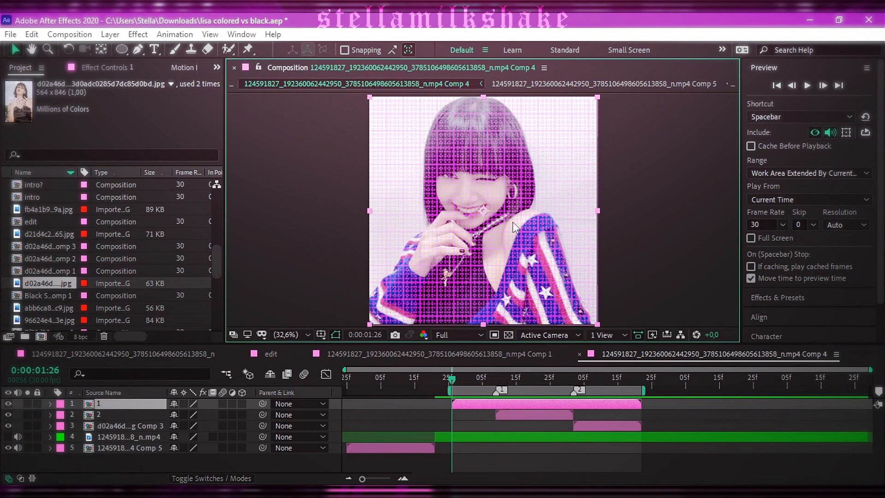
left_click(320, 333)
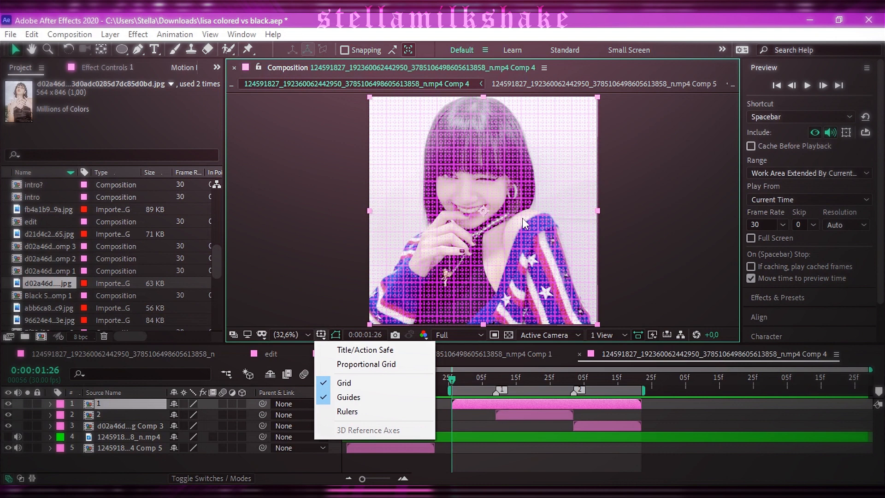
left_click(378, 382)
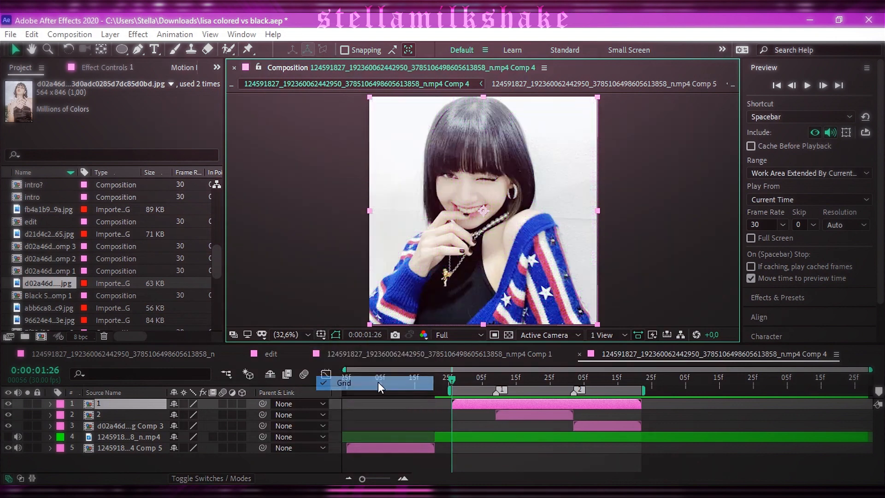
Overlay the Proportional Grid on the composition viewer
left_click(323, 334)
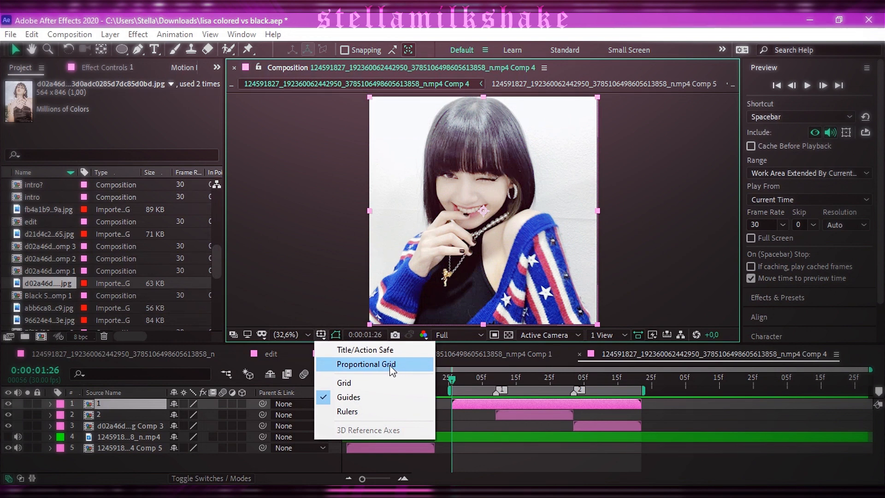
left_click(390, 367)
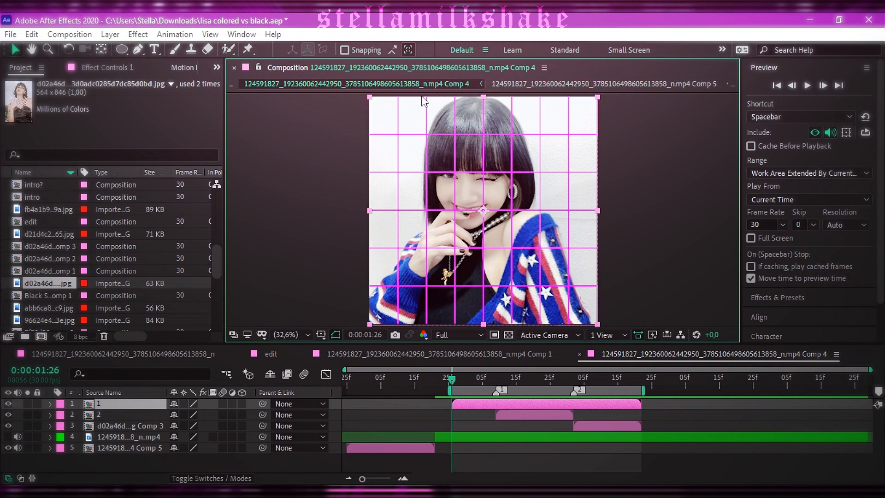
left_click(325, 337)
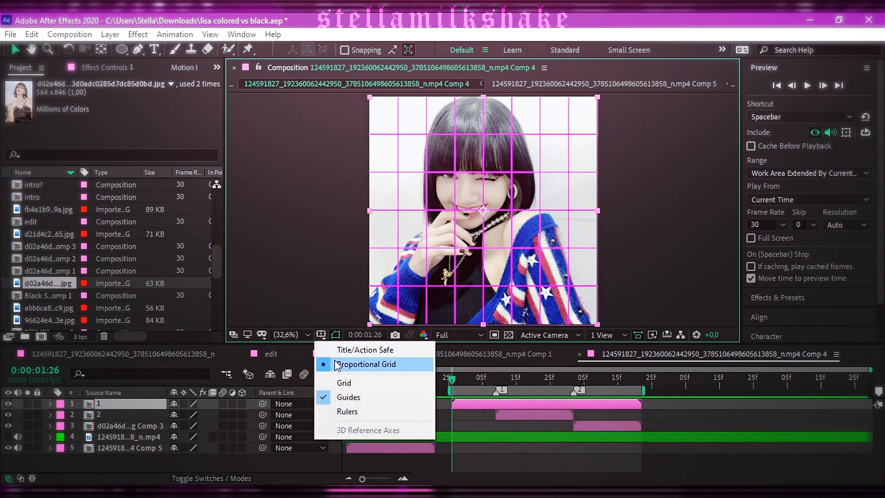
left_click(323, 336)
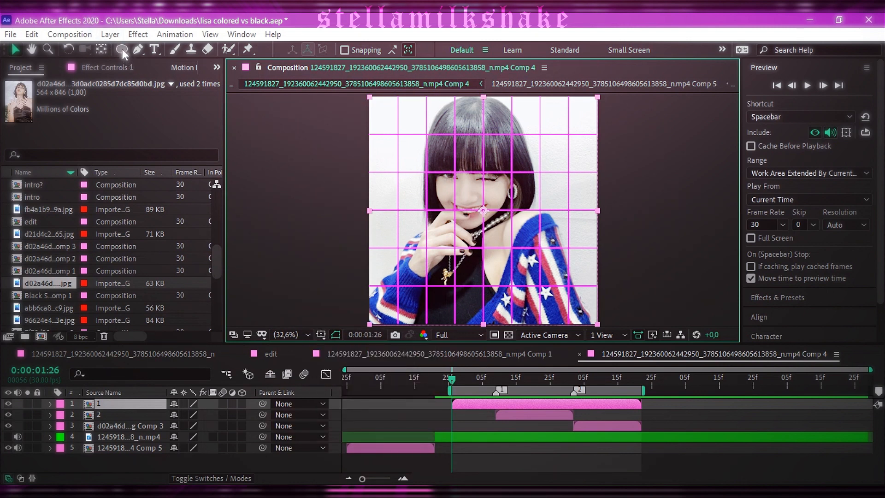
Draw a rectangular mask over the left half of layer 1 along the grid's centre line, then return to the Selection tool
mouse_move(123, 49)
left_mouse_down()
mouse_move(189, 55)
mouse_move(174, 79)
mouse_move(170, 65)
mouse_move(121, 52)
left_mouse_up()
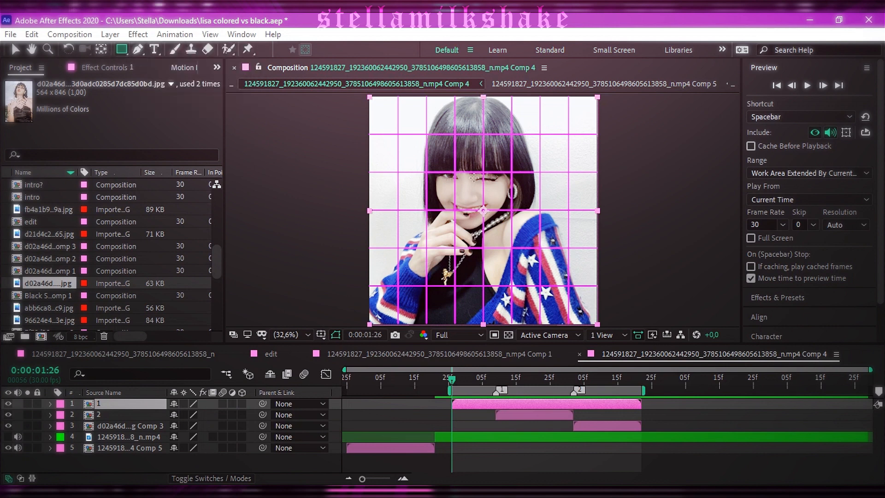
scroll(482, 185, "up", 3)
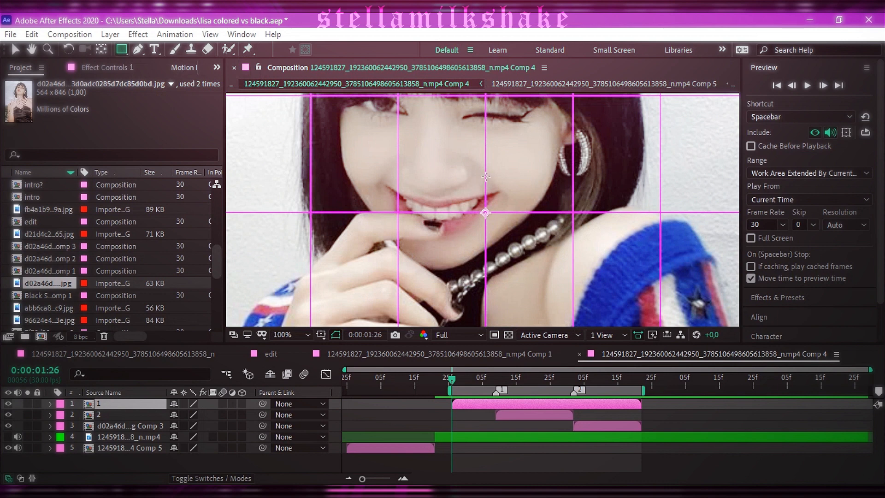
scroll(486, 177, "down", 4)
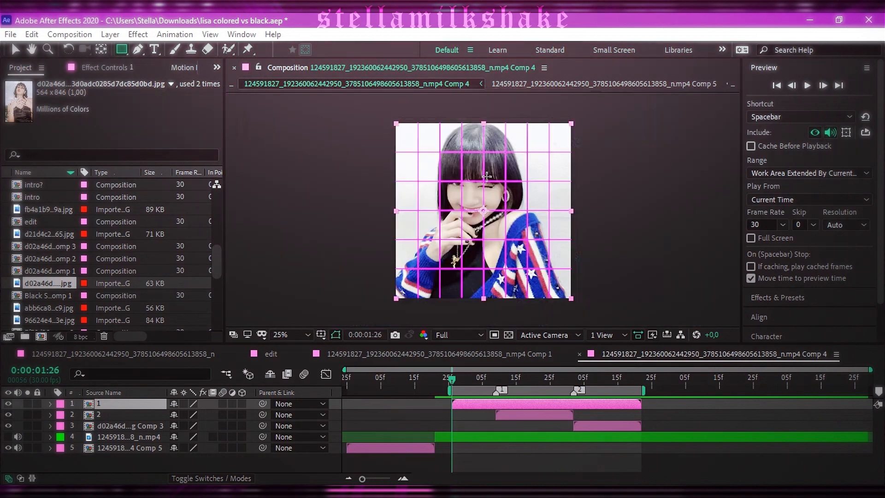
left_click(297, 335)
left_click(299, 114)
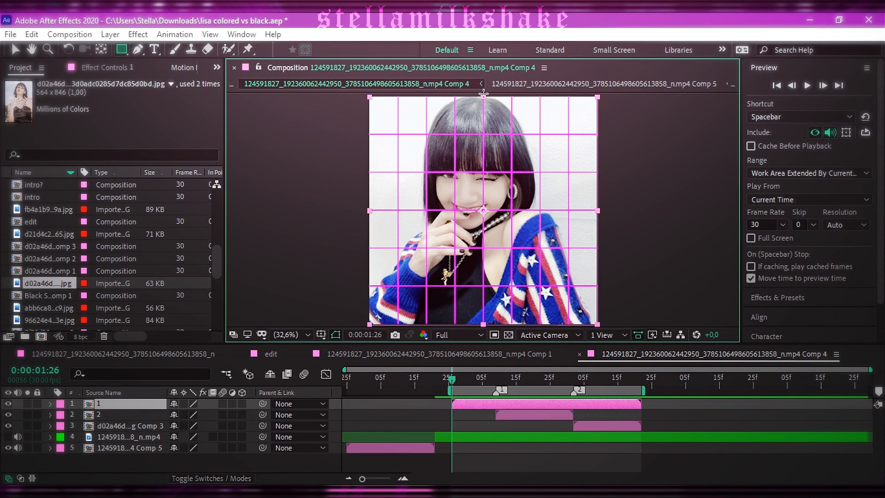
left_click_drag(483, 94, 359, 325)
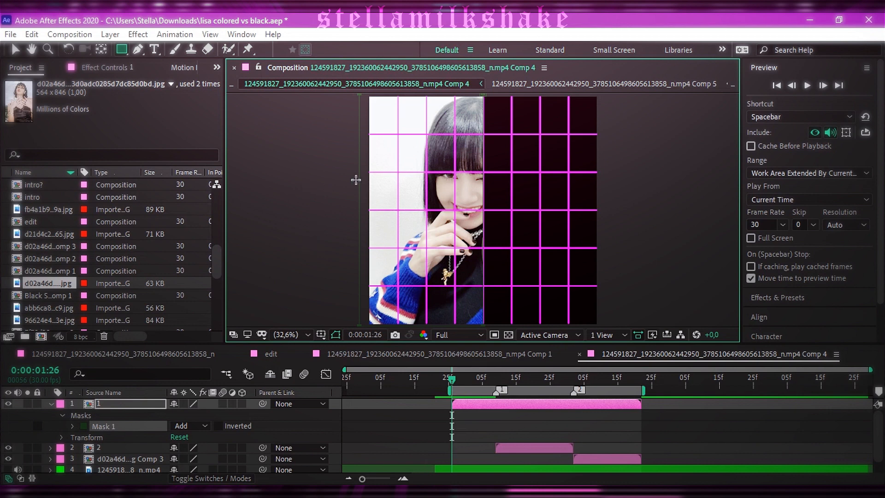
key("v")
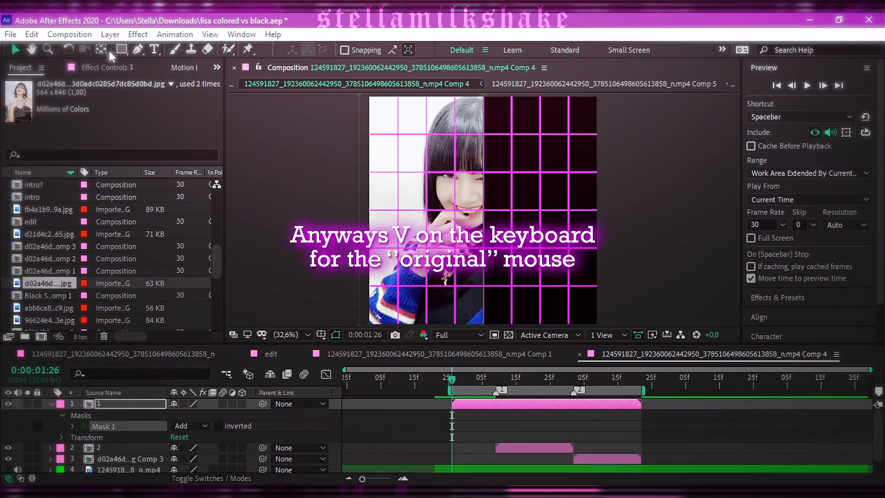
left_click(122, 52)
key("v")
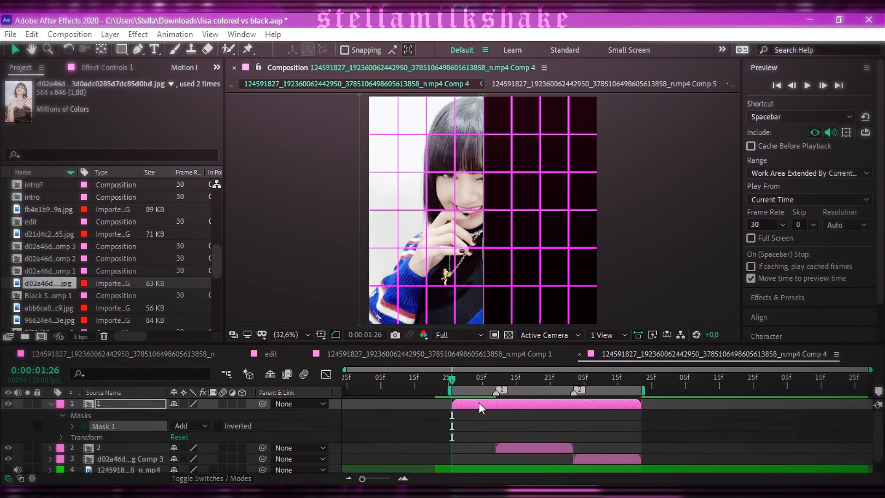
Duplicate layer 1 and flip the lower copy's mask across the centre line to cover the photo's right half
left_click(467, 404)
key("ctrl+d")
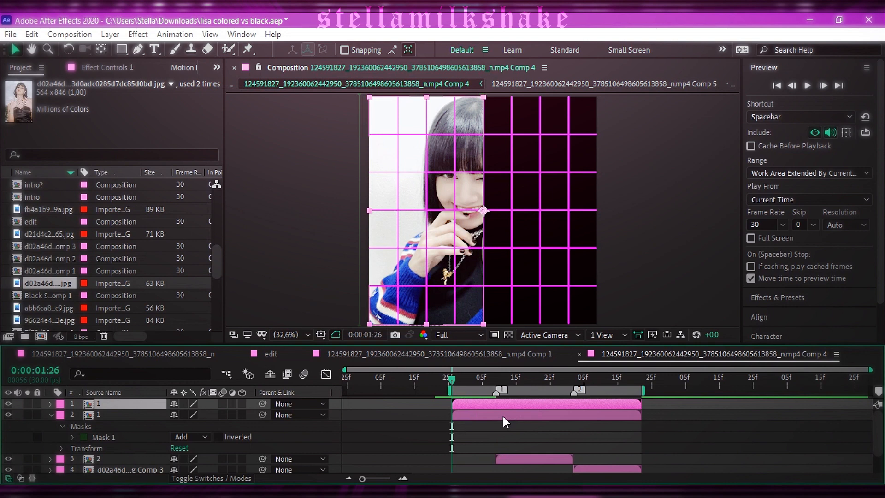
left_click(503, 417)
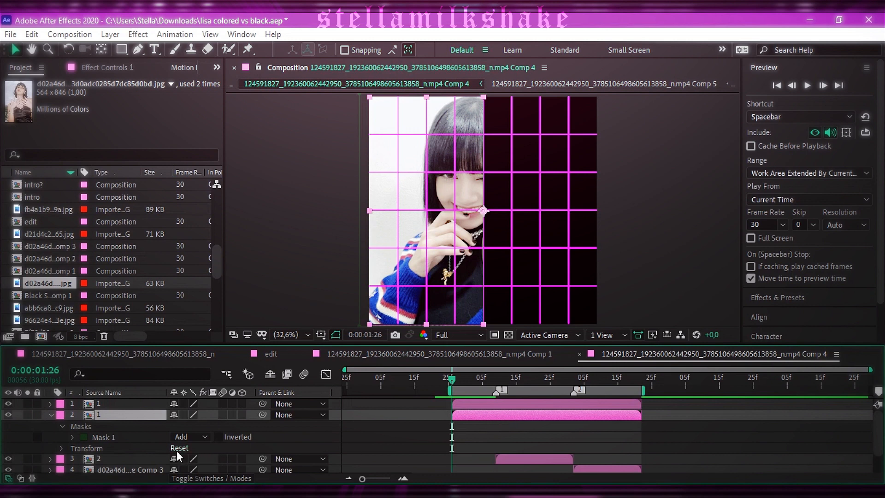
double_click(359, 210)
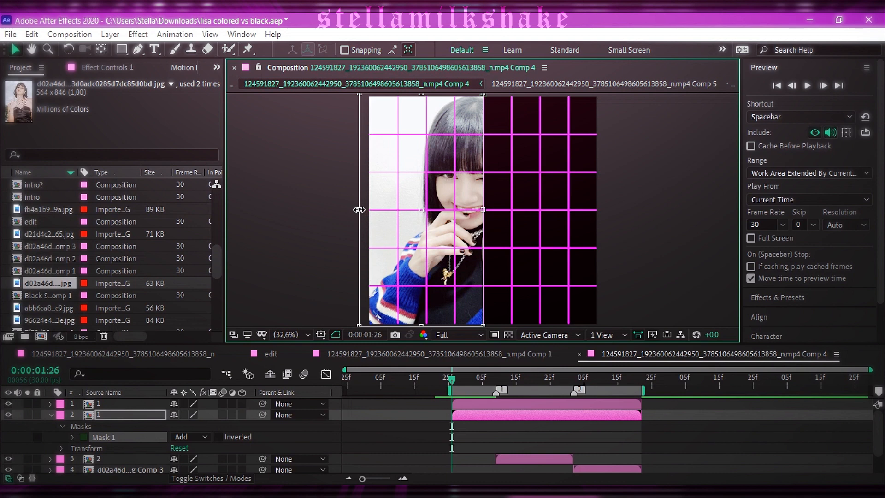
left_click_drag(359, 210, 614, 216)
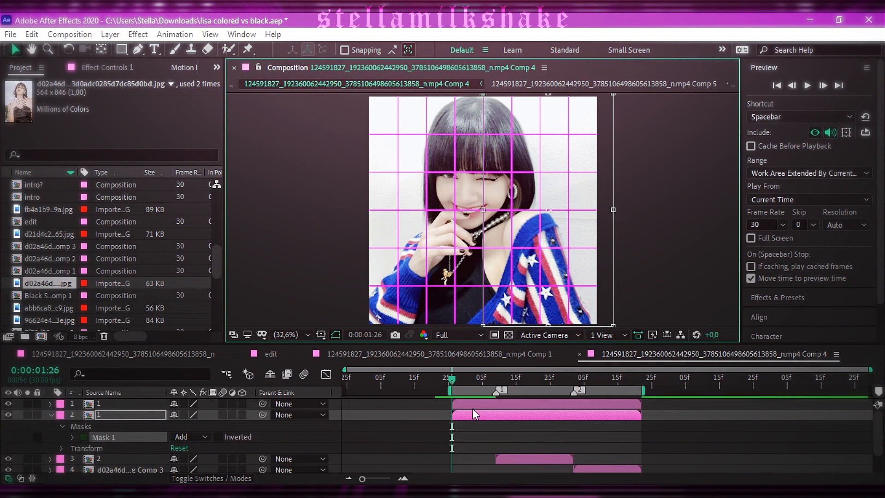
Hide the proportional grid and toggle the visibility of the two layer 1 copies to check each masked half
left_click(322, 335)
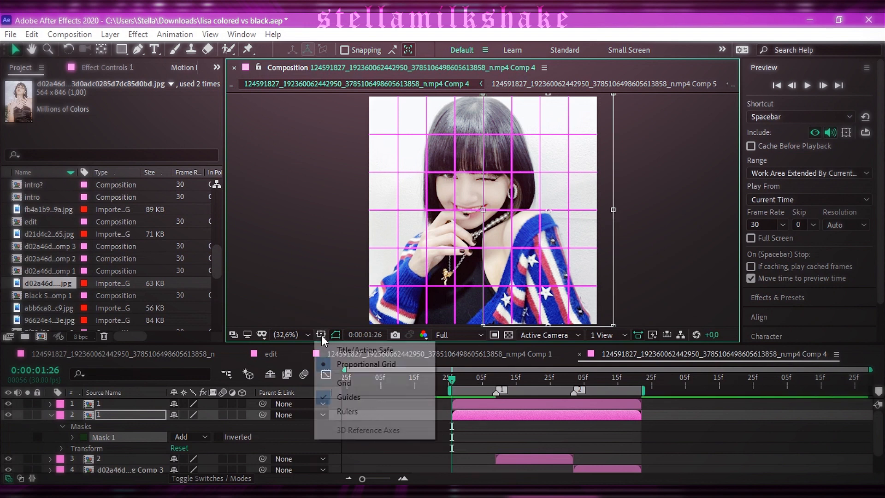
left_click(341, 364)
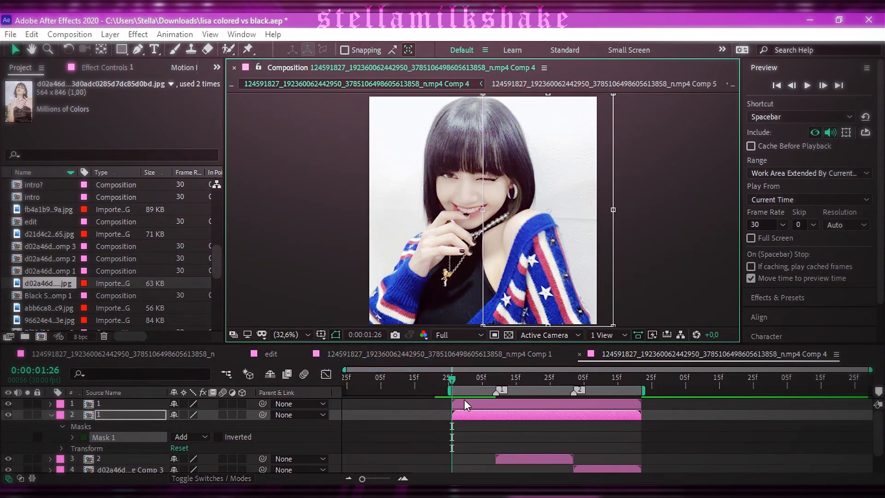
left_click(474, 430)
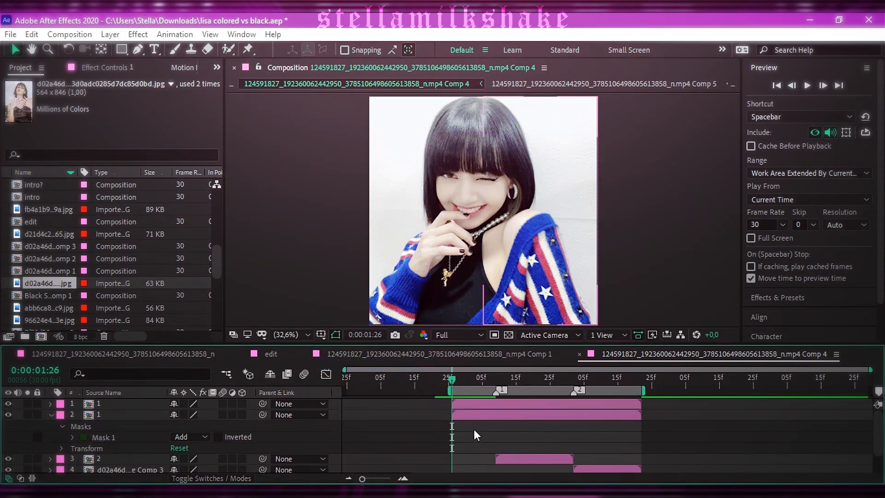
left_click(8, 403)
left_click(9, 413)
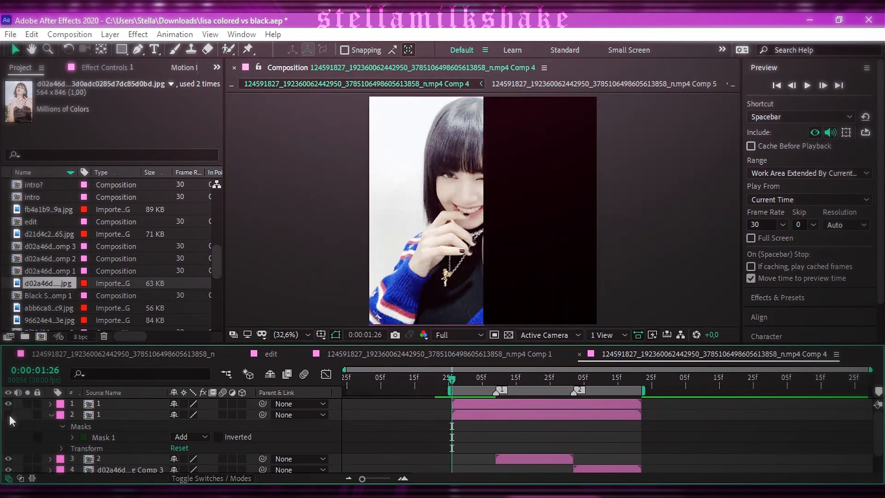
left_click(10, 414)
Show the proportional grid again and save the project
left_click(321, 335)
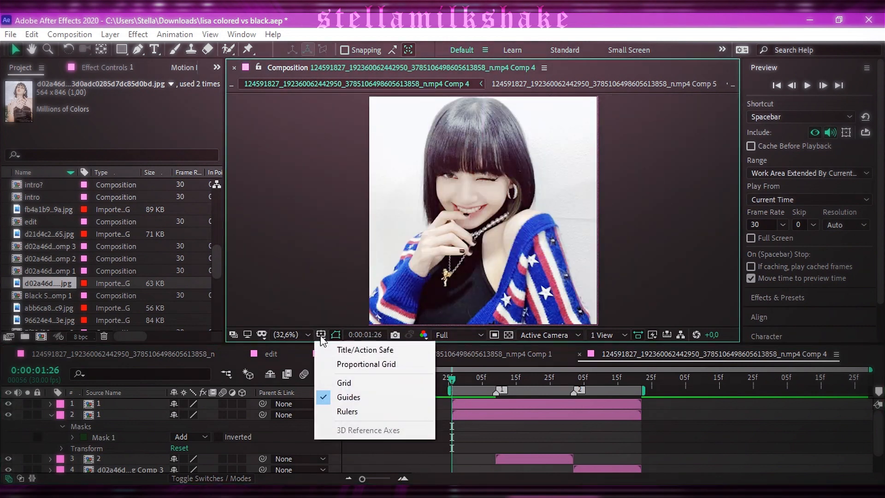
left_click(333, 365)
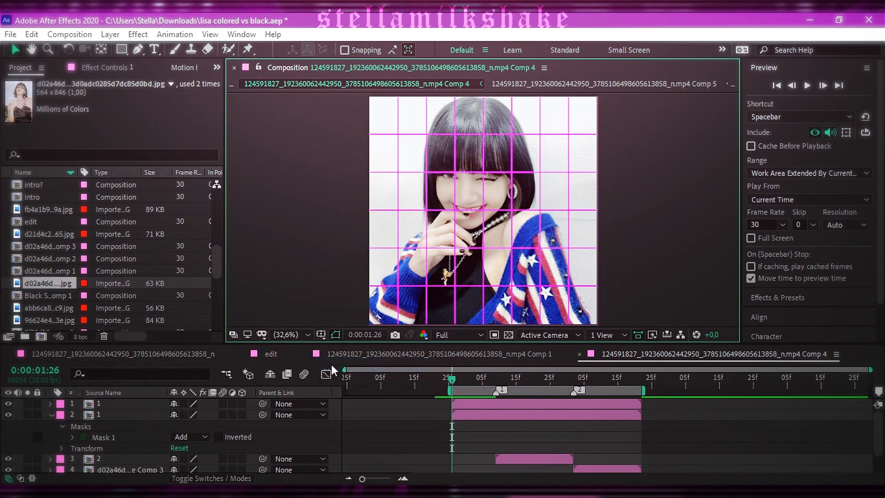
key("ctrl+s")
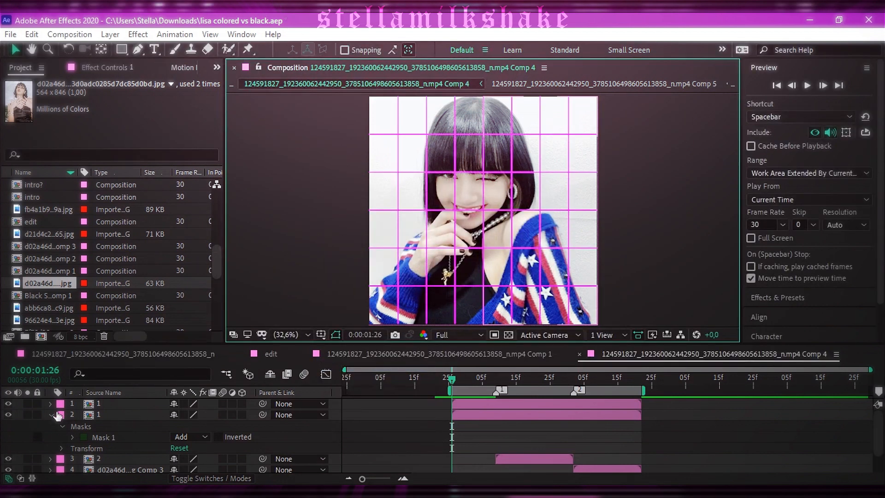
Collapse layer 2's mask properties and enable motion blur on both copies of layer 1
left_click(51, 417)
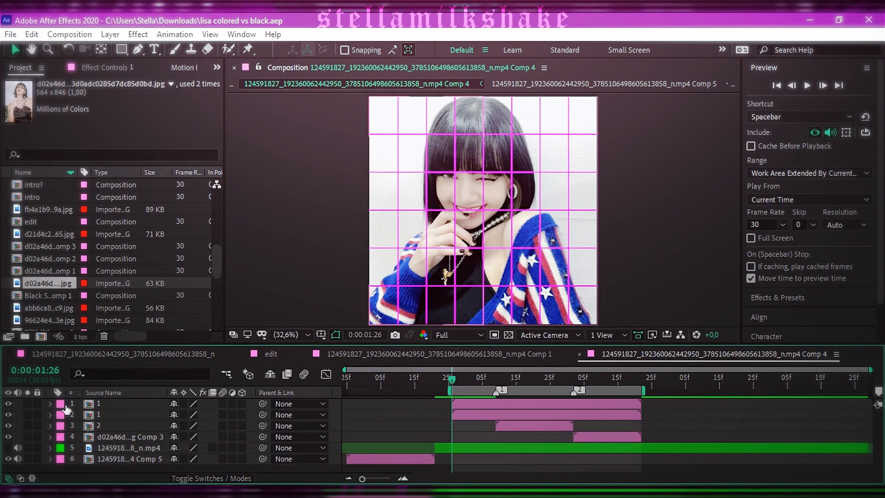
left_click(222, 404)
left_click(222, 414)
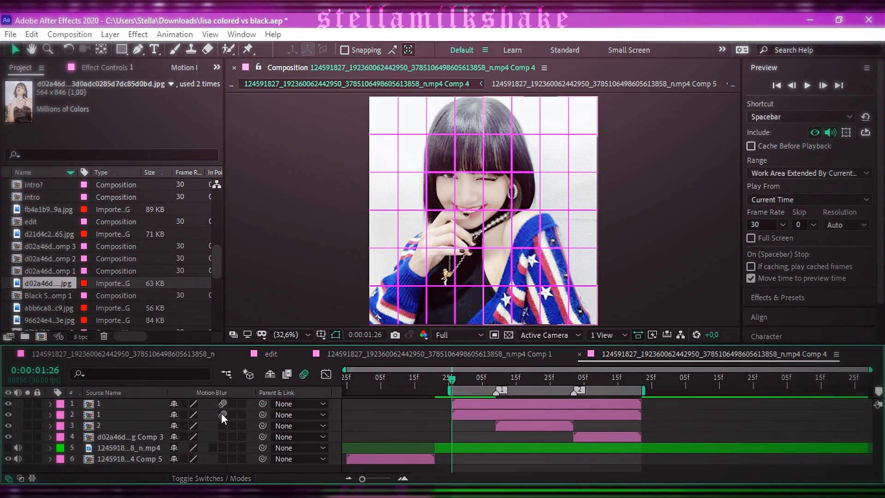
Add a position keyframe to both layer 1 copies at the first marker (0:00:02:09), then go to the second marker
left_click(493, 377)
left_click(496, 381)
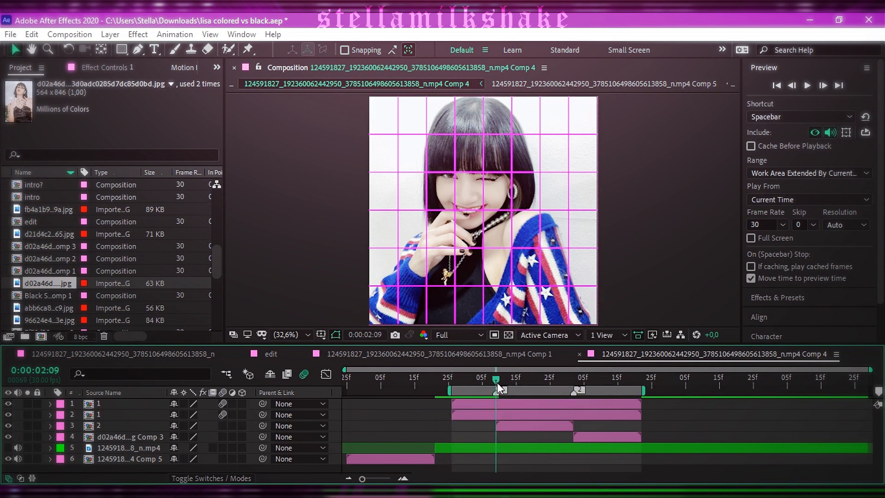
left_click(498, 401)
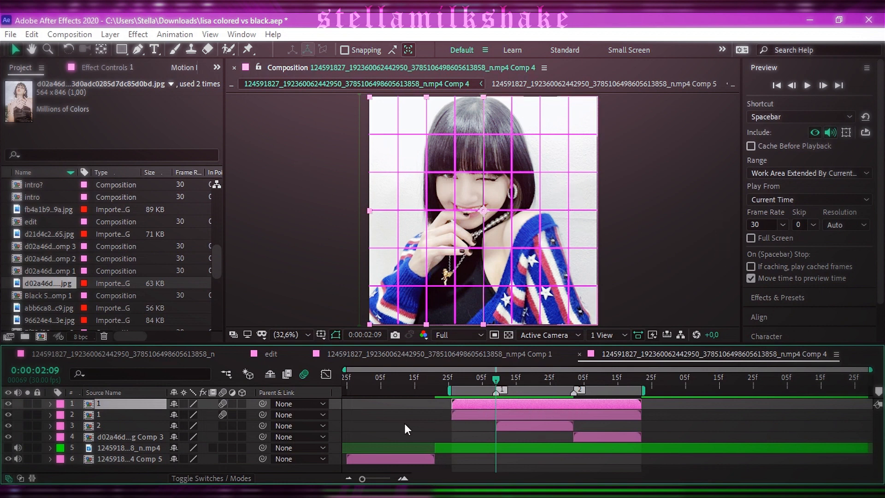
key("p")
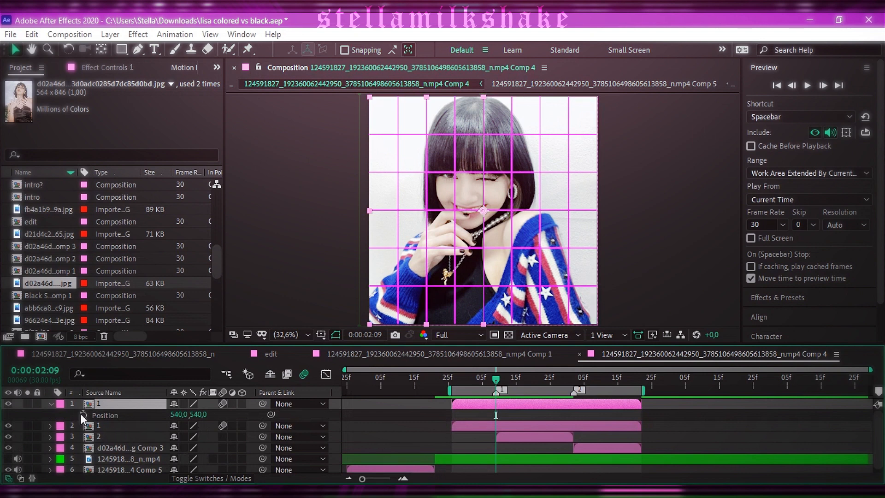
left_click(82, 414)
left_click(118, 426)
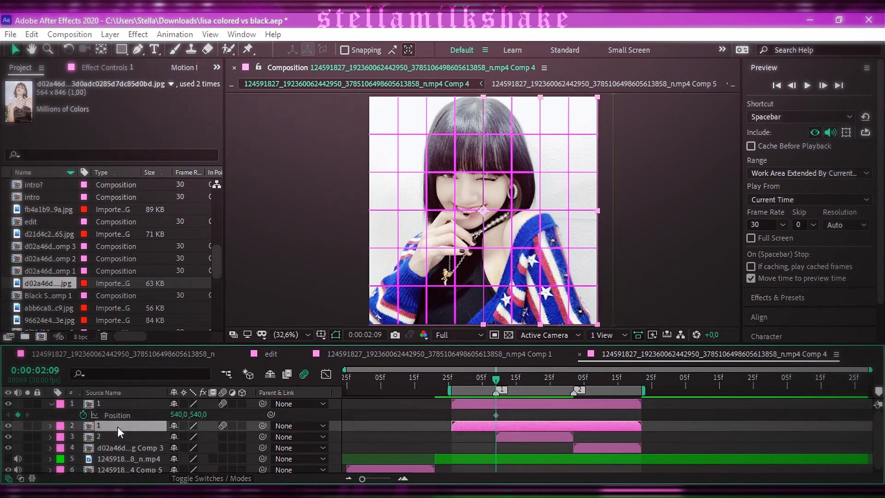
key("p")
left_click(83, 436)
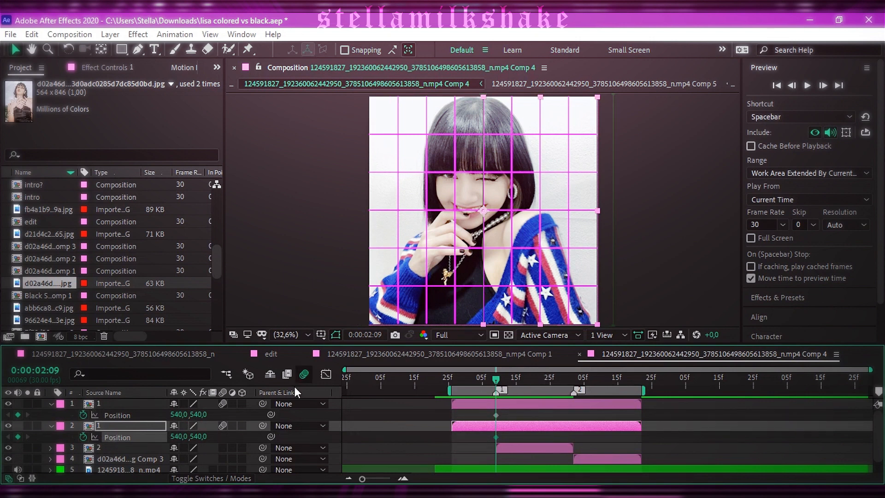
left_click(573, 379)
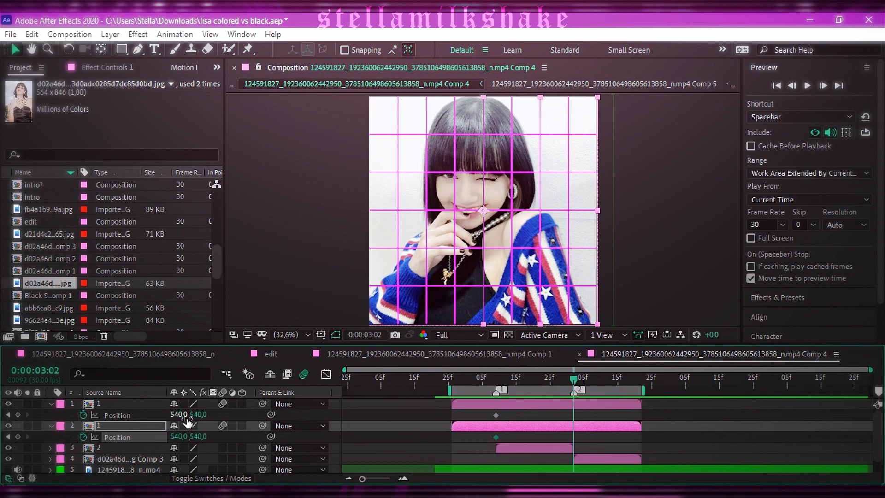
left_click(156, 415)
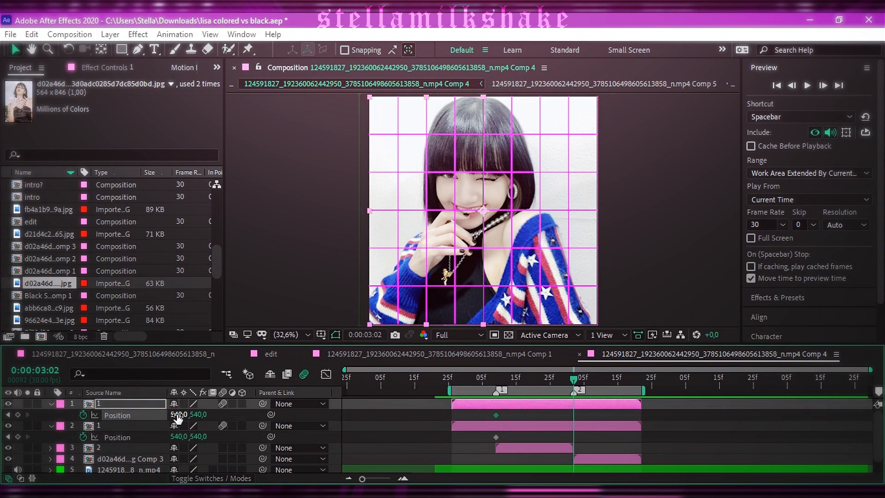
left_click_drag(179, 415, 229, 418)
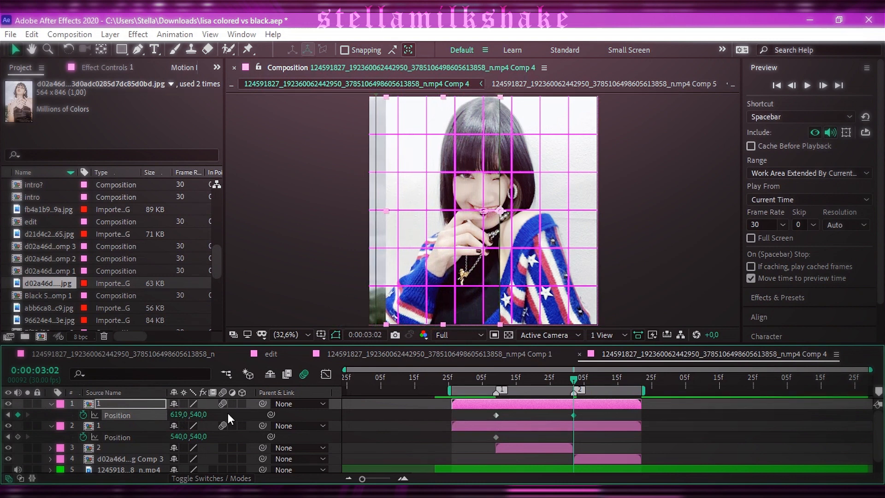
key("ctrl+z")
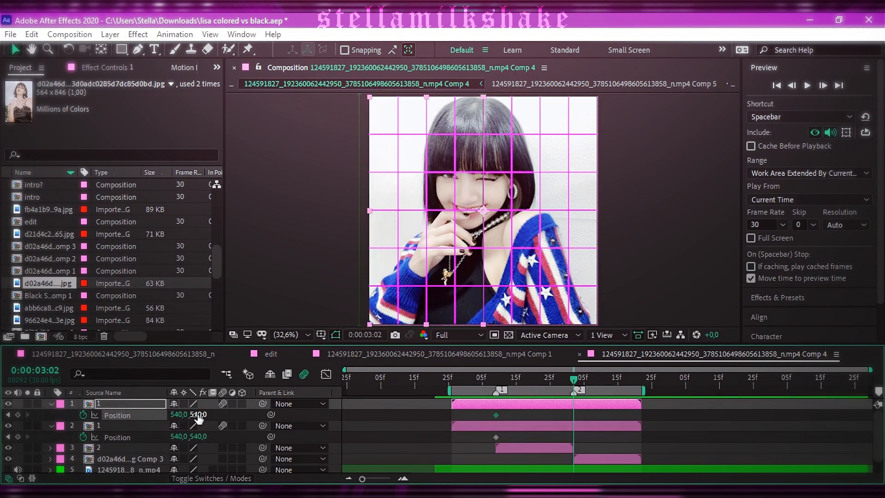
left_click_drag(195, 416, 236, 416)
key("ctrl+z")
key("Return")
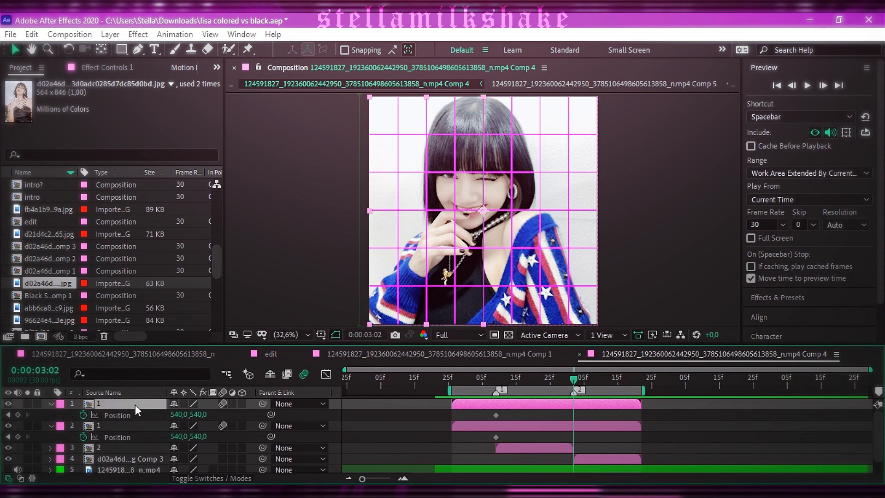
Slide the photo halves apart at 0:00:03:02, setting the X position to 268 for the upper copy and 810 for the lower copy
left_click(8, 403)
left_click(8, 404)
left_click_drag(175, 414, 56, 422)
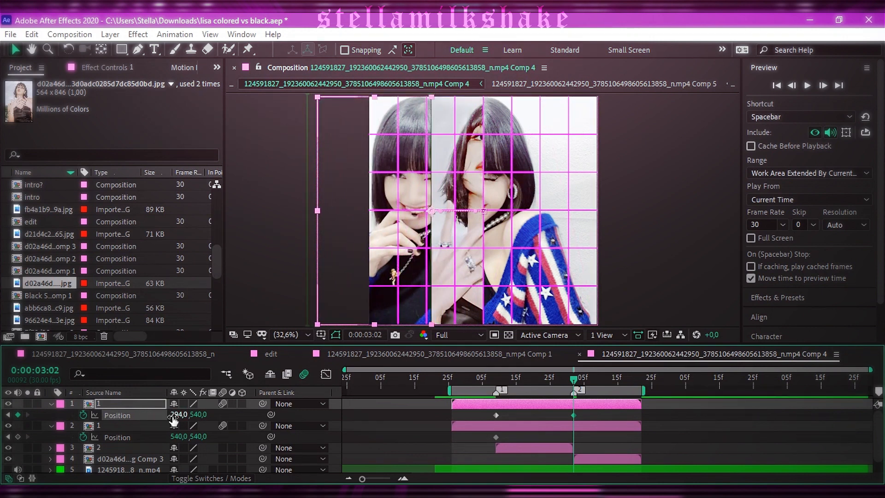
left_click_drag(173, 420, 161, 417)
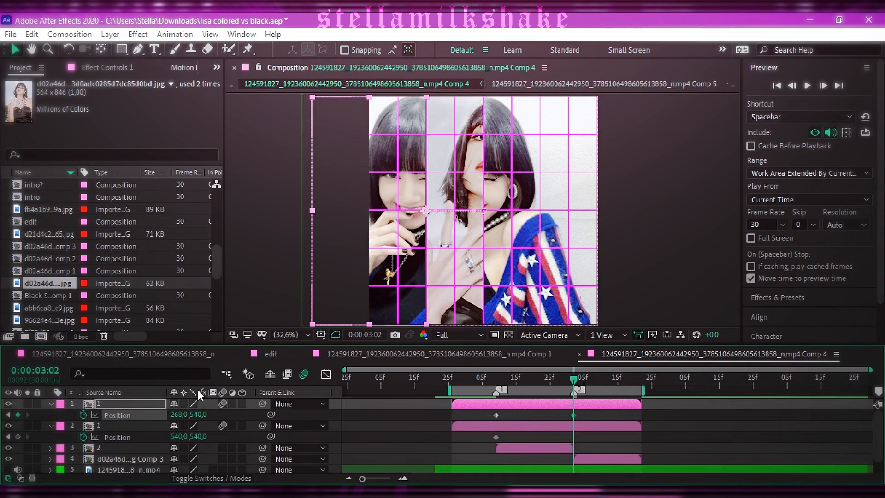
mouse_move(178, 415)
left_mouse_down()
mouse_move(94, 415)
mouse_move(173, 415)
left_mouse_up()
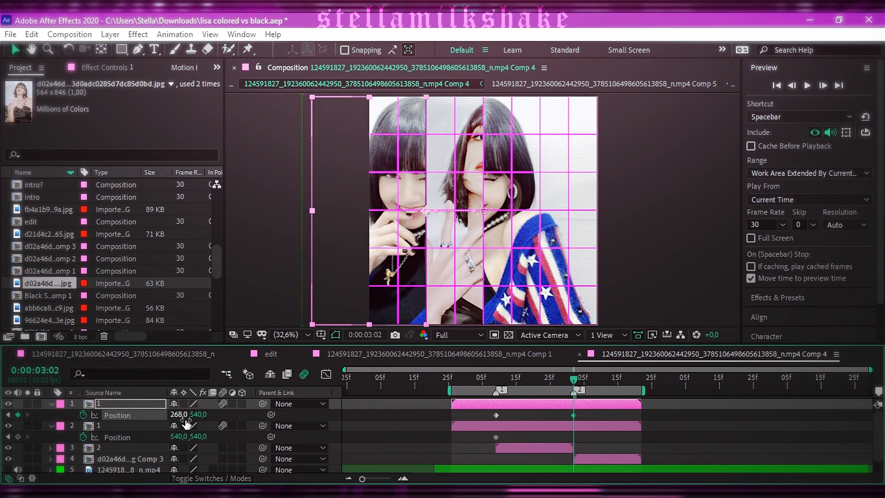
left_click(212, 437)
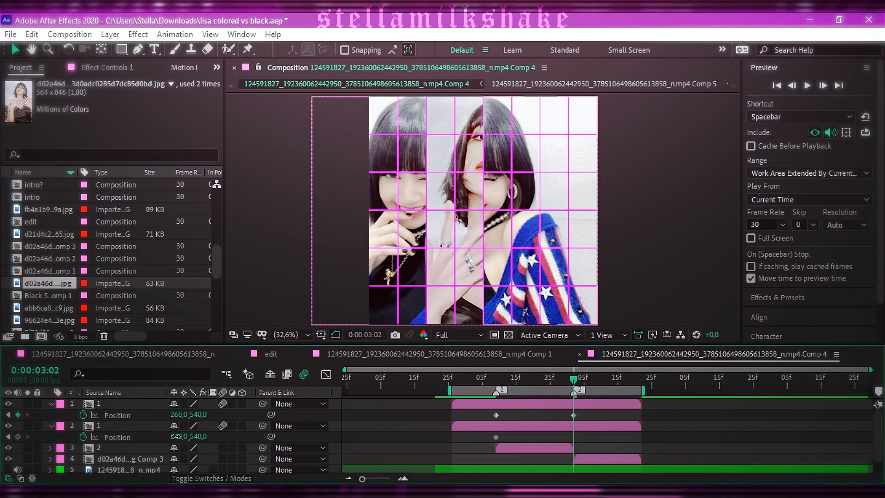
left_click_drag(175, 437, 351, 436)
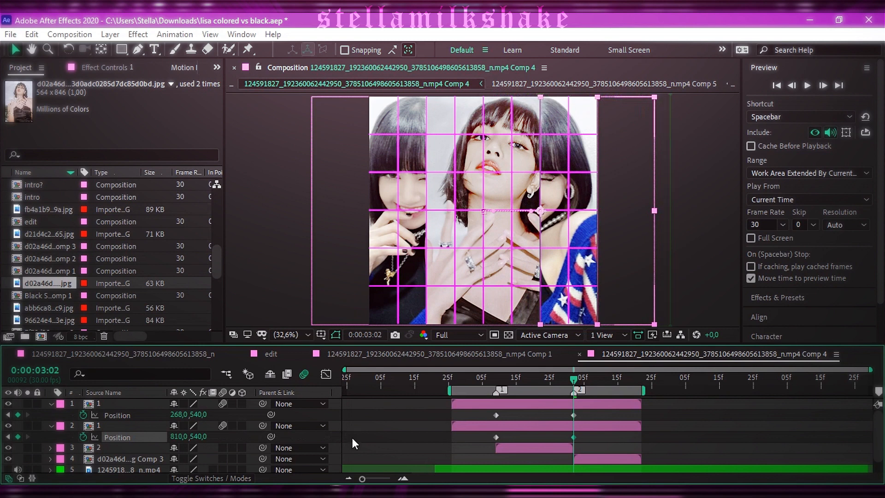
left_click(255, 438)
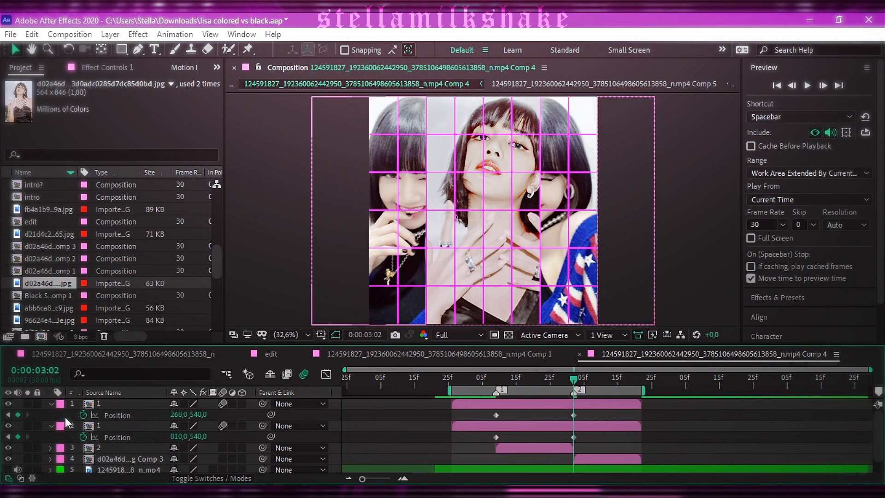
Apply Easy Ease to both position keyframes of the upper layer 1 copy
left_click(121, 416)
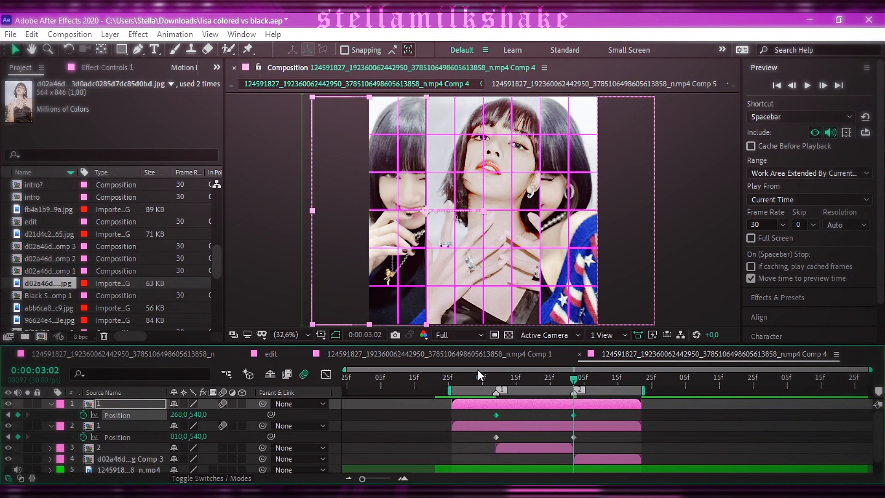
key("F9")
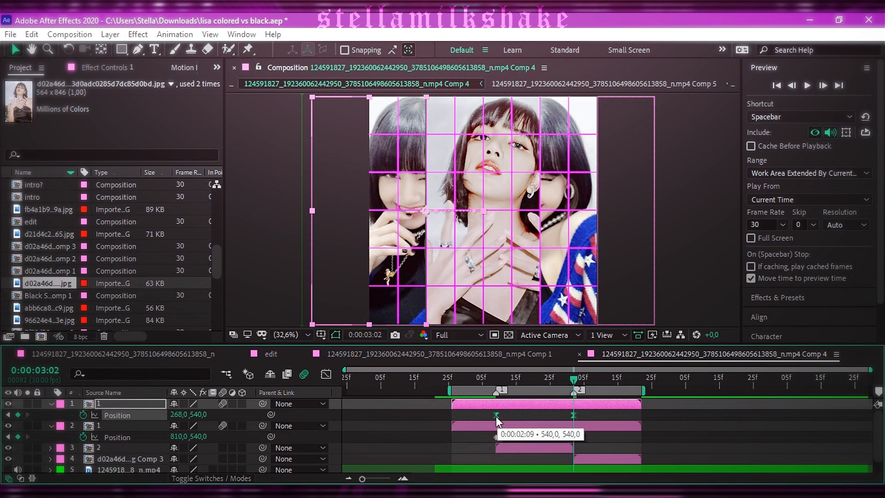
right_click(496, 416)
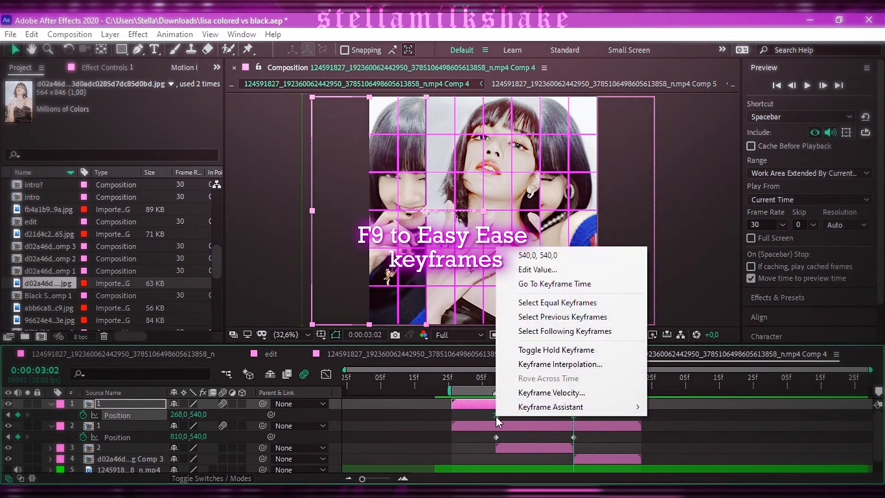
mouse_move(537, 409)
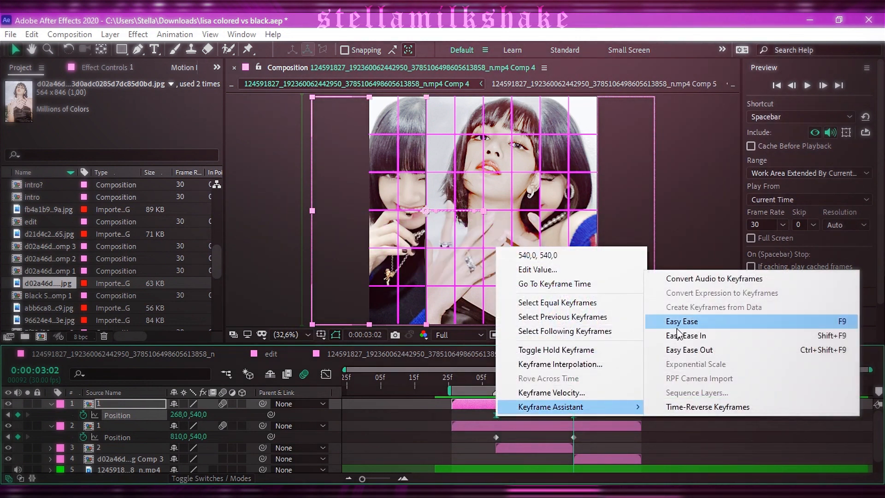
left_click(496, 419)
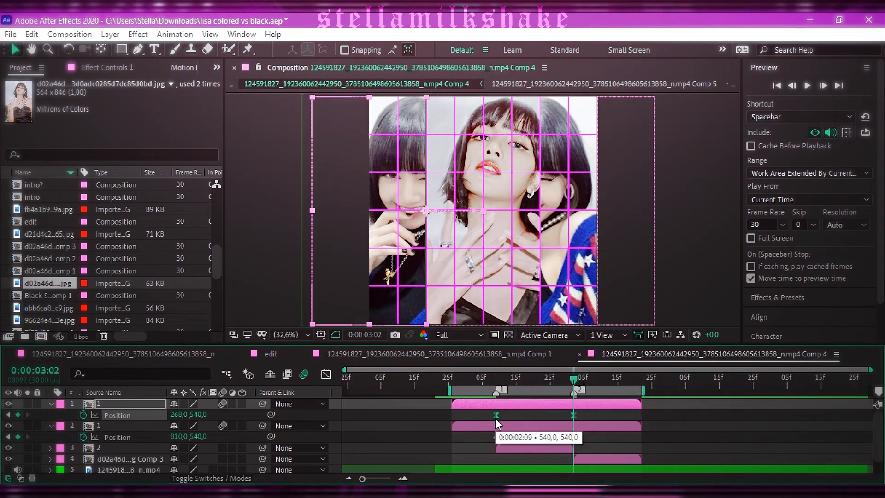
Open the Graph Editor for the upper copy's position and check that Edit Speed Graph is enabled
left_click(325, 374)
mouse_move(496, 450)
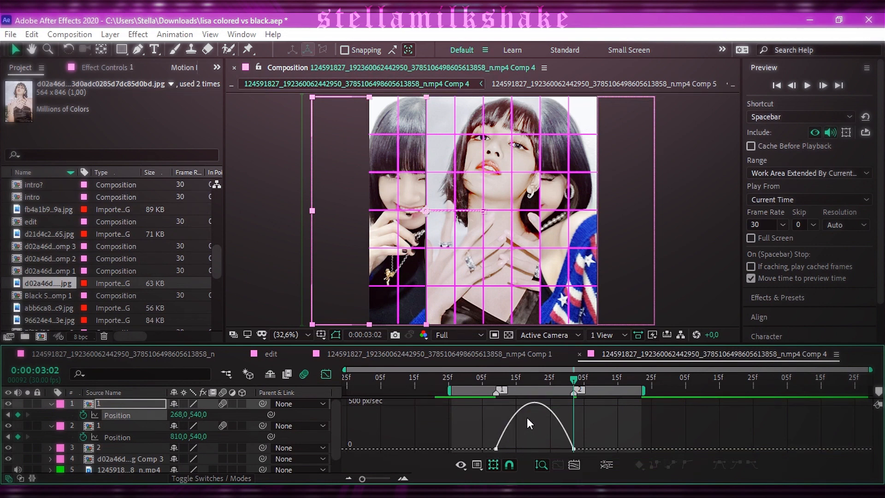
right_click(525, 425)
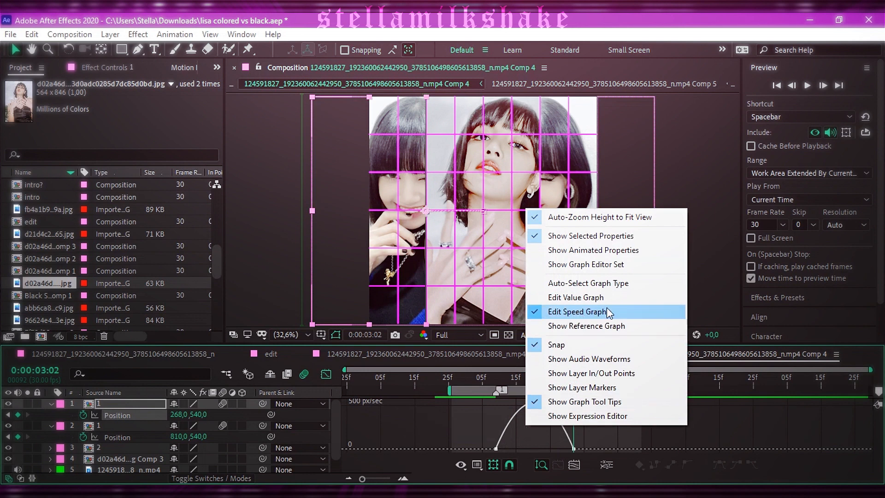
Turn the reference graph on and off, and switch to the value graph and back to the speed graph
right_click(518, 430)
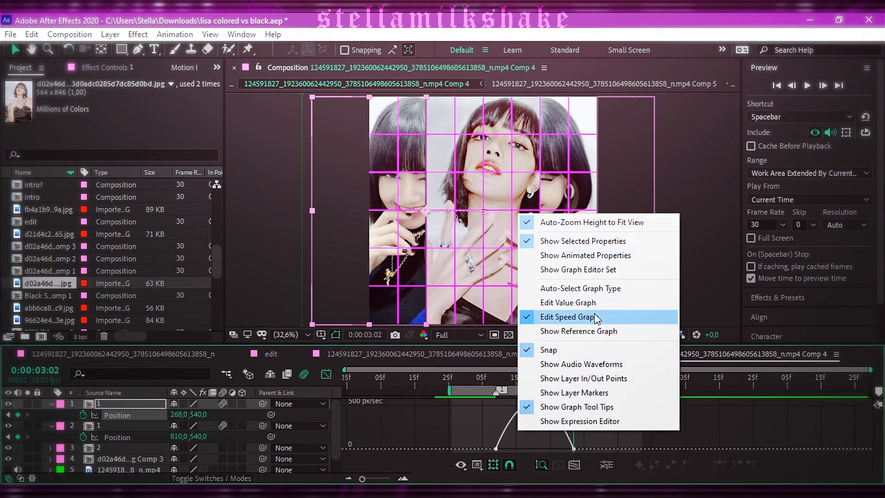
left_click(566, 332)
right_click(532, 429)
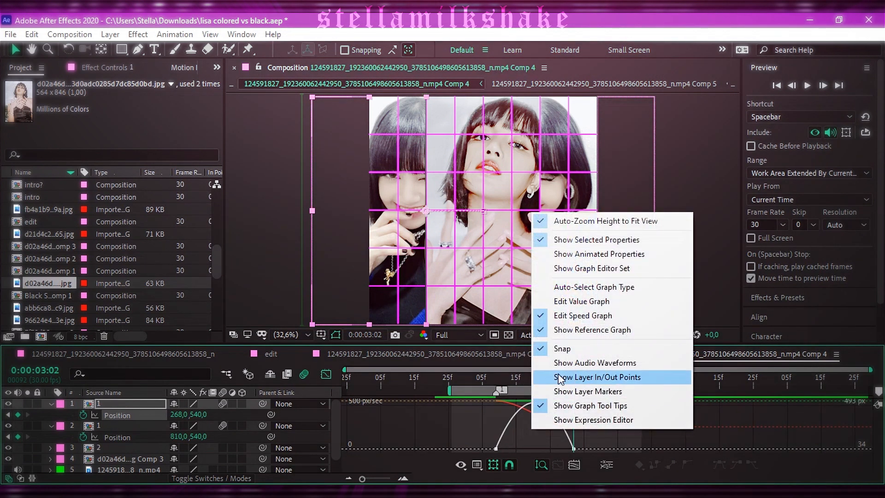
left_click(565, 330)
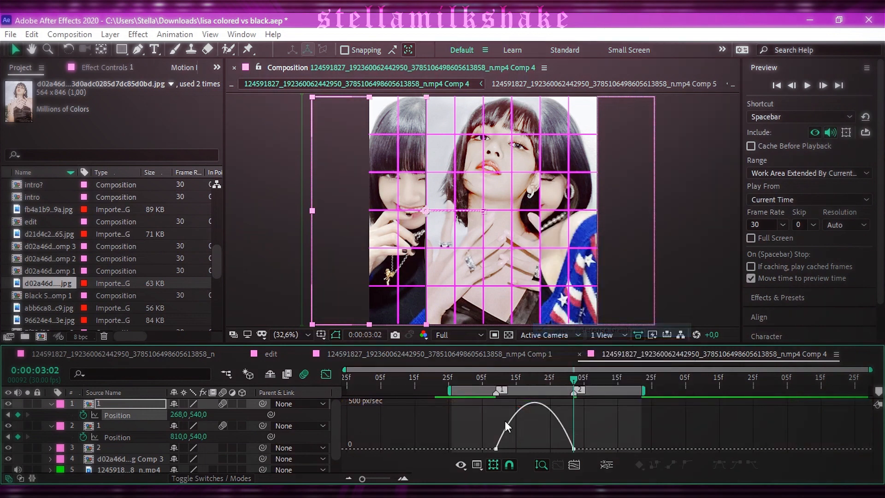
right_click(533, 422)
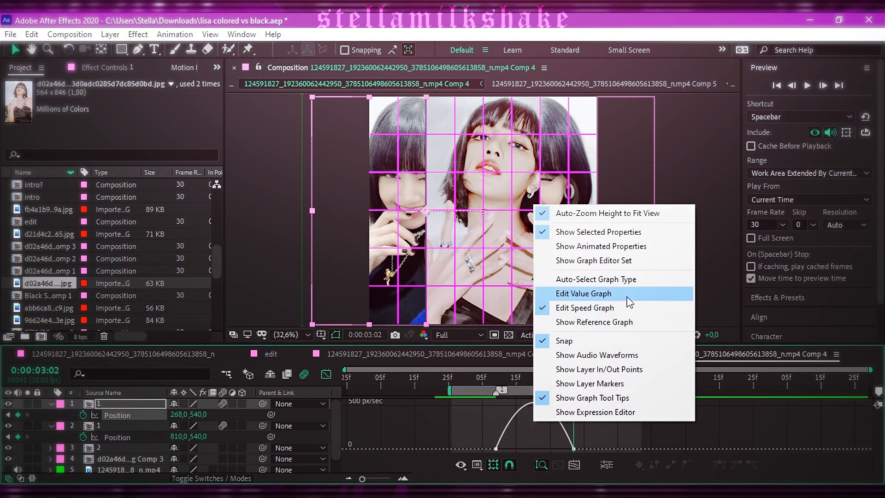
left_click(575, 299)
right_click(535, 417)
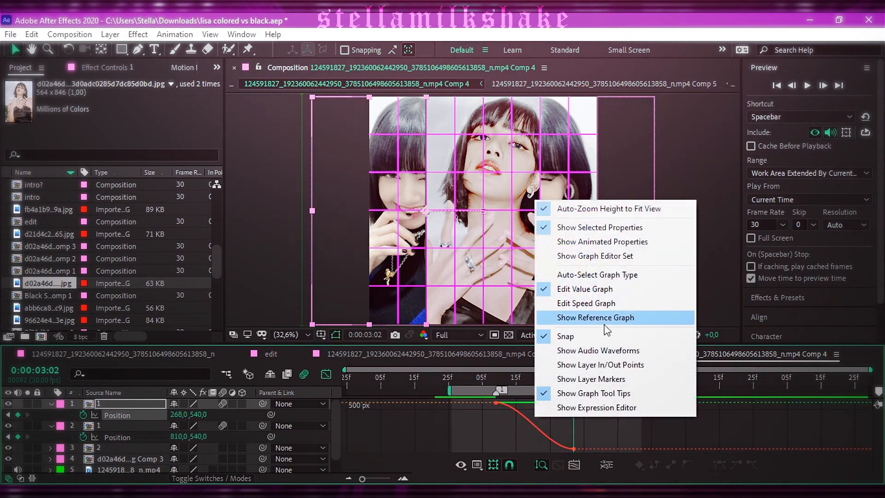
left_click(602, 303)
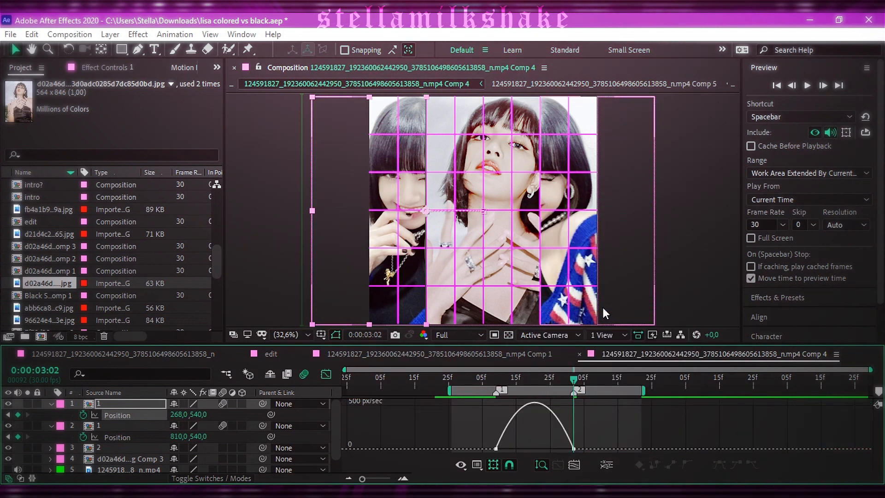
Reshape the upper copy's position speed graph into a sharp spike at the first keyframe with a long ease into the second
left_click(495, 448)
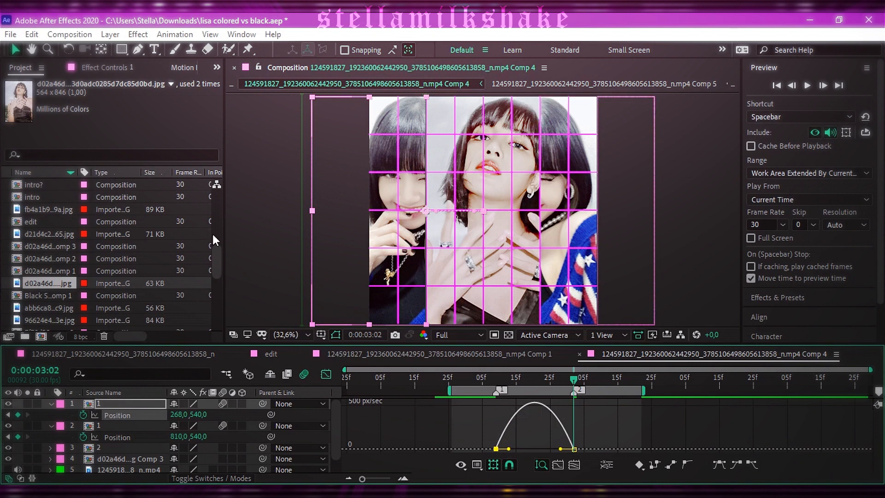
right_click(525, 437)
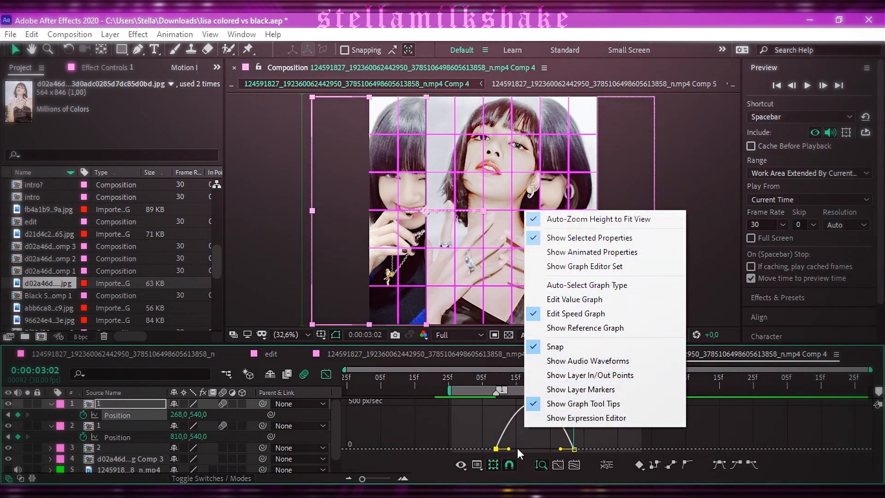
left_click(510, 433)
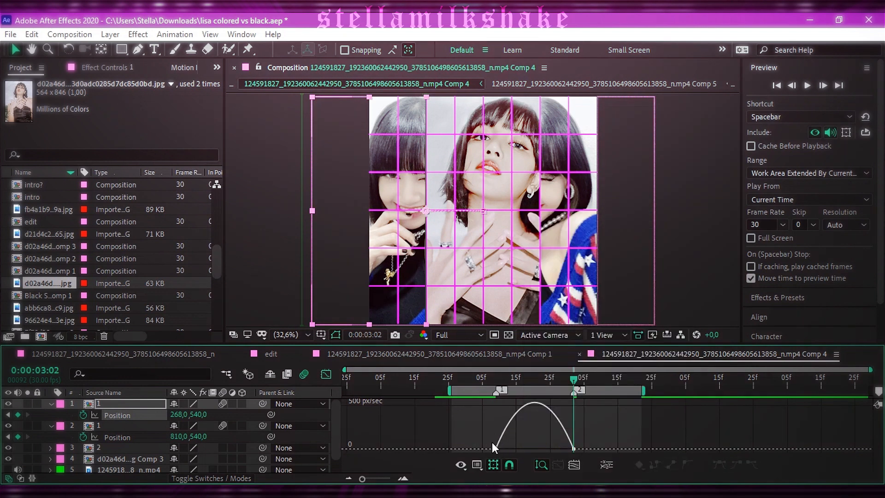
mouse_move(496, 449)
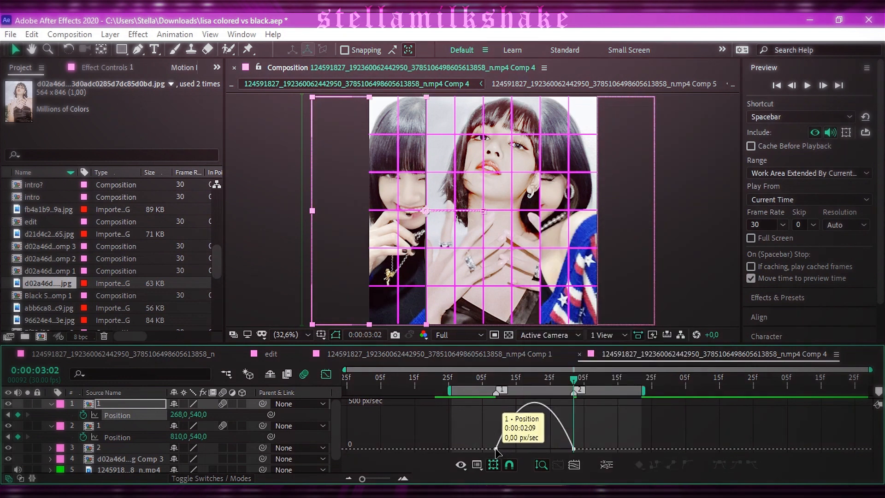
left_click(496, 448)
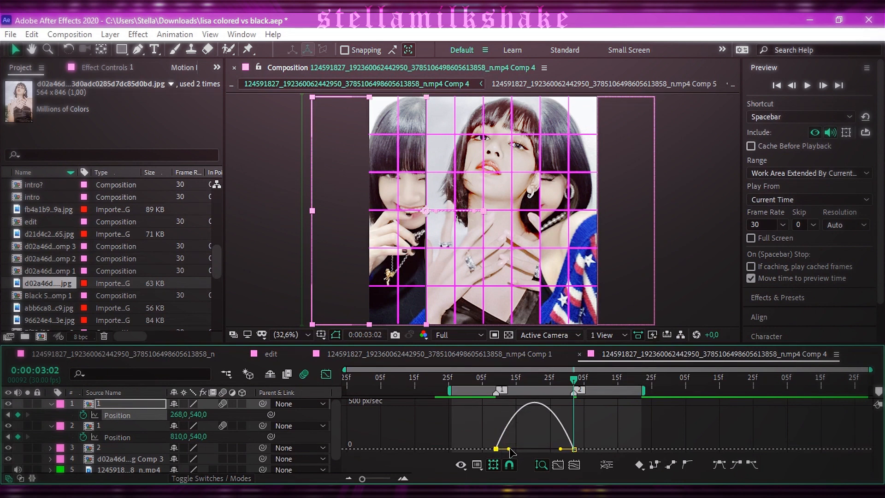
left_click_drag(507, 449, 496, 449)
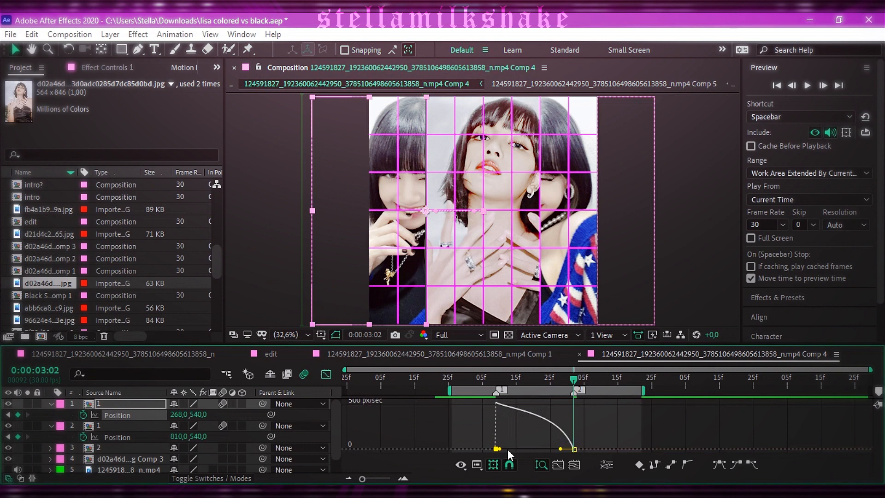
left_click_drag(560, 449, 521, 448)
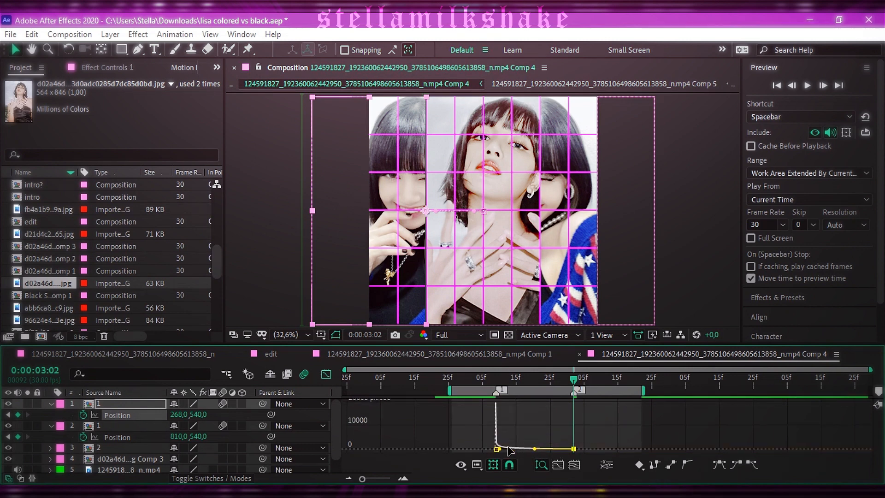
left_click(328, 374)
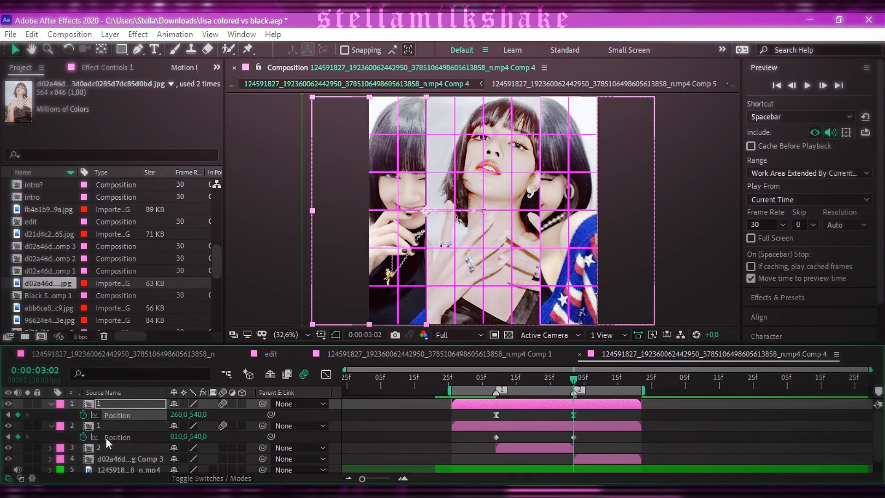
Apply Easy Ease to the lower copy's position keyframes, give its speed graph the same early spike, and save the project
left_click(142, 432)
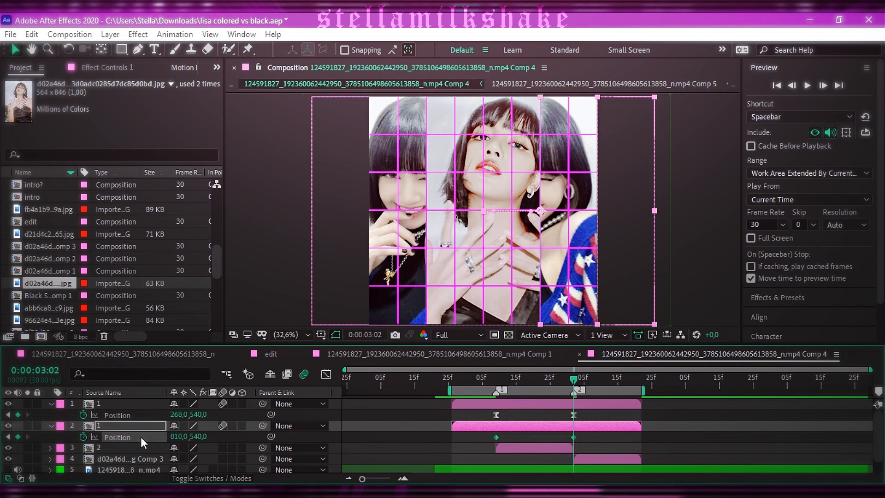
key("F9")
left_click(326, 374)
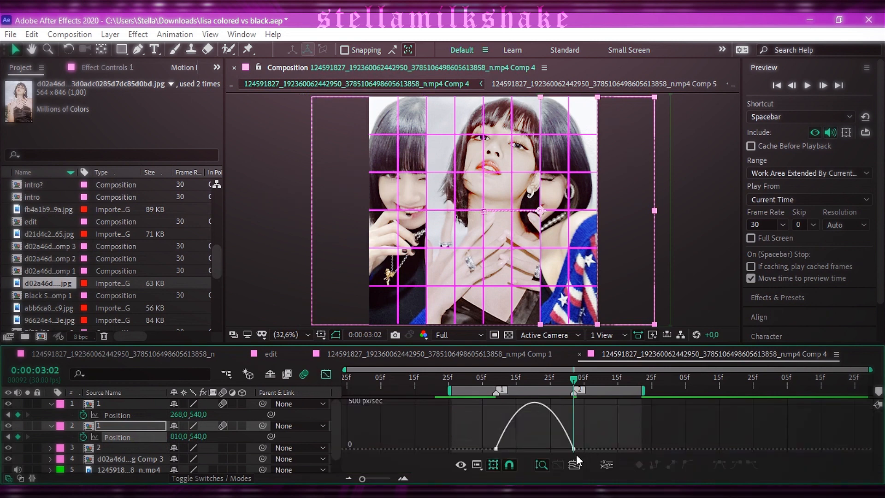
left_click_drag(508, 448, 498, 448)
left_click_drag(559, 448, 519, 450)
left_click(325, 374)
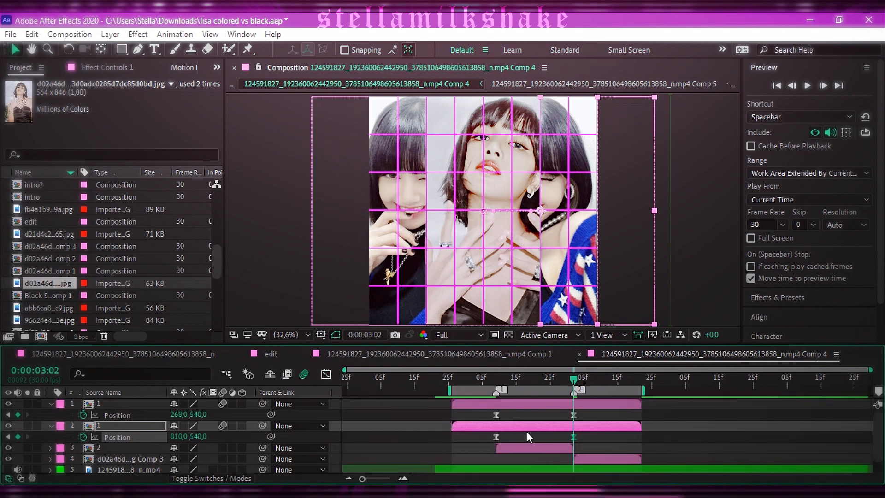
key("ctrl+s")
left_click(482, 436)
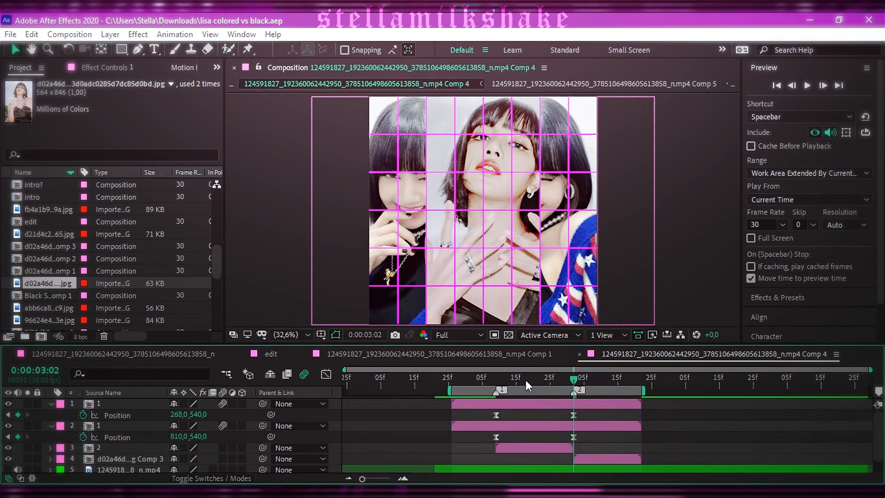
At 0:00:03:21, slide the halves fully out of frame with X position -8 for the upper copy and 1094 for the lower copy
left_click_drag(526, 380, 639, 397)
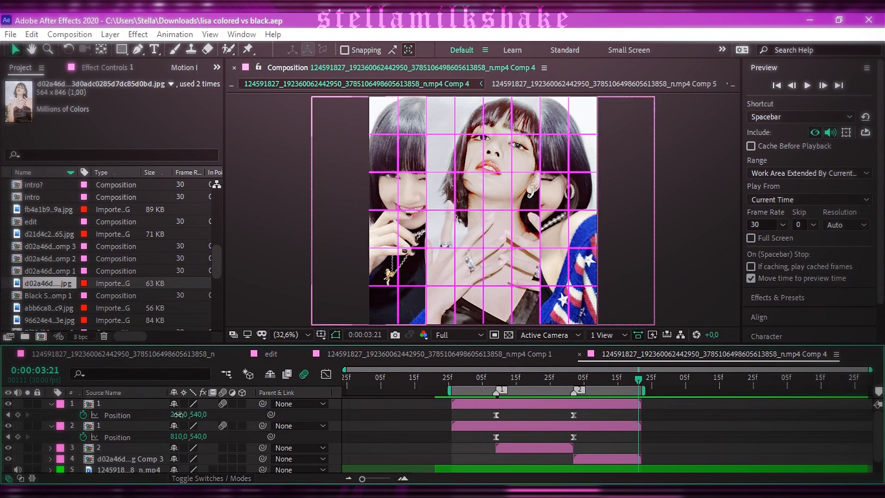
left_click_drag(176, 415, 62, 419)
left_click_drag(176, 414, 119, 416)
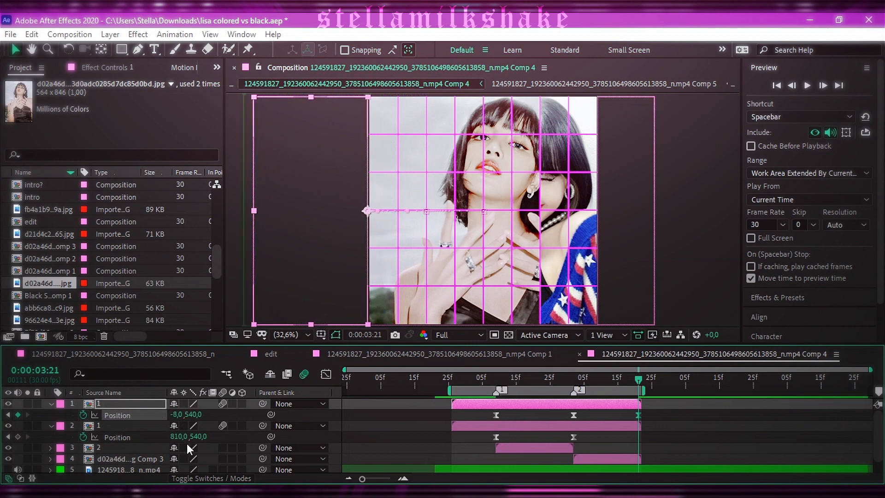
left_click_drag(180, 436, 358, 436)
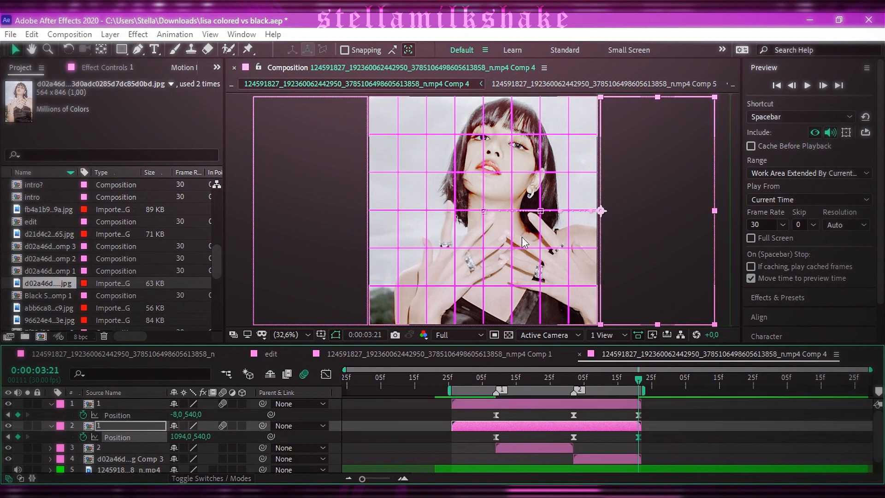
Reshape both copies' speed graphs so the second slide starts with a sharp spike at the 0:00:03:02 keyframe and eases out
left_click(326, 376)
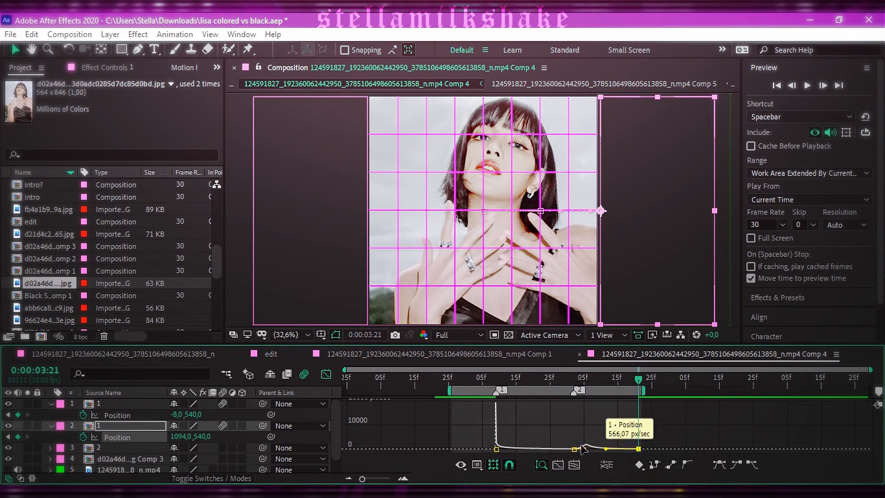
left_click(137, 415)
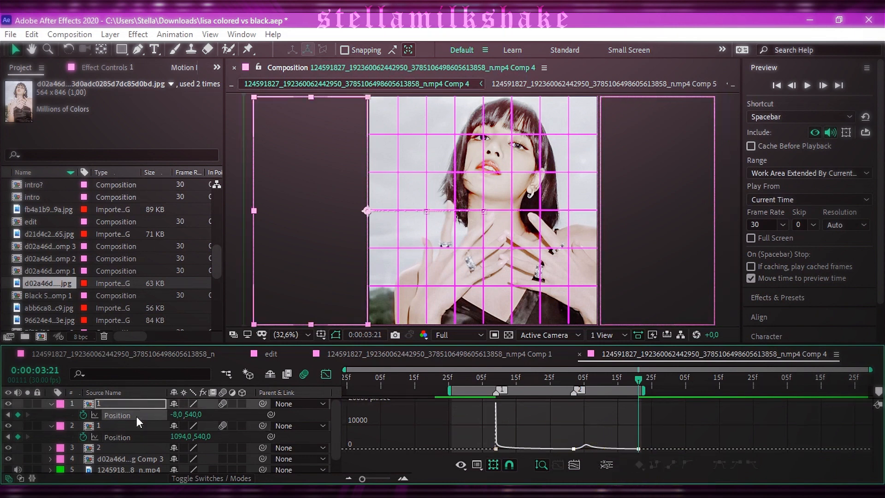
left_click(140, 436)
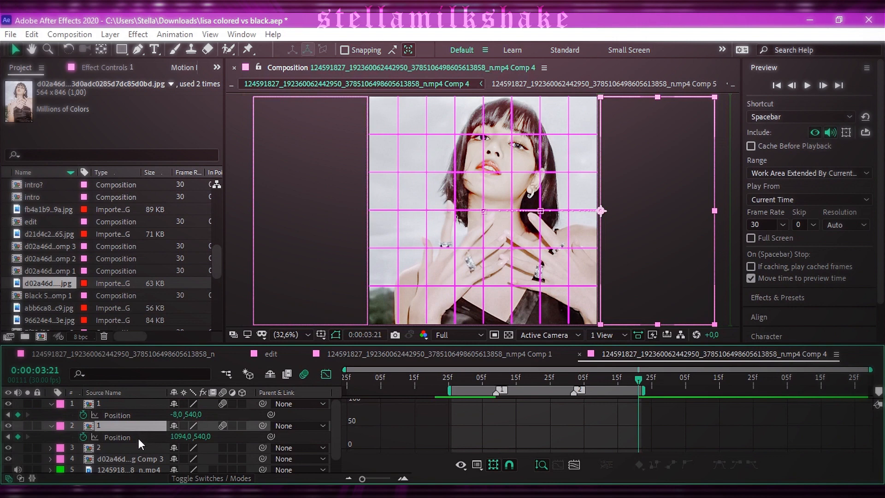
left_click(573, 449)
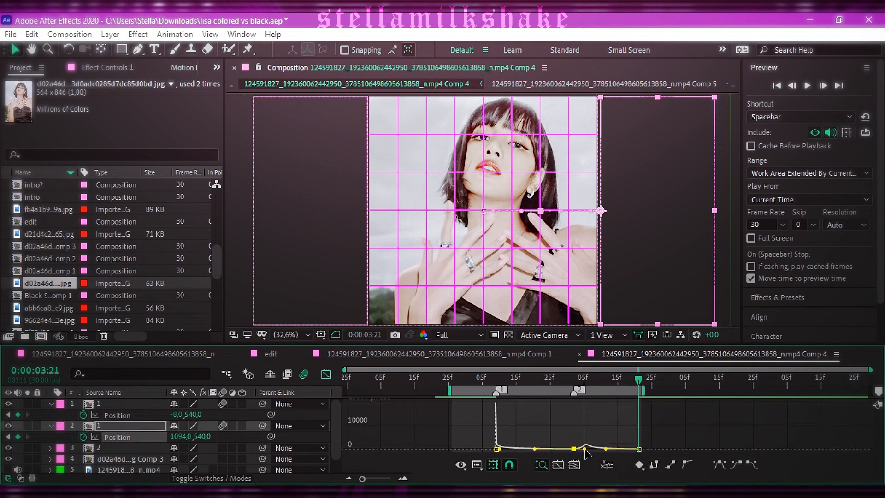
left_click_drag(583, 449, 576, 448)
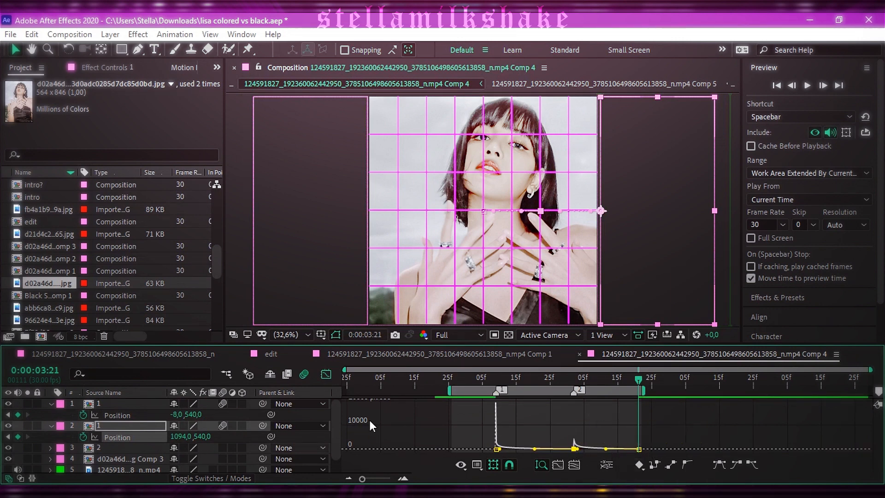
left_click(154, 415)
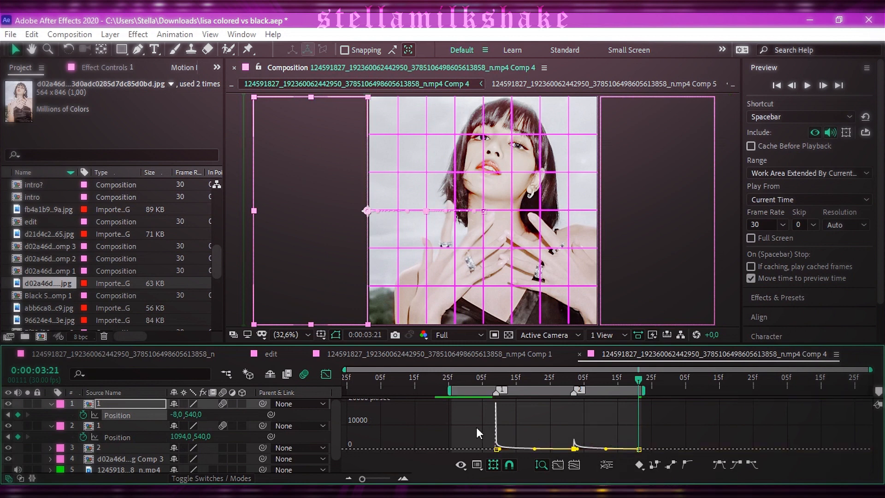
left_click(326, 374)
Preview the two-stage slide of the photo halves from 0:00:01:26
left_click_drag(477, 383, 453, 383)
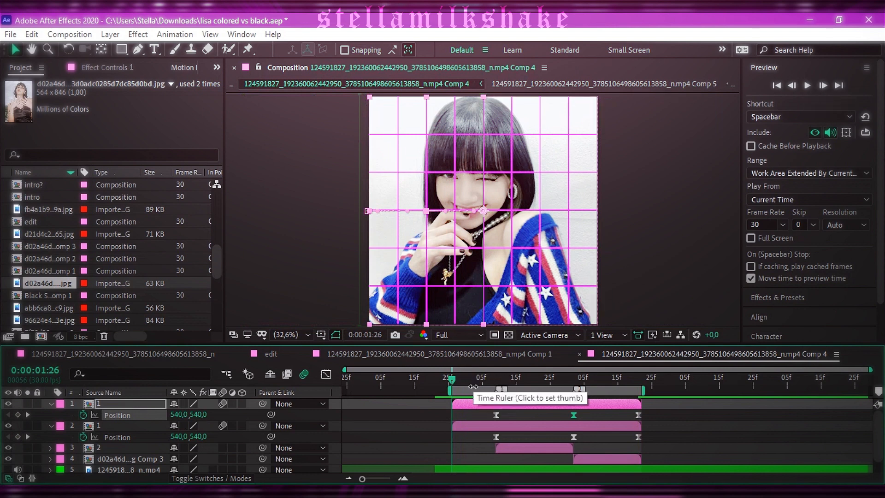
key("space")
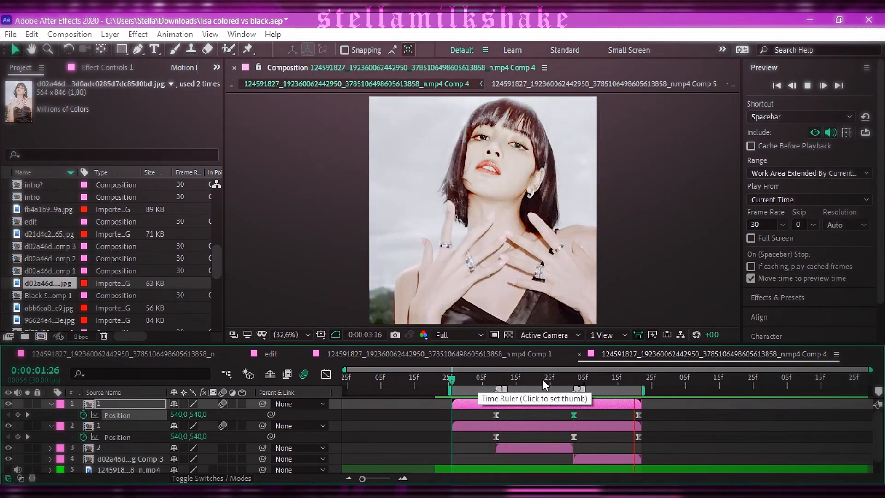
left_click_drag(543, 381, 524, 382)
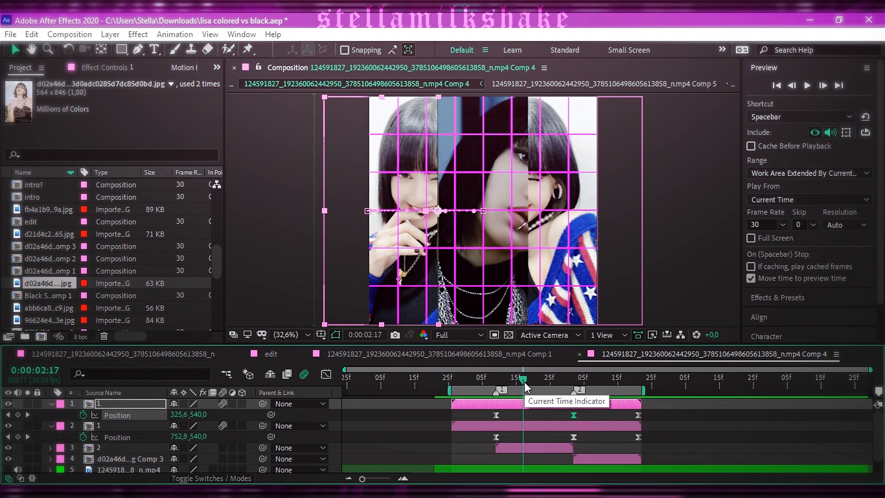
Collapse the properties of both layer 1 copies and scrub through the section where layer 2 is revealed
left_click(50, 404)
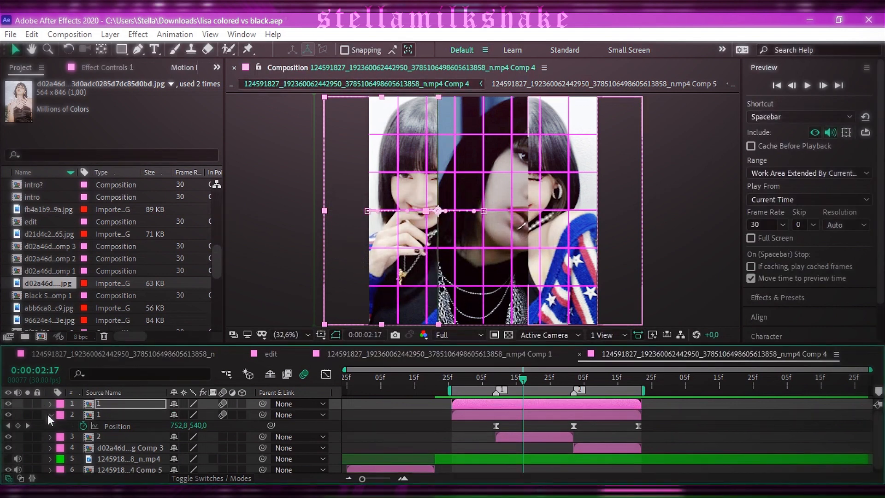
left_click(51, 417)
left_click_drag(515, 386, 557, 377)
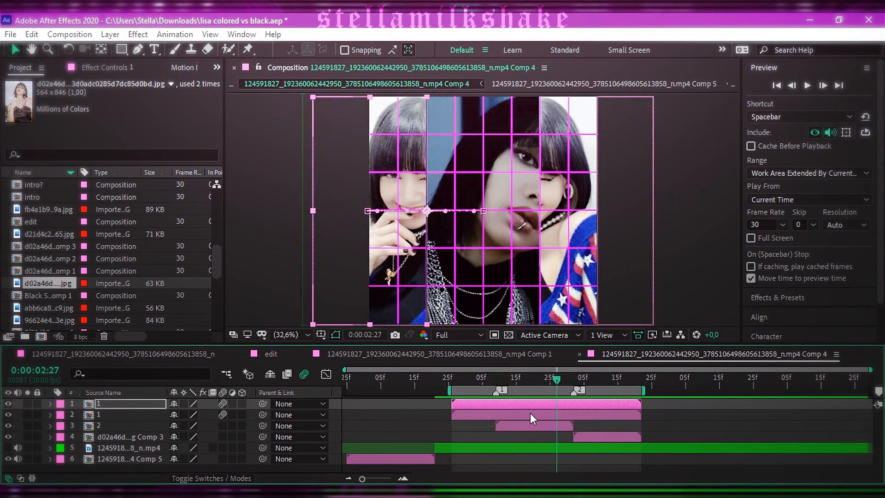
left_click(476, 432)
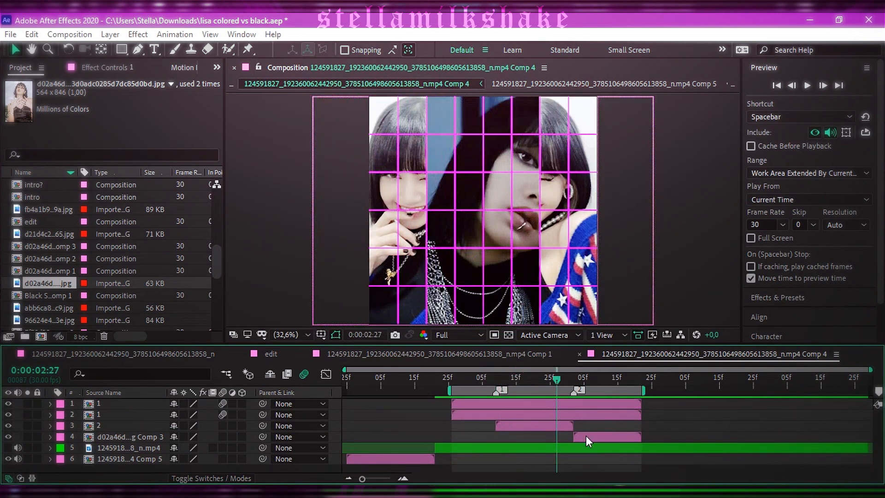
left_click_drag(554, 380, 536, 404)
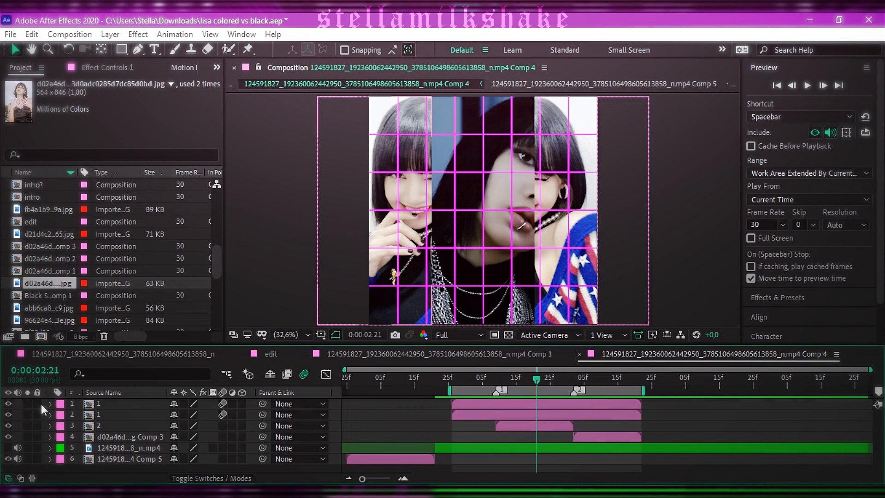
Hide both layer 1 copies and move the current time to the first beat marker at 0:00:02:09
left_click(9, 403)
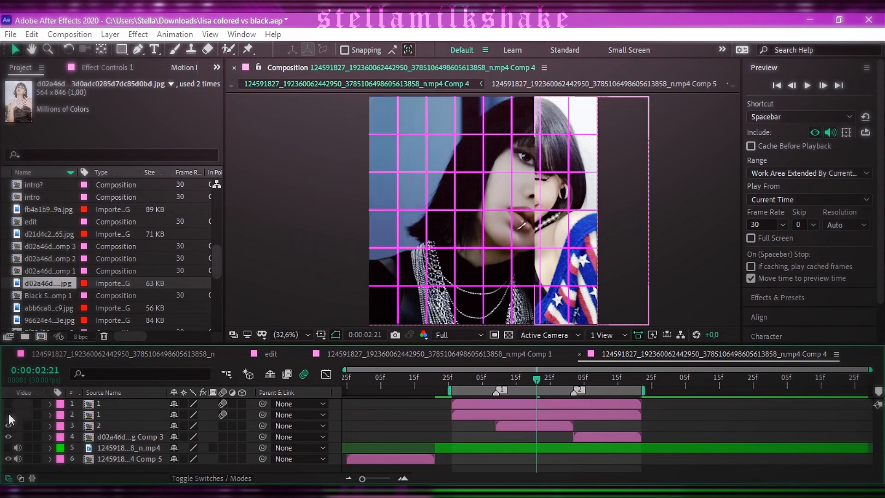
left_click(8, 414)
left_click_drag(527, 380, 495, 377)
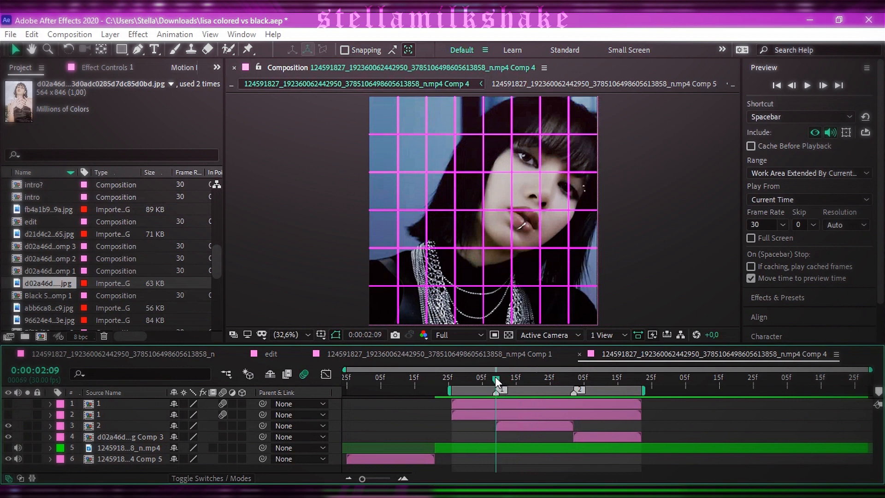
Search the effects for "tile" and apply Motion Tile to layer 2
left_click(811, 297)
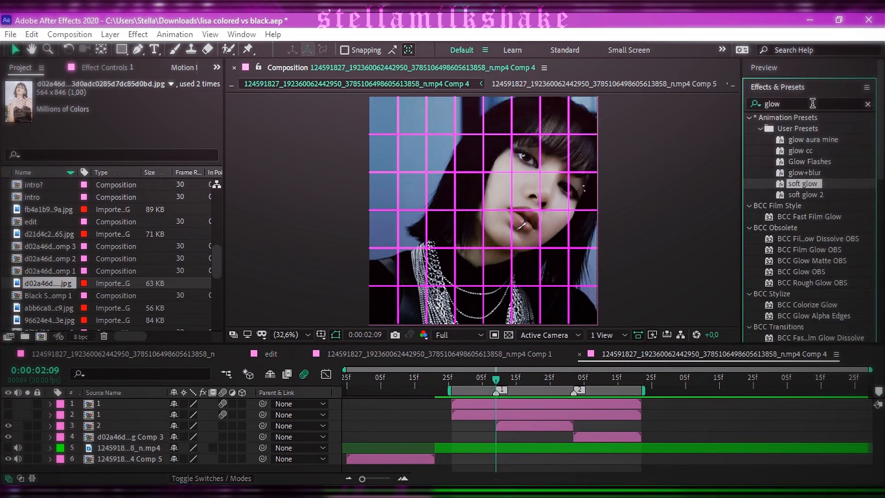
left_click_drag(812, 103, 757, 103)
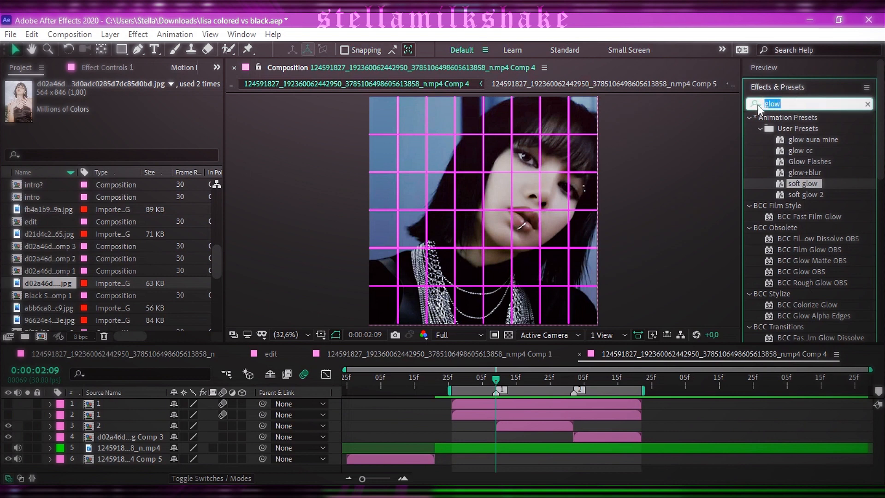
type("tile")
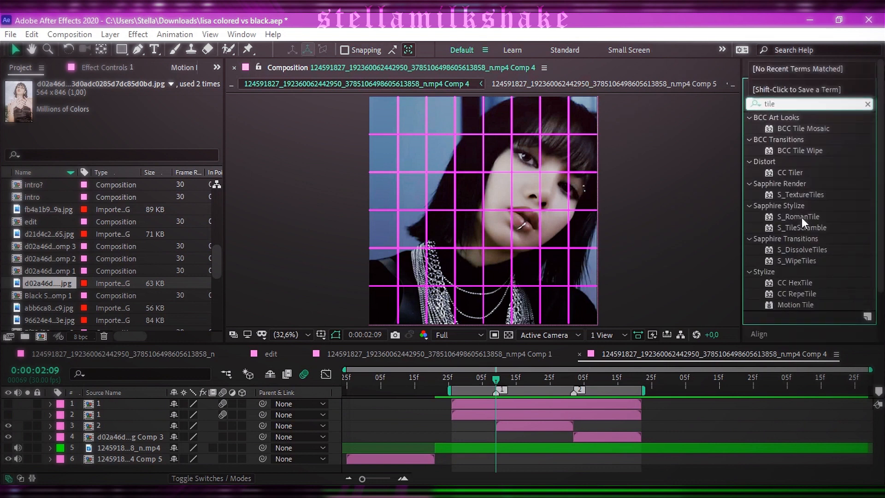
left_click(800, 304)
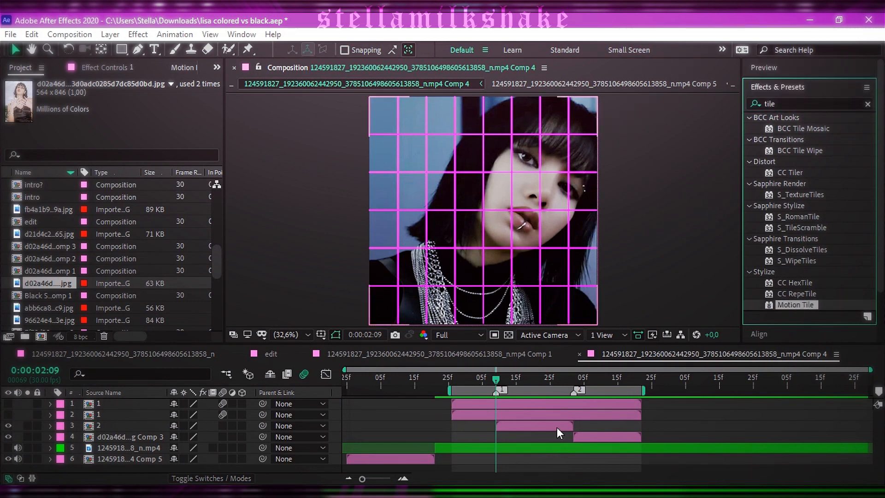
left_click(550, 426)
double_click(797, 303)
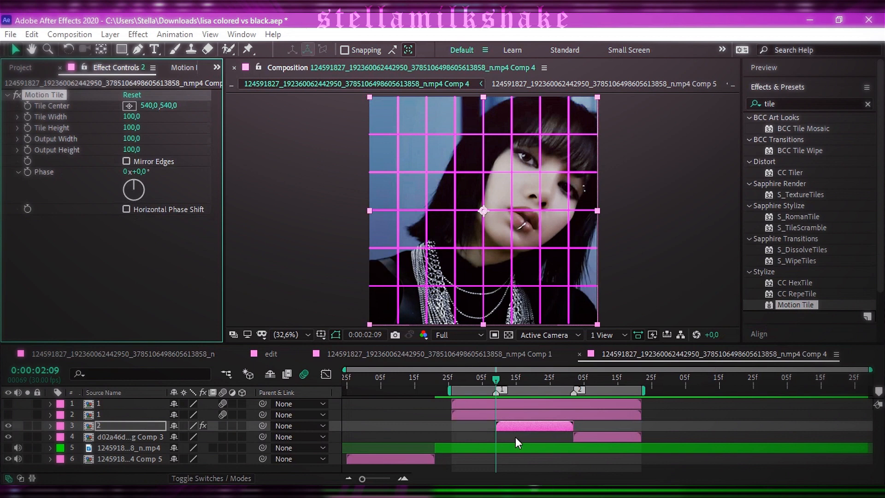
Undo Motion Tile on layer 2, then try placing it on the preview image and on the layer's bar, undoing each attempt
key("ctrl+z")
left_click_drag(797, 303, 518, 236)
key("ctrl+z")
left_click_drag(813, 304, 585, 423)
key("ctrl+z")
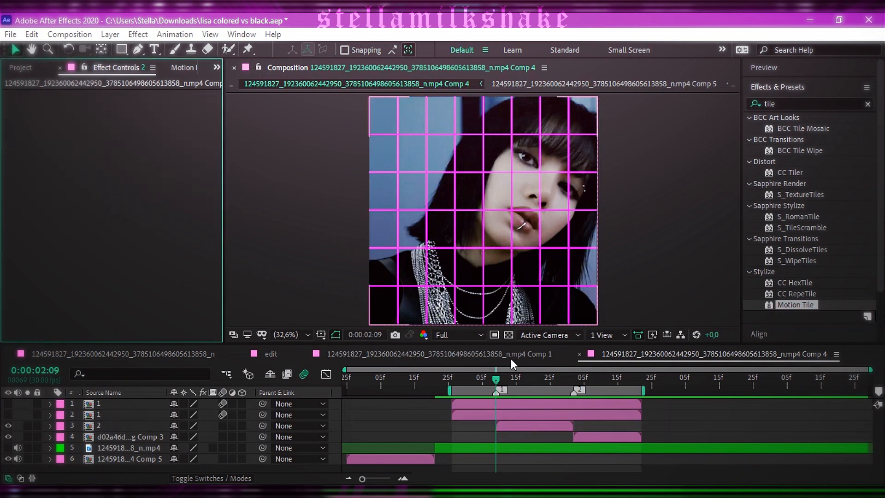
Apply Motion Tile to layer 2 from the effects list
left_click(532, 424)
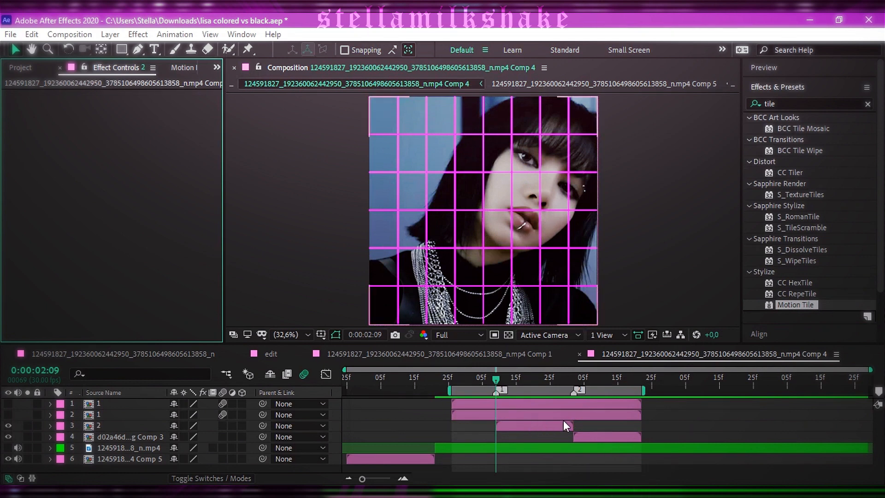
double_click(803, 305)
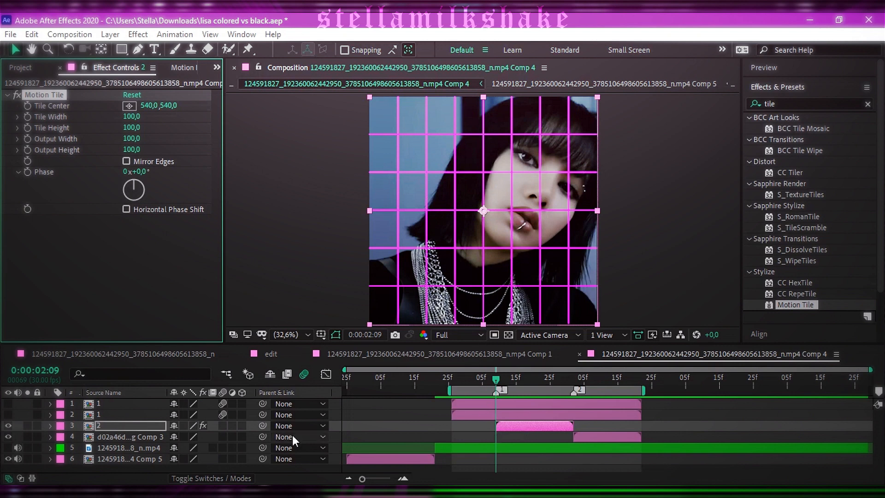
Try rotating layer 2 to 53°, undo the rotation and collapse the layer's properties
key("r")
left_click_drag(184, 437, 222, 436)
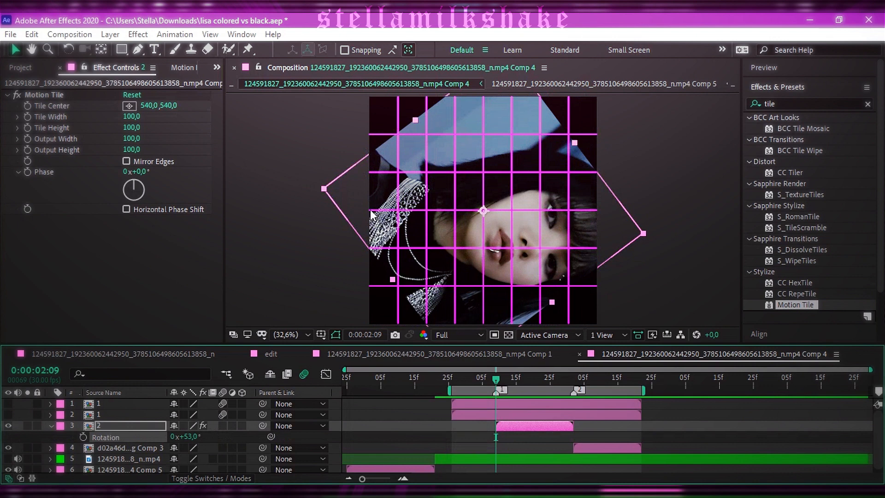
key("ctrl+z")
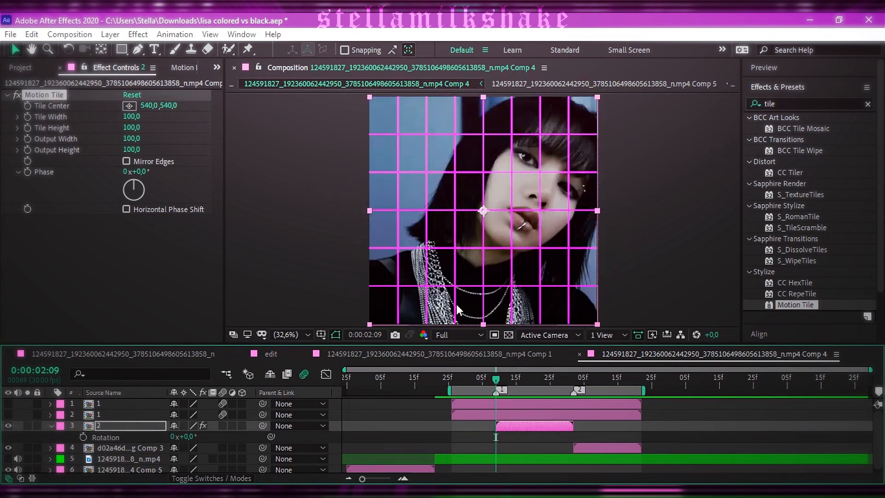
left_click(51, 426)
Set both Output Width and Output Height of layer 2's Motion Tile to 280
left_click(131, 139)
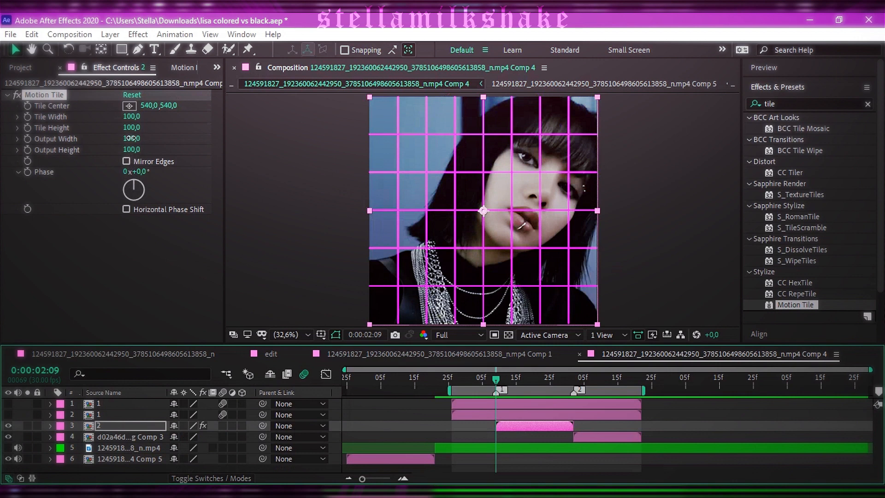
type("28")
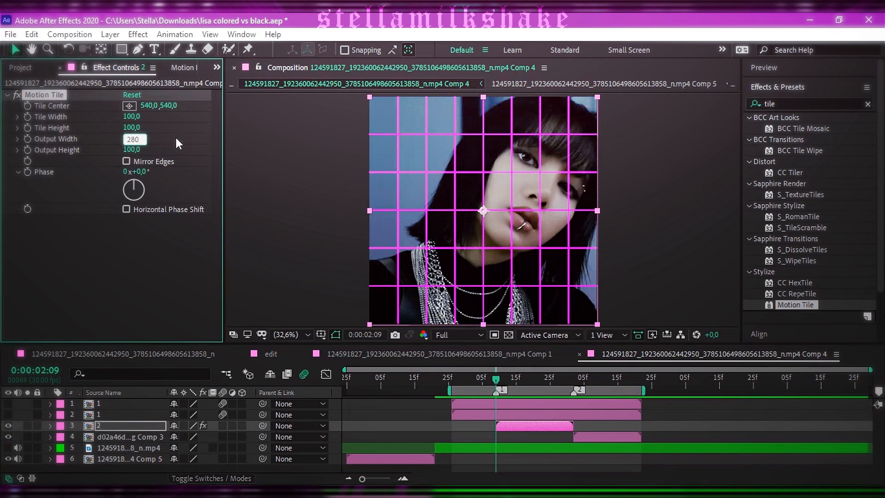
left_click(131, 149)
type("28")
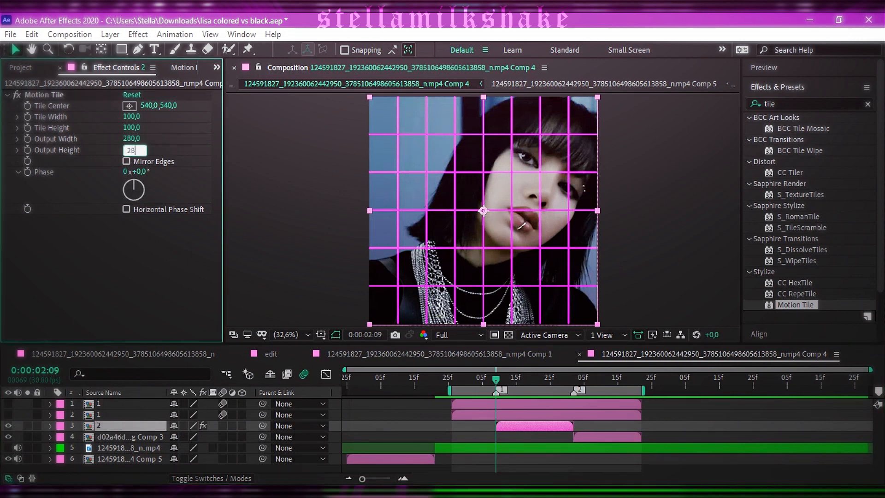
type("0")
key("Return")
Try raising Motion Tile's Output Width to 1000, then undo the change and clear the layer selection
left_click_drag(129, 141, 180, 139)
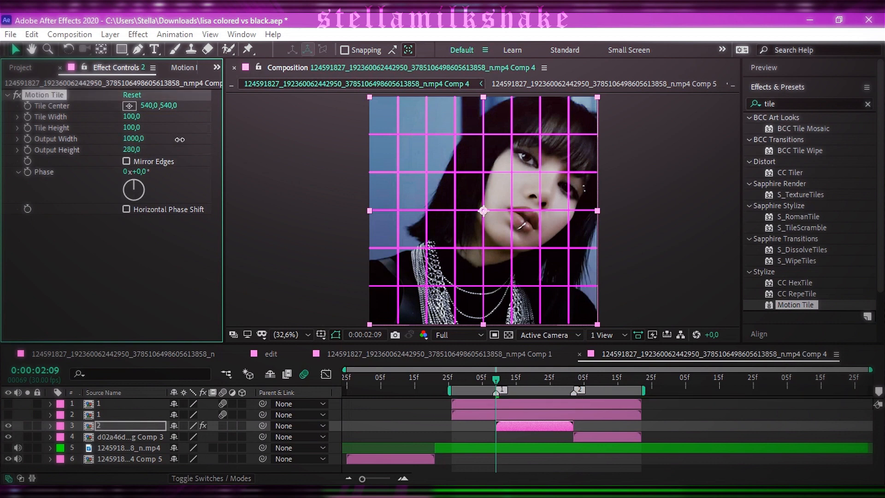
key("ctrl+z")
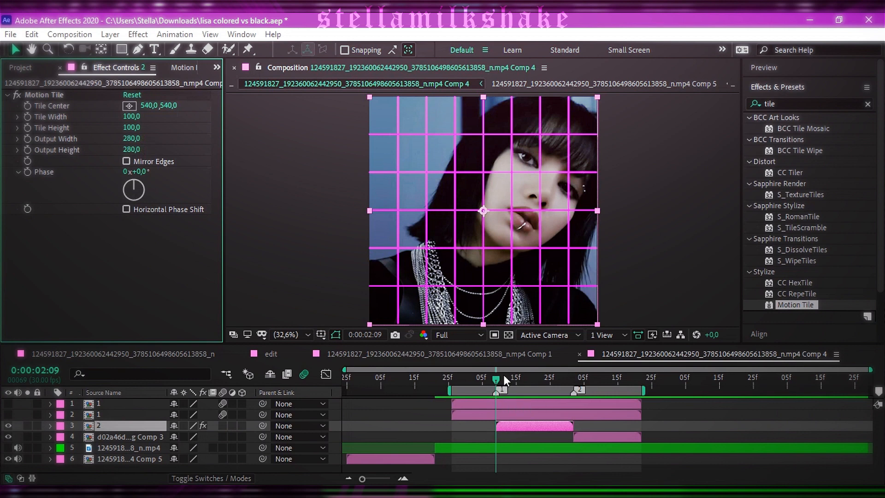
left_click(517, 435)
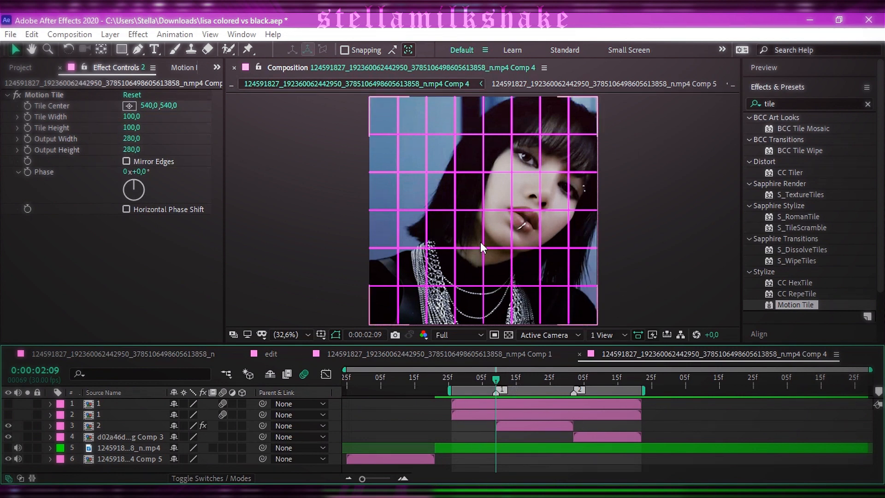
Enable Mirror Edges in Motion Tile and switch on motion blur for layer 2
left_click(126, 160)
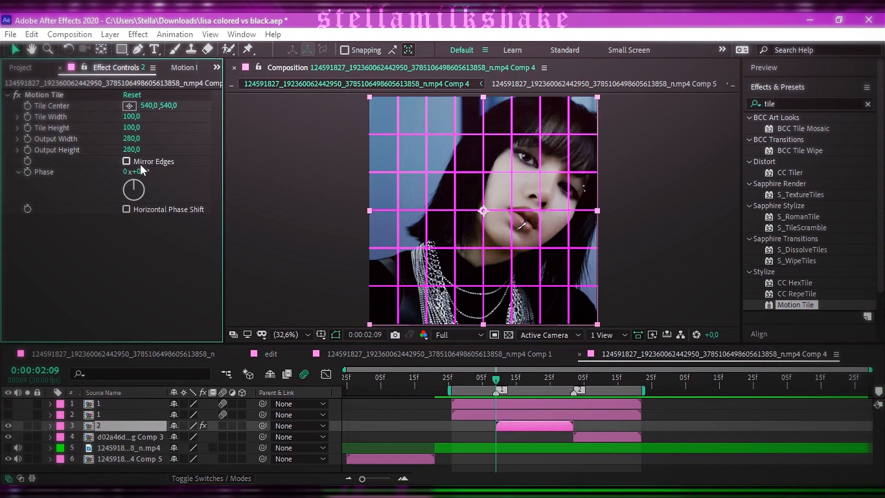
left_click(126, 161)
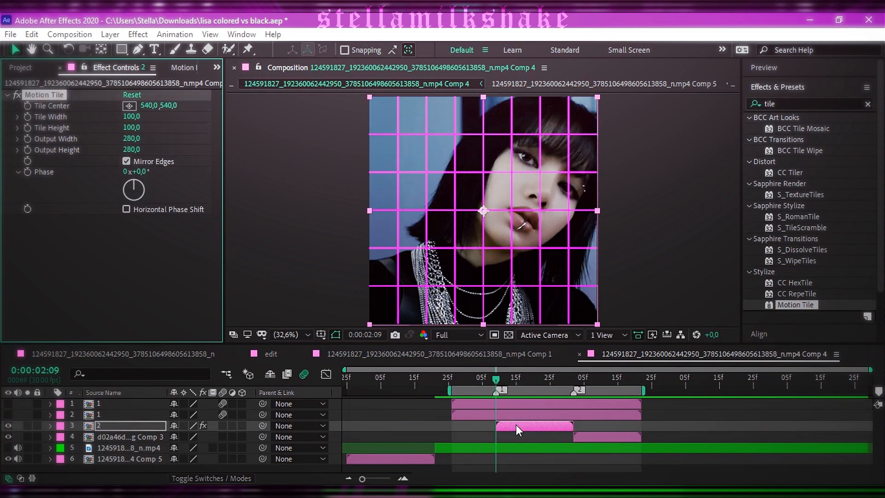
left_click(223, 426)
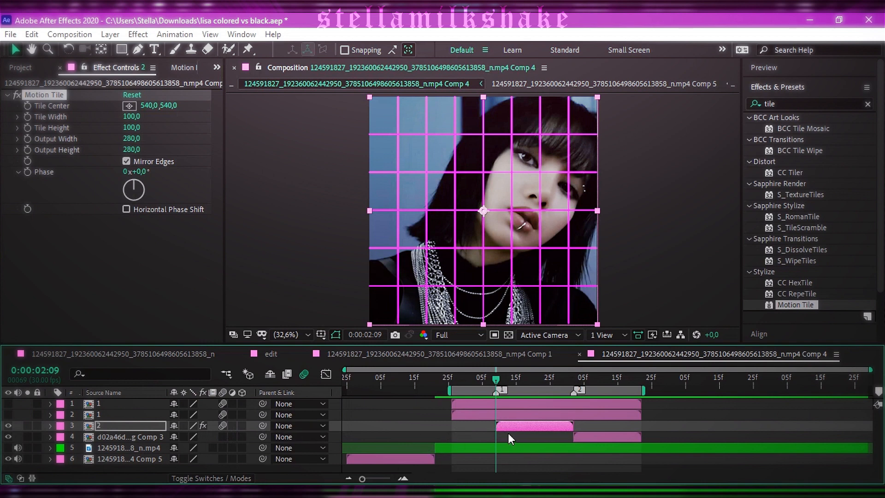
Keyframe layer 2's Rotation from -120° at 0:00:02:09 to 0° at the end of the layer
key("r")
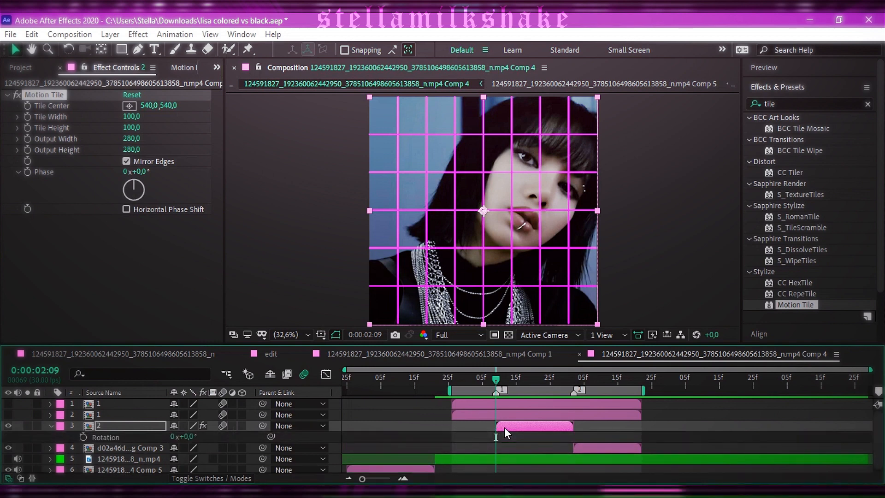
left_click(83, 437)
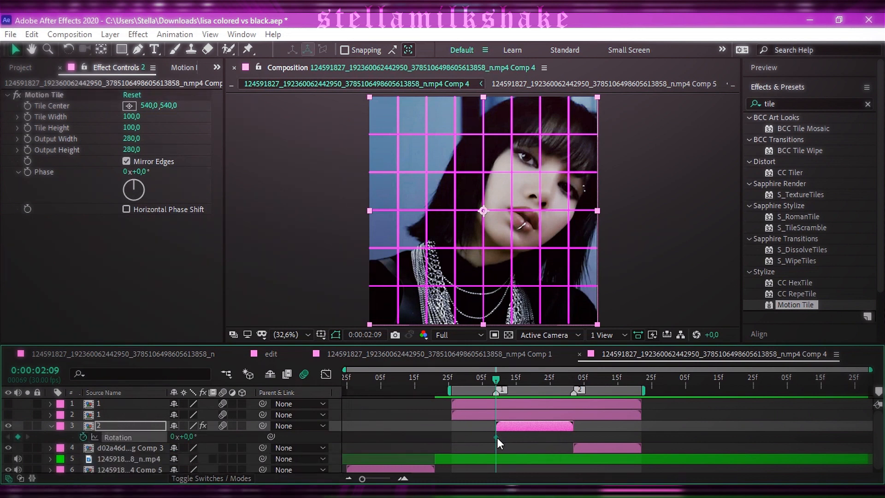
left_click_drag(496, 438, 572, 439)
left_click(220, 438)
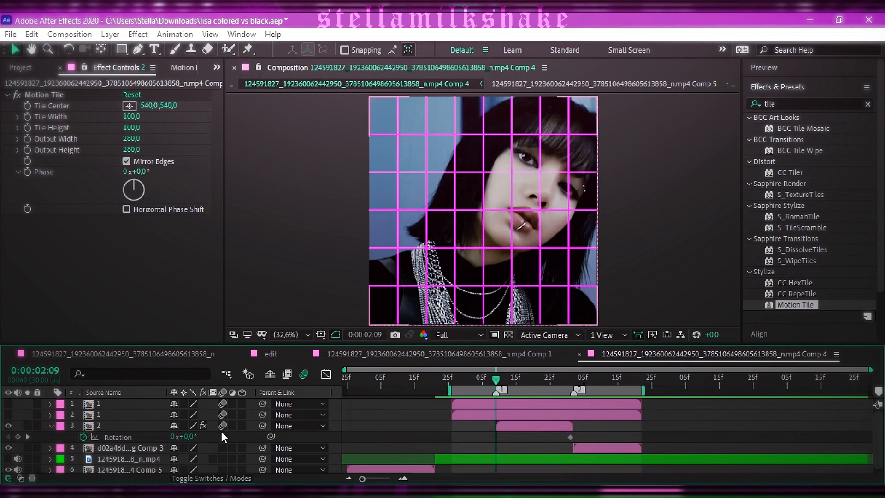
left_click_drag(188, 437, 111, 437)
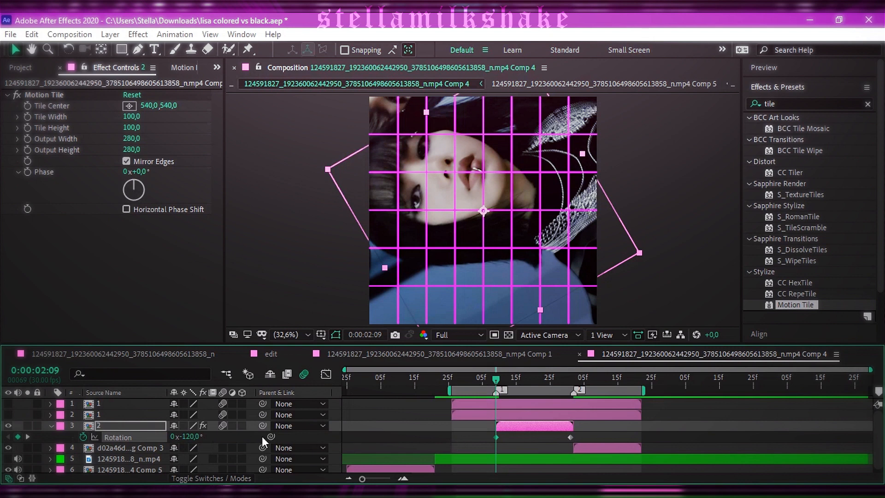
left_click(239, 435)
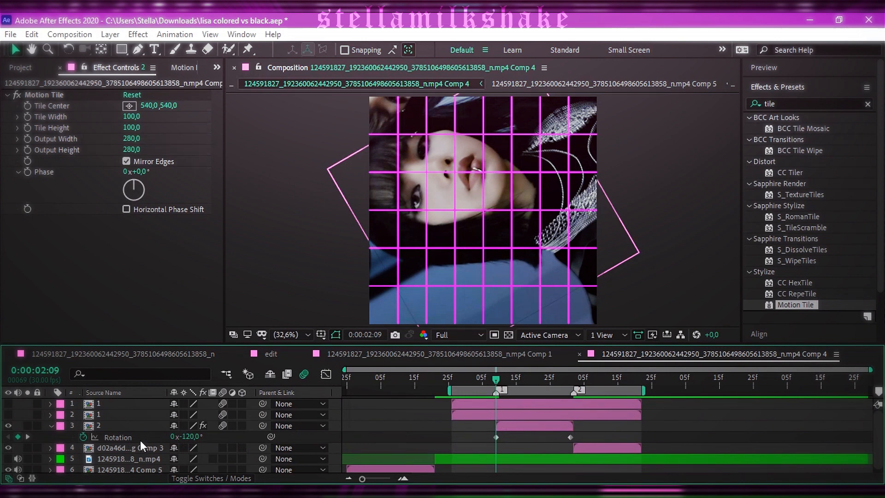
Apply Easy Ease to both Rotation keyframes of layer 2
left_click(128, 407)
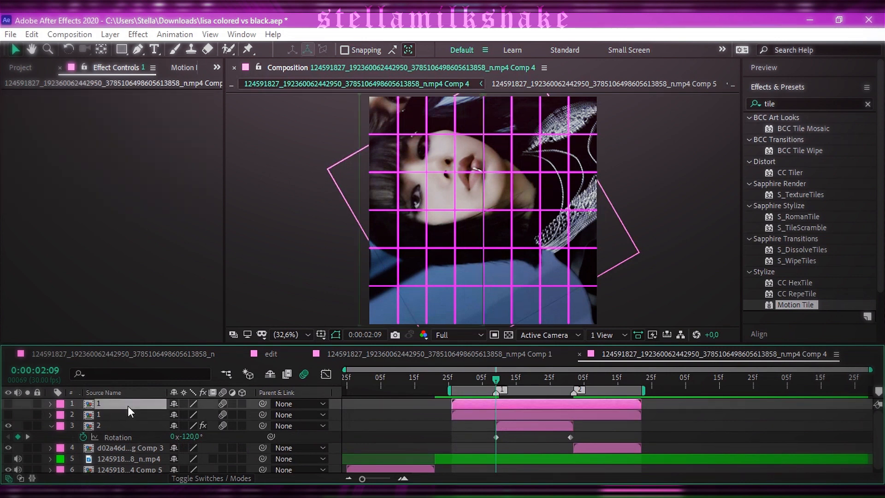
key("p")
key("p")
left_click(124, 437)
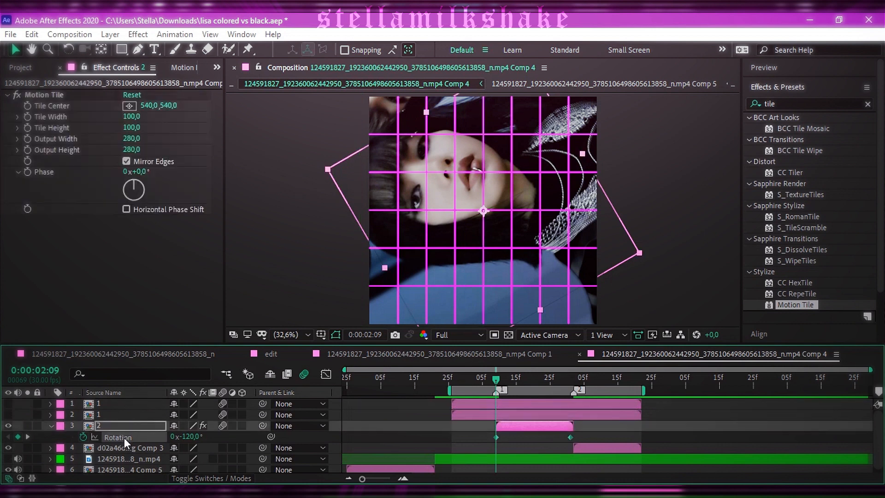
key("F9")
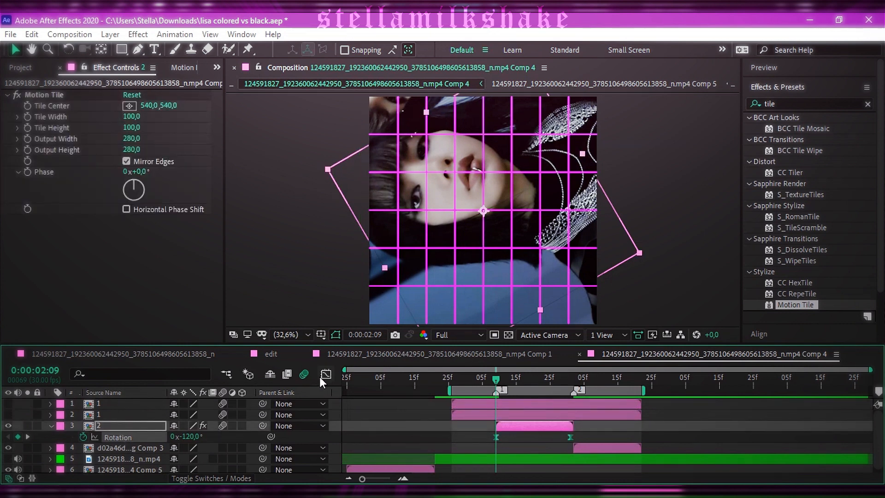
Reshape layer 2's Rotation speed curve to peak at the first keyframe and slow down gradually, and save the project
left_click(325, 374)
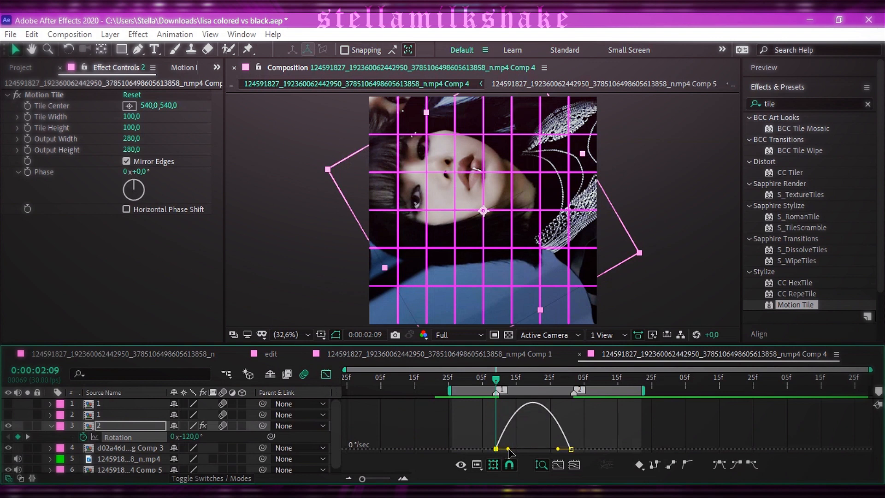
left_click_drag(508, 448, 496, 449)
left_click_drag(557, 448, 521, 447)
left_click(328, 374)
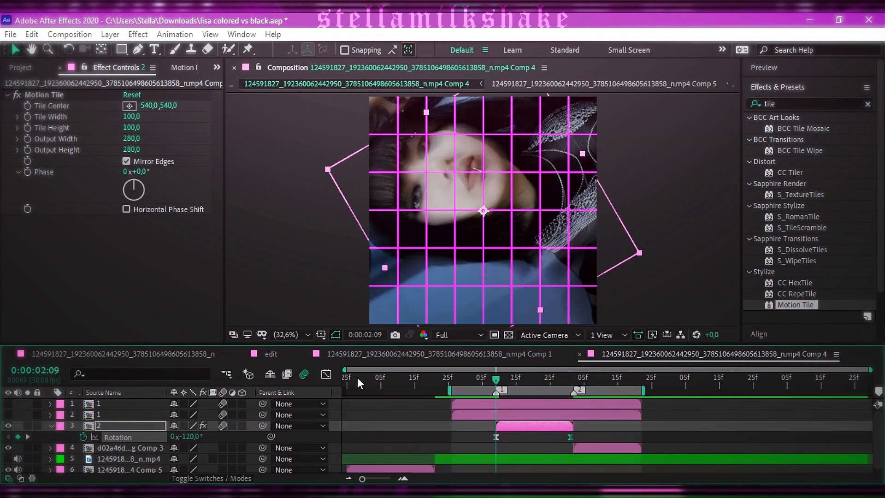
key("ctrl+s")
Keyframe layer 2's Position from 540, 540 at 0:00:02:09 to 540, 1132 at 0:00:03:01
left_click(512, 424)
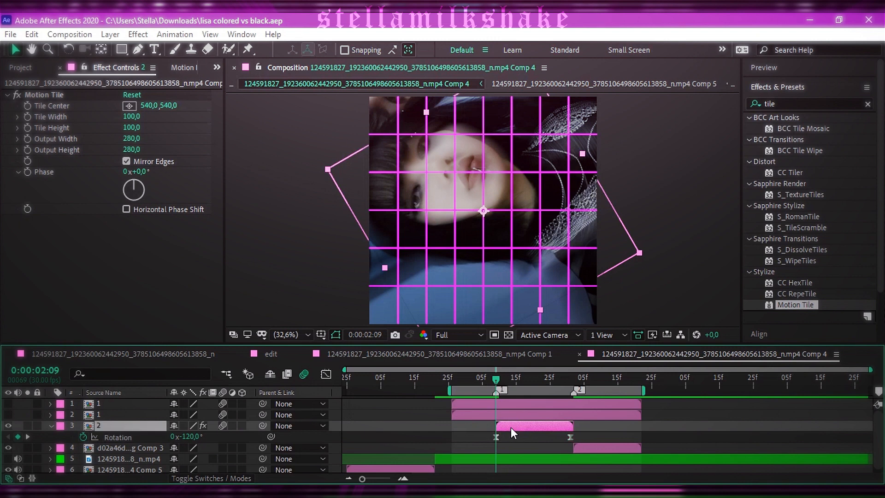
key("p")
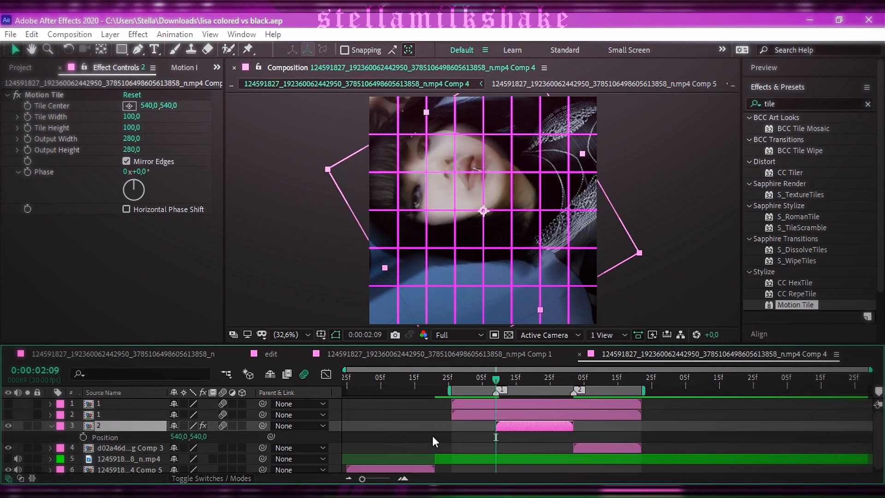
left_click(83, 437)
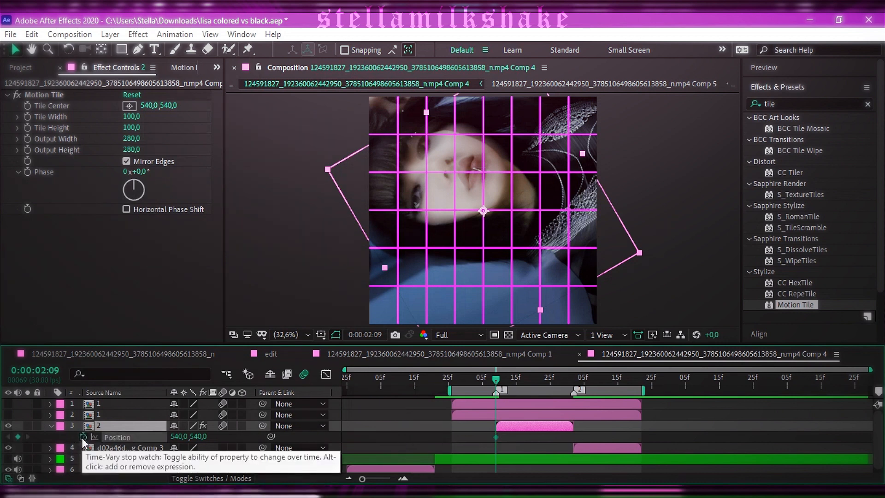
left_click(571, 379)
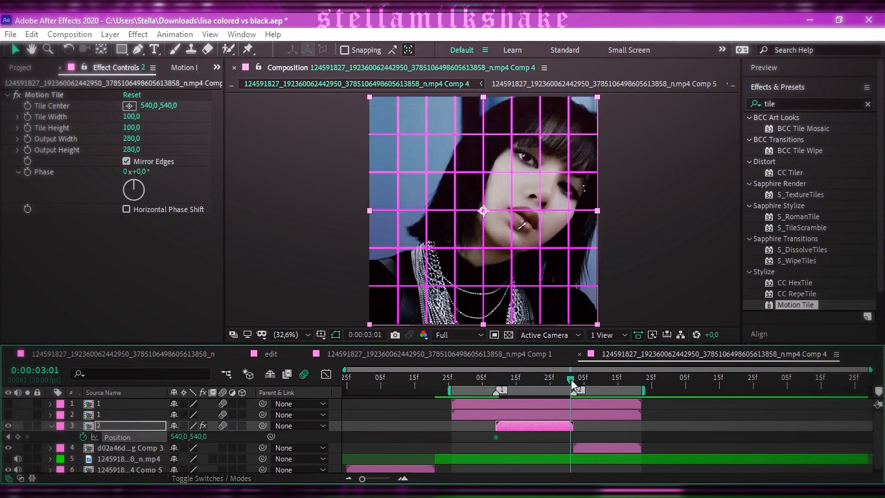
left_click_drag(571, 379, 570, 378)
key("r")
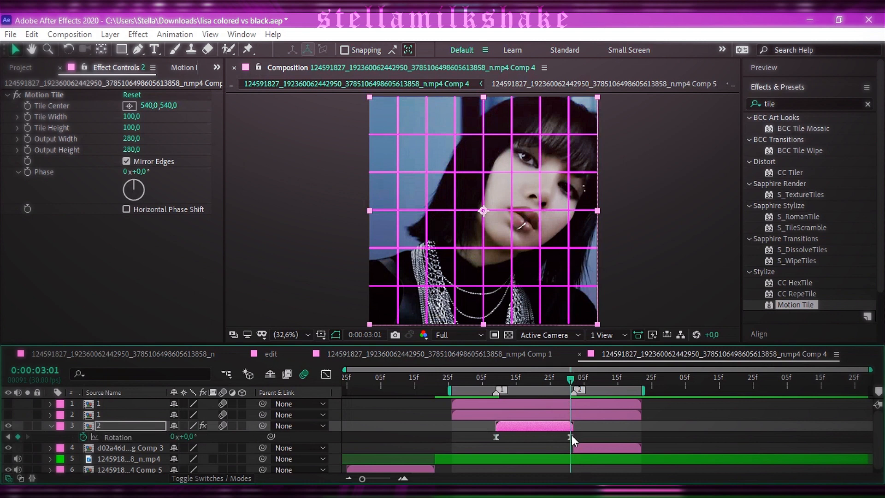
key("p")
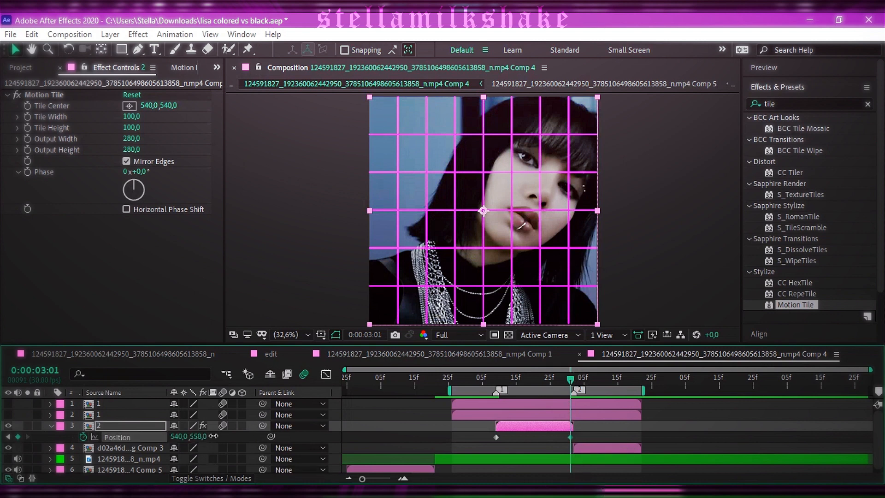
left_click_drag(214, 436, 583, 437)
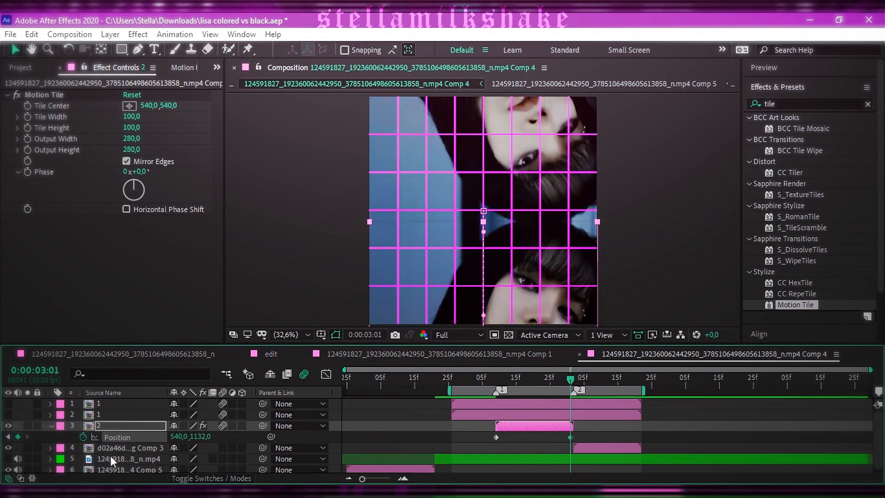
Ease layer 2's Position keyframes and bend the speed curve to start slowly and peak near the second keyframe
left_click(131, 439)
left_click(324, 374)
left_click(497, 449)
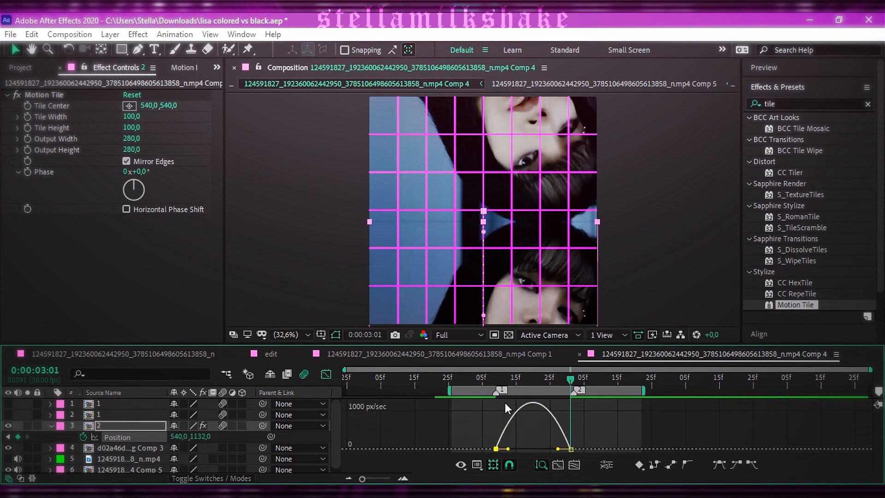
left_click_drag(558, 448, 575, 448)
left_click_drag(511, 449, 554, 448)
Check the motion near the first beat marker and reshape the Position speed curve to peak at the first keyframe
left_click_drag(574, 380, 507, 401)
left_click_drag(534, 448, 496, 447)
left_click_drag(568, 450, 532, 449)
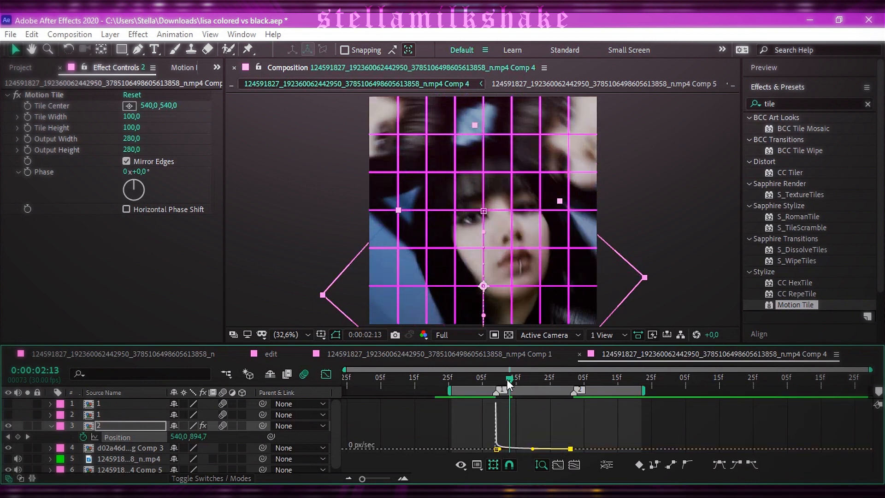
Reshape layer 2's Position speed curve to start slowly and peak at the second keyframe, and save the project
left_click_drag(509, 379, 569, 393)
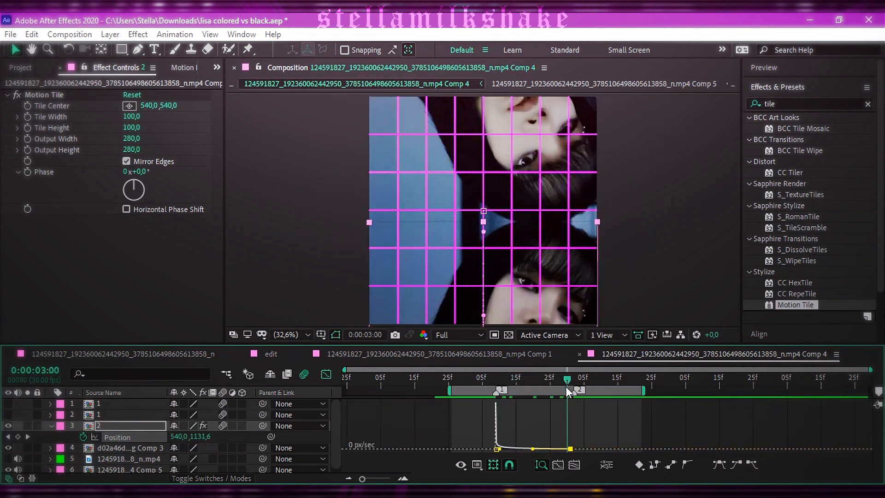
left_click_drag(533, 448, 569, 449)
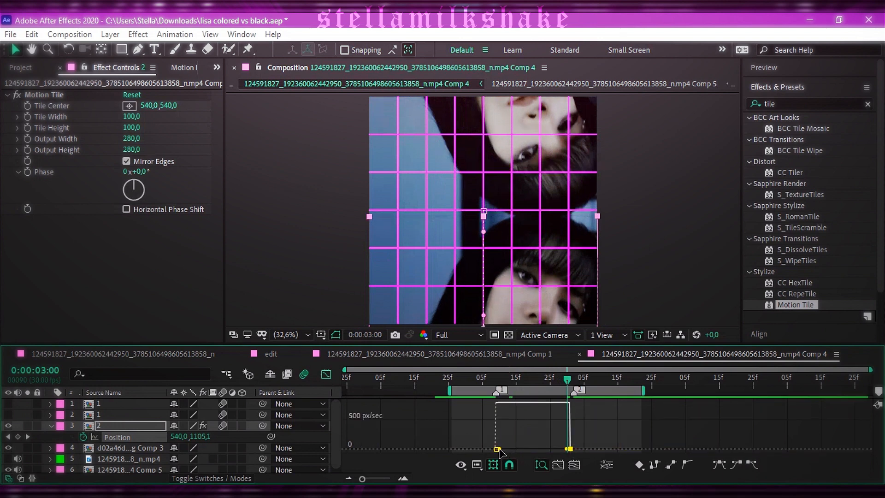
left_click_drag(498, 449, 549, 448)
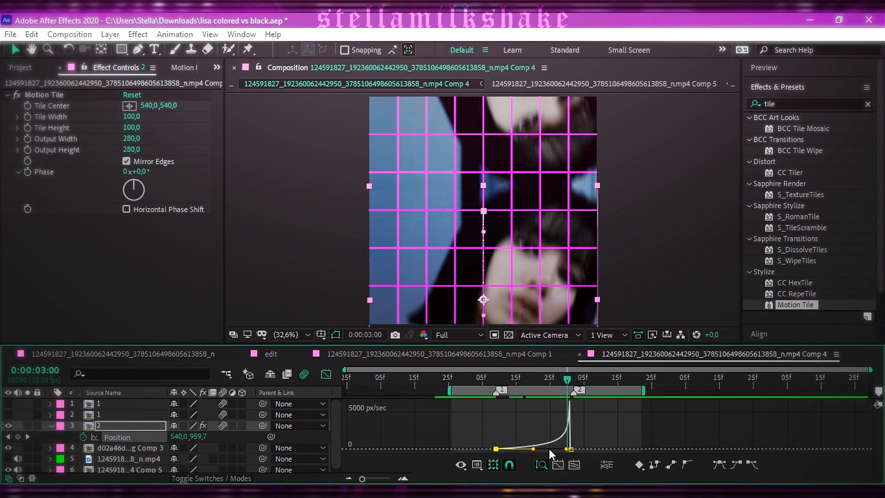
key("ctrl+s")
left_click(325, 374)
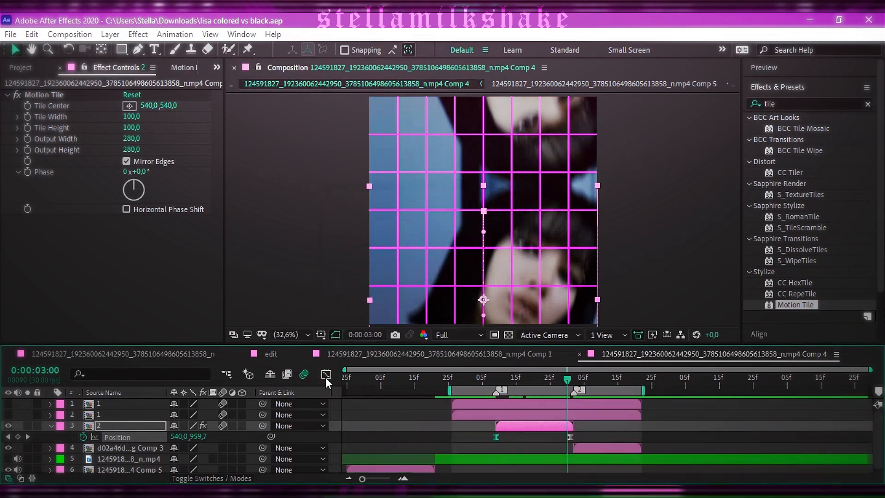
left_click(51, 426)
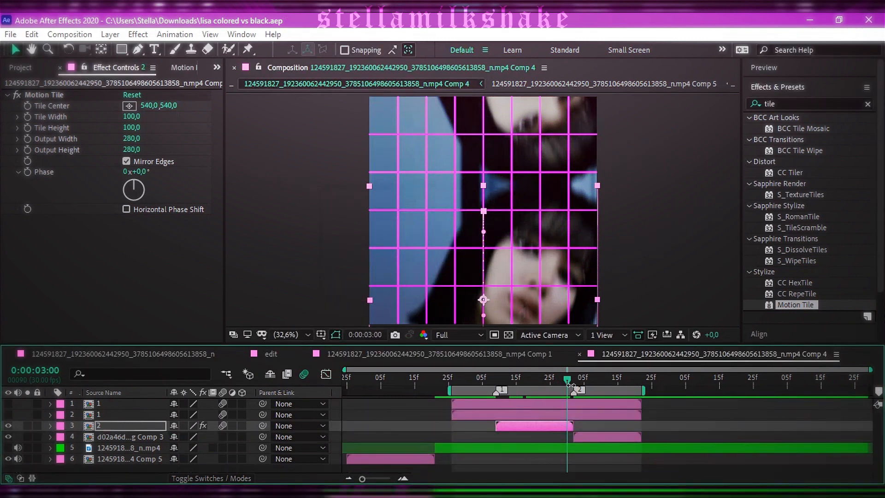
Apply Motion Tile to the d02a46d Comp 3 layer with Output Width and Height 280 and mirrored edges, and enable its motion blur
left_click_drag(565, 382, 571, 379)
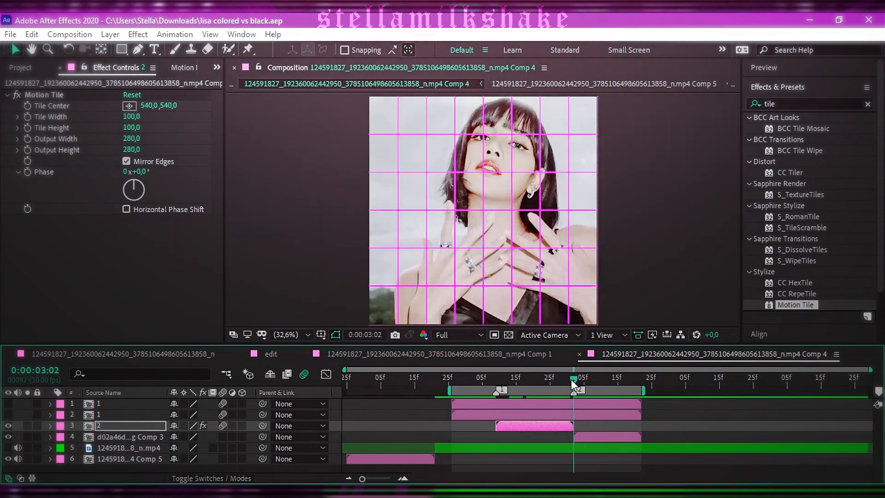
left_click(585, 438)
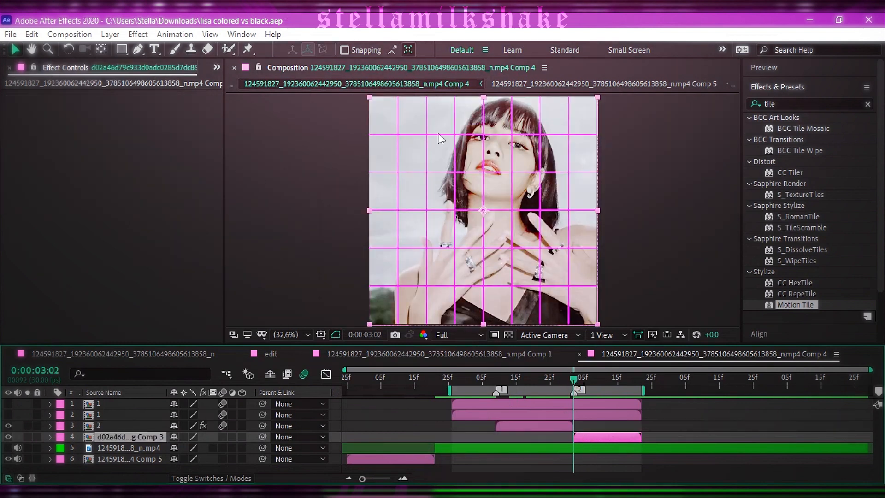
double_click(796, 305)
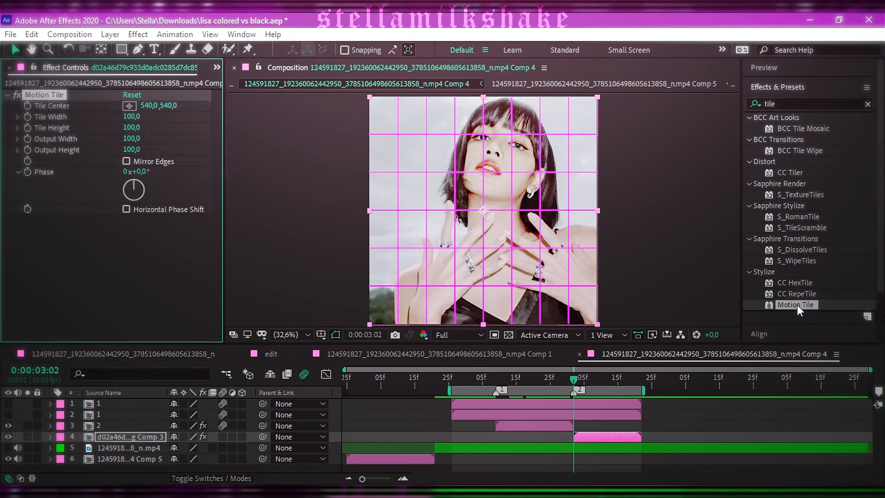
left_click(132, 139)
type("180")
type("280")
left_click(222, 435)
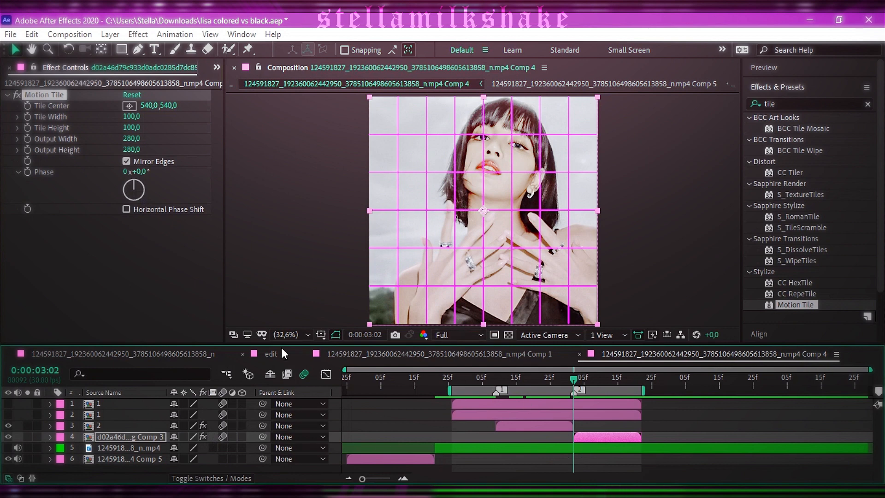
Add a Position keyframe of 540, 540 to the Comp 3 layer and move it to the layer's end
key("p")
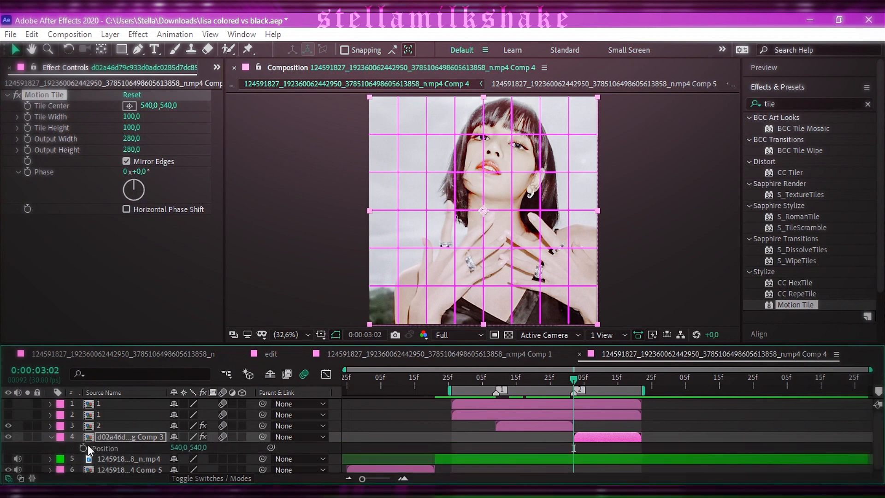
left_click(84, 446)
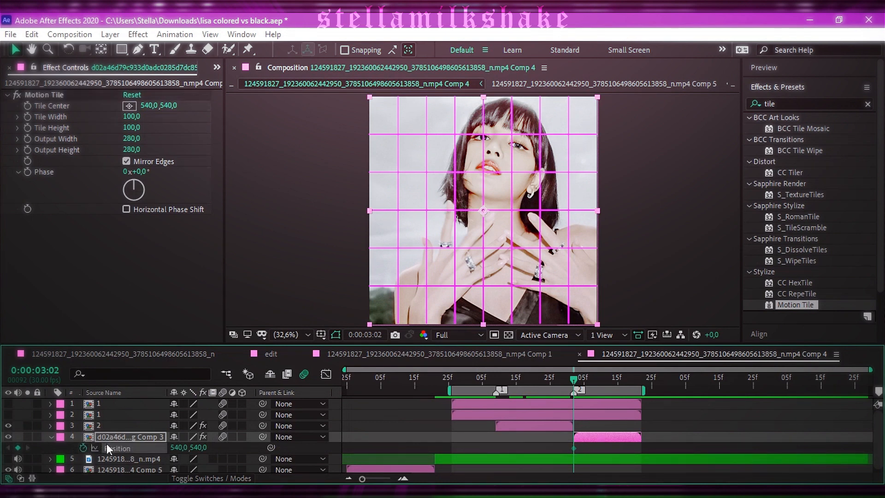
left_click_drag(573, 448, 638, 449)
left_click(635, 380)
left_click_drag(639, 380, 574, 380)
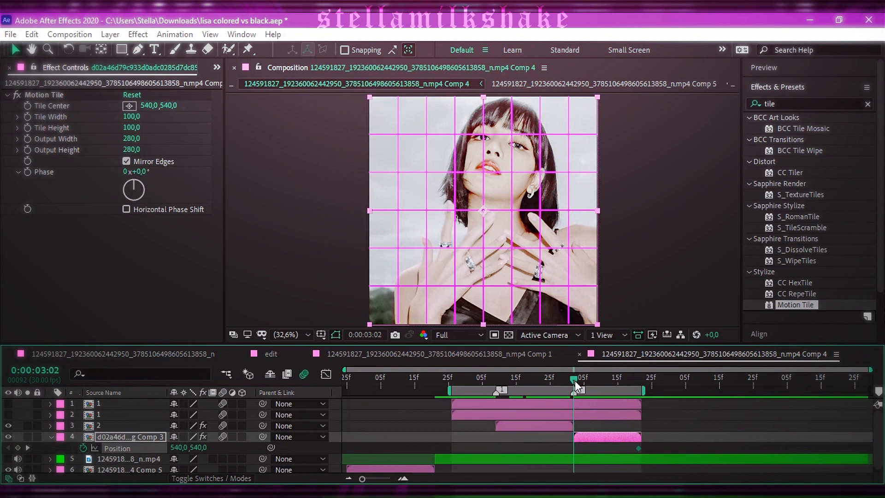
Check layer 2's Position keyframes and its direction of motion up to the second beat marker
left_click(222, 449)
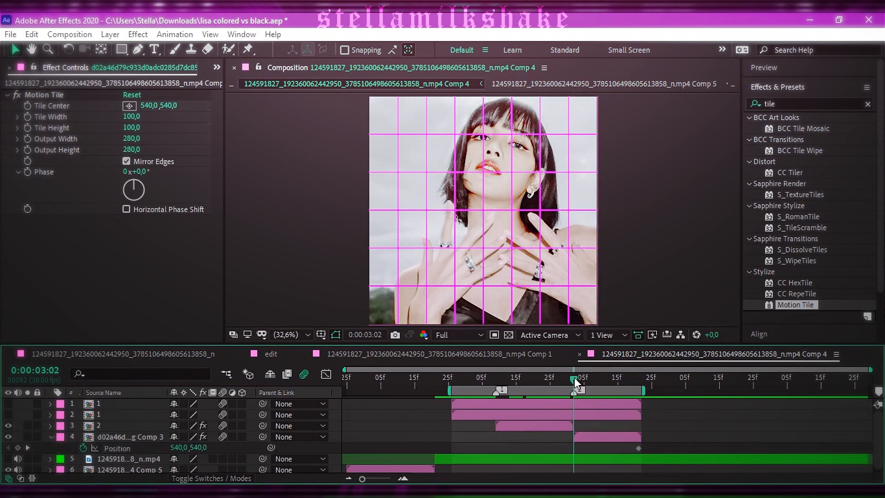
left_click_drag(574, 377, 551, 377)
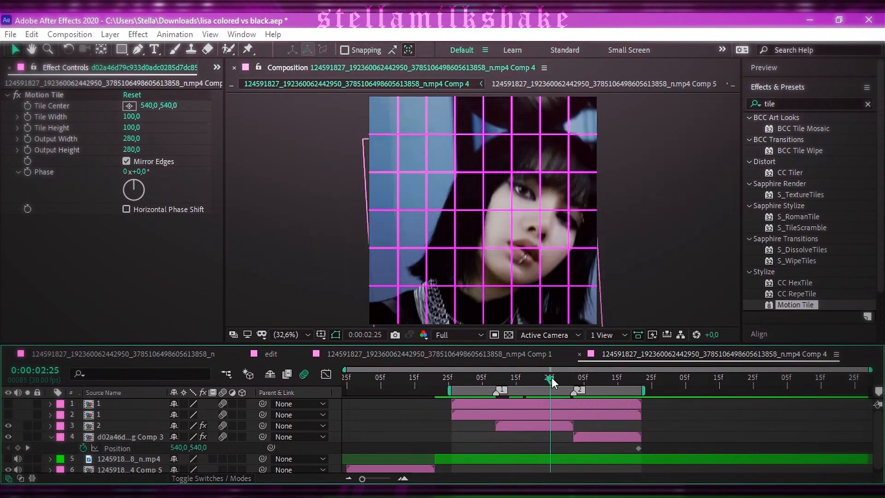
left_click(551, 429)
key("p")
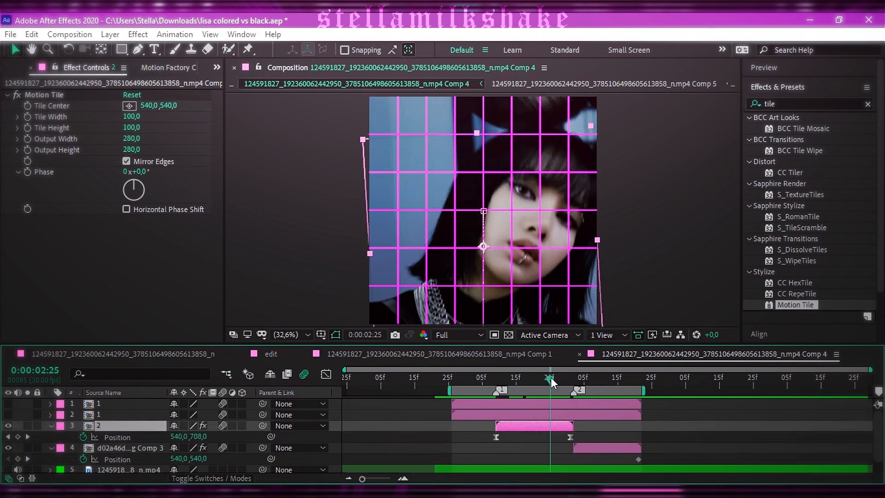
left_click_drag(551, 376, 572, 378)
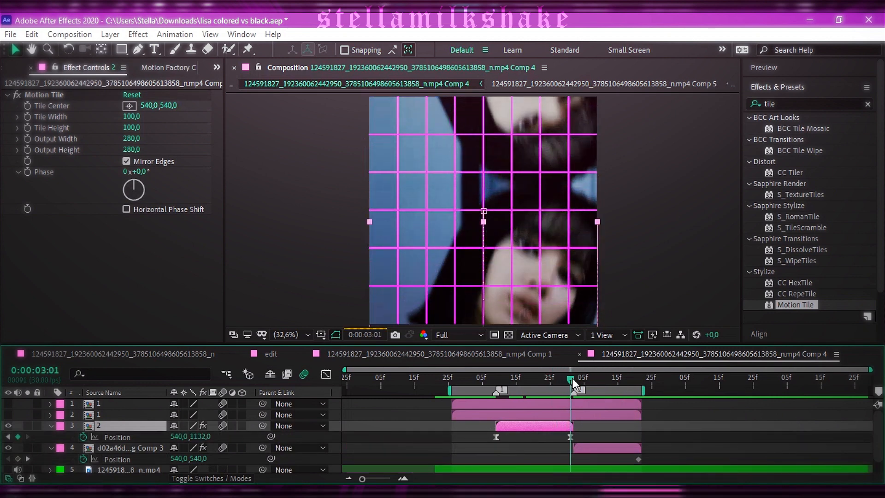
left_click(49, 426)
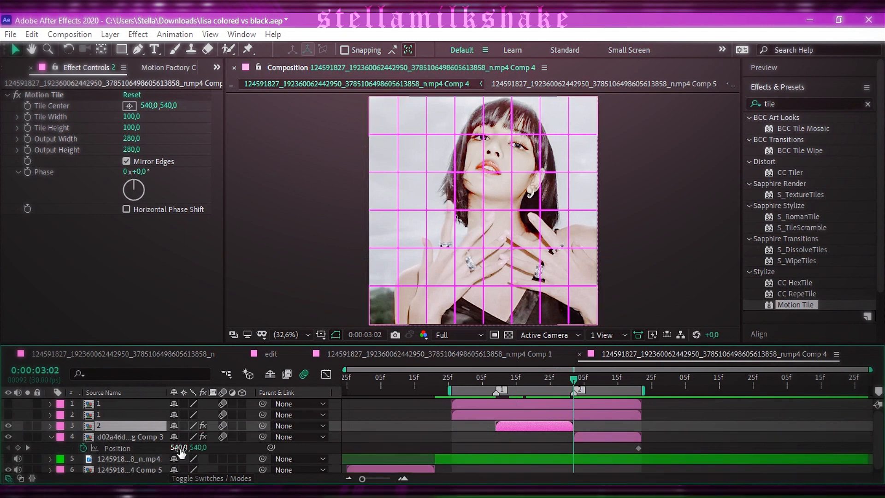
Keyframe the Comp 3 layer's Position at 540, 108 at 0:00:03:02 and apply Easy Ease to its Position keyframes
left_click_drag(198, 448, 53, 450)
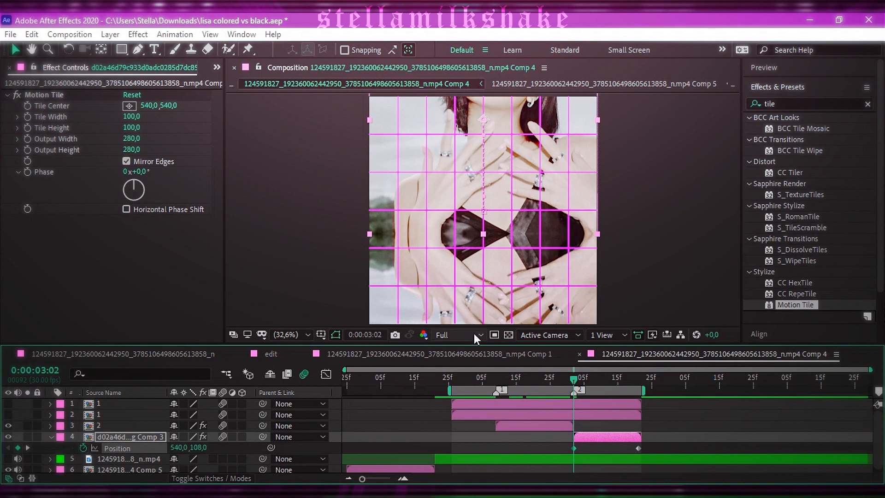
mouse_move(577, 380)
left_mouse_down()
mouse_move(565, 382)
mouse_move(582, 389)
left_mouse_up()
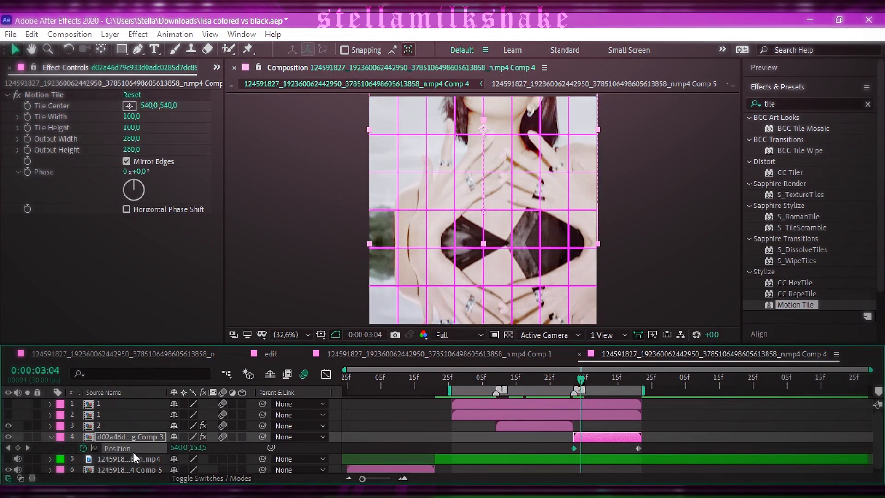
key("F9")
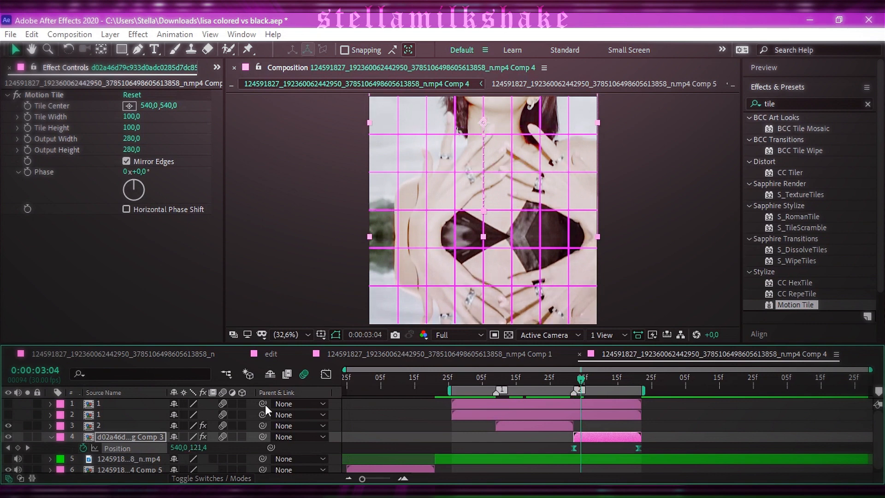
Reshape the Comp 3 layer's Position speed curve to peak at the first keyframe and slow down gradually, and save the project
left_click(324, 375)
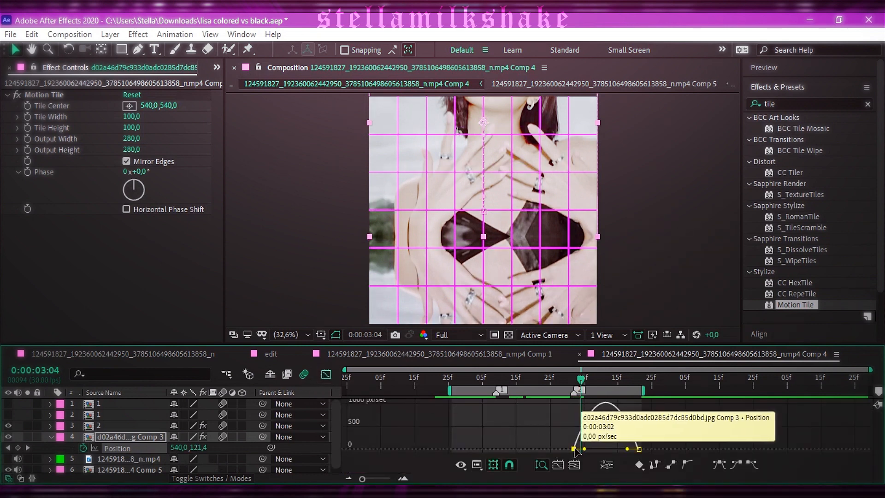
left_click_drag(585, 448, 567, 449)
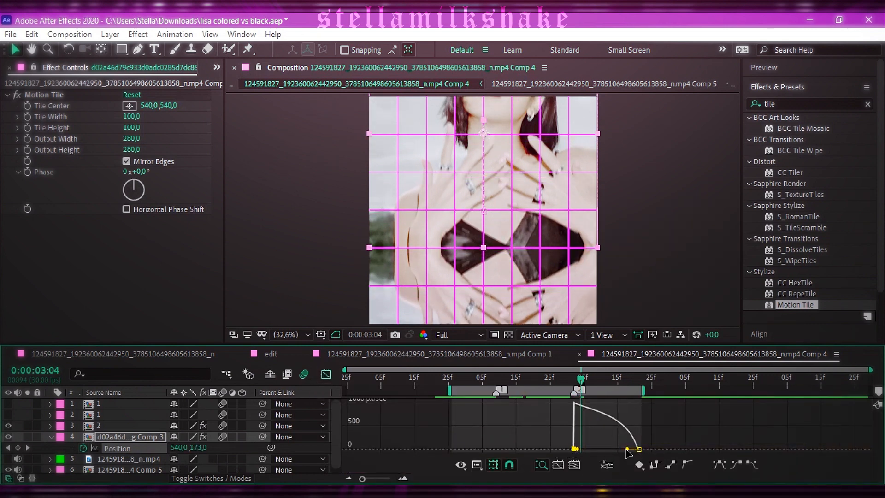
left_click_drag(627, 449, 584, 449)
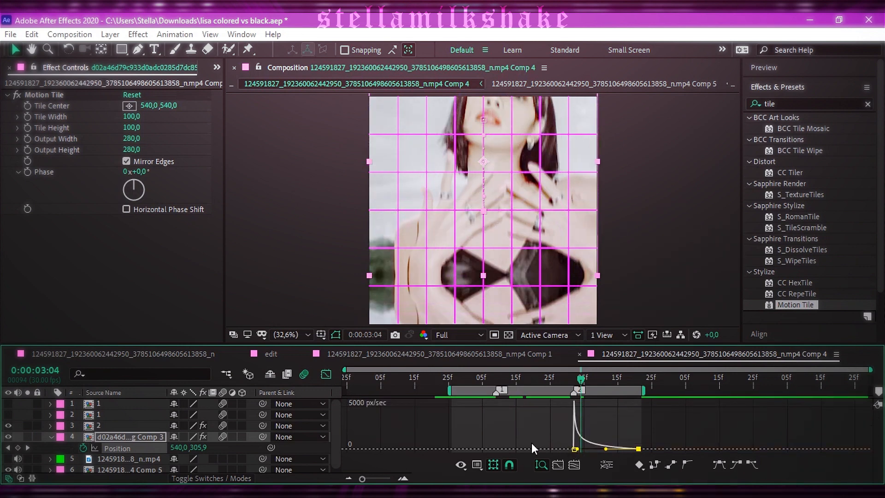
key("ctrl+s")
left_click(51, 438)
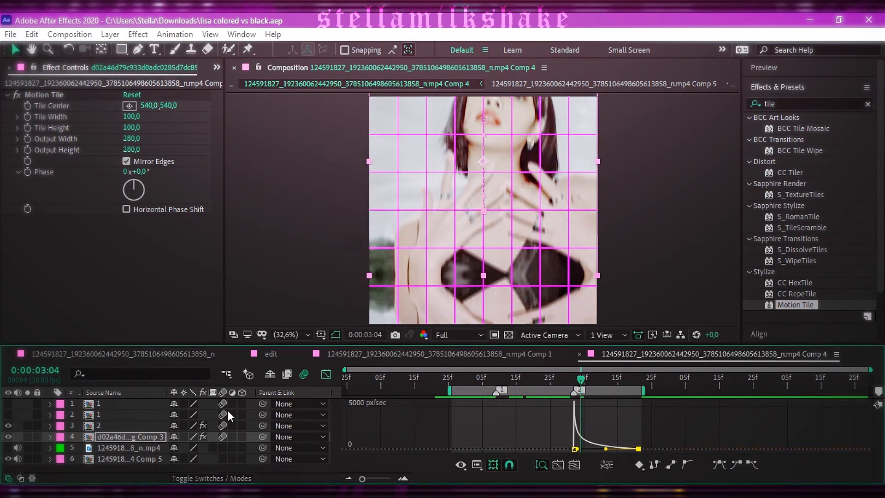
left_click(321, 377)
Make both masked photo layers named 1 visible again
left_click_drag(565, 376, 485, 377)
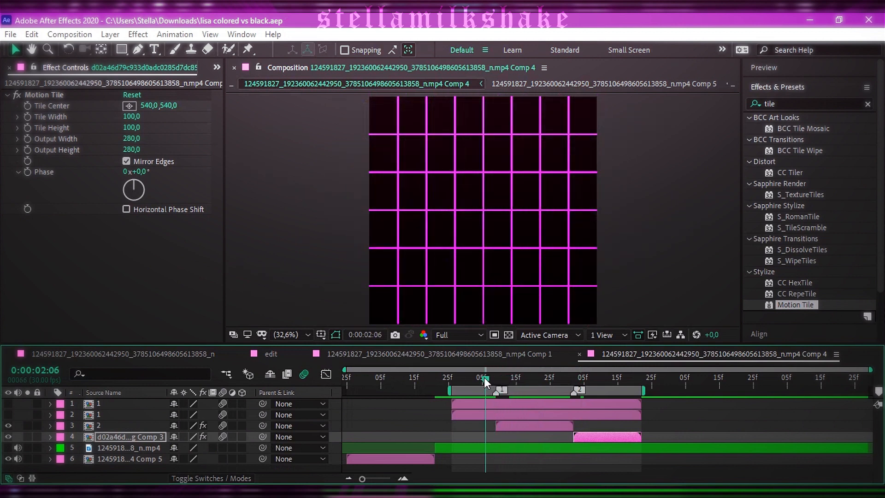
left_click(8, 414)
left_click(8, 403)
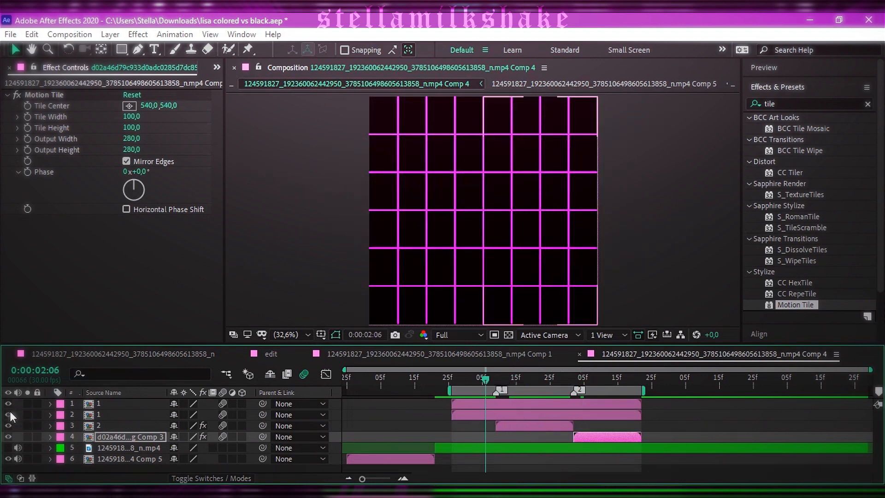
left_click(491, 437)
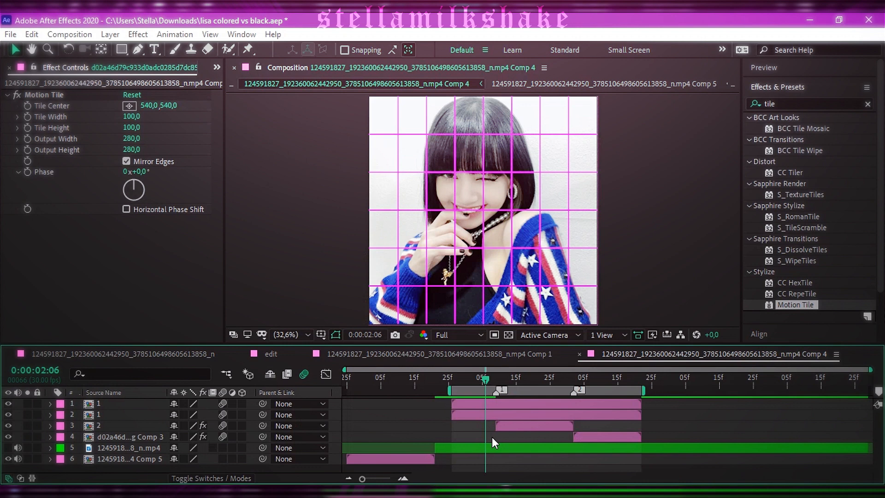
Preview the whole animation from 0:00:01:26 and examine the transitions between the photo layers
left_click_drag(485, 378, 449, 379)
key("space")
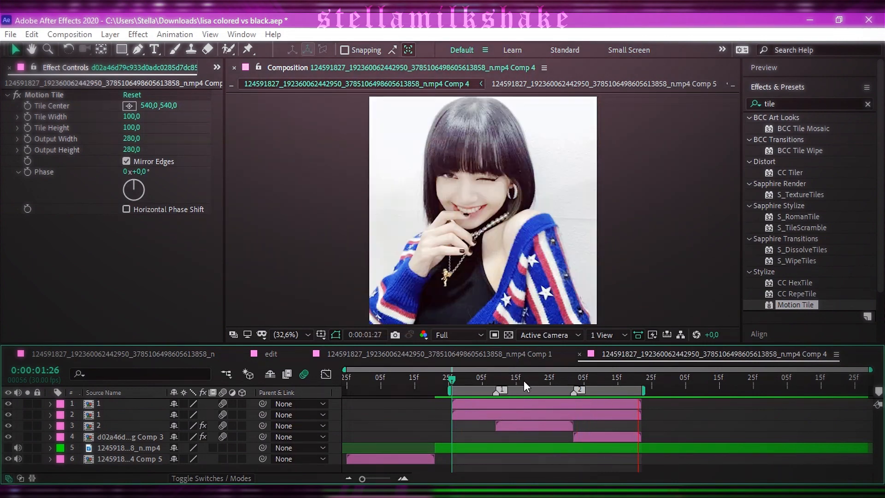
left_click_drag(524, 380, 615, 382)
left_click_drag(622, 413, 540, 416)
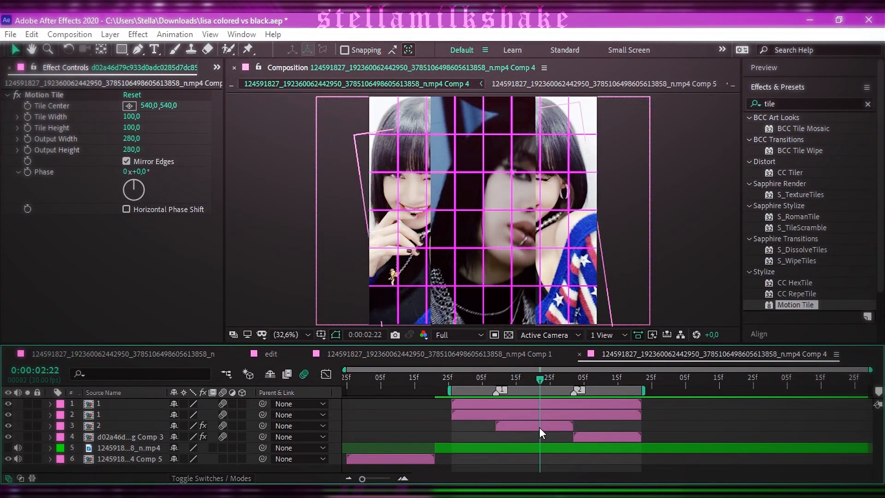
Move layer 2's first Position keyframe and its last Rotation keyframe to 0:00:02:20
left_click(539, 427)
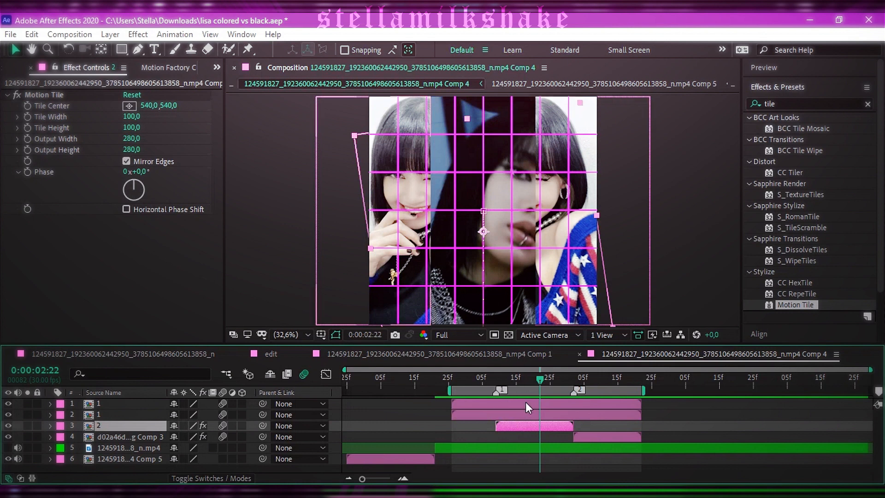
key("u")
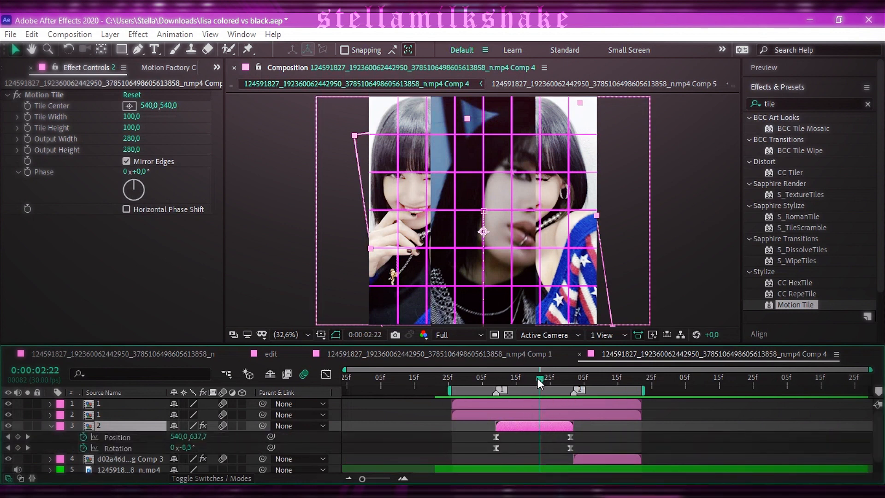
left_click_drag(537, 378, 532, 379)
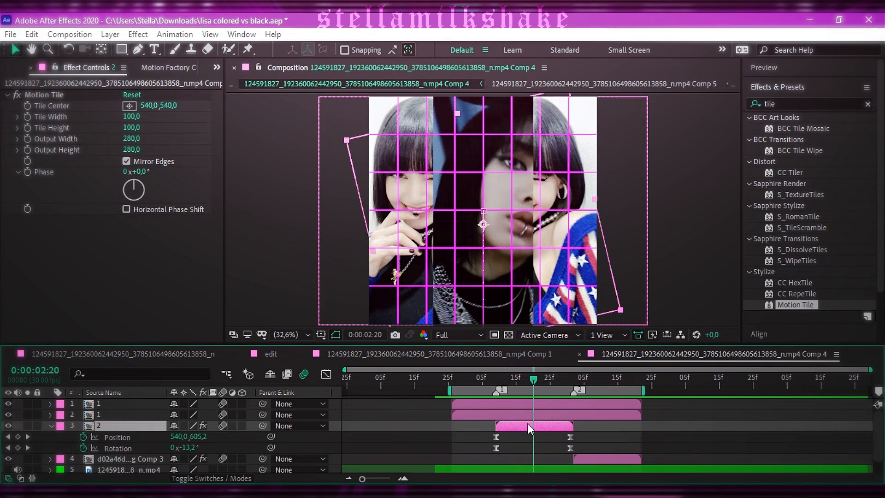
left_click(165, 438)
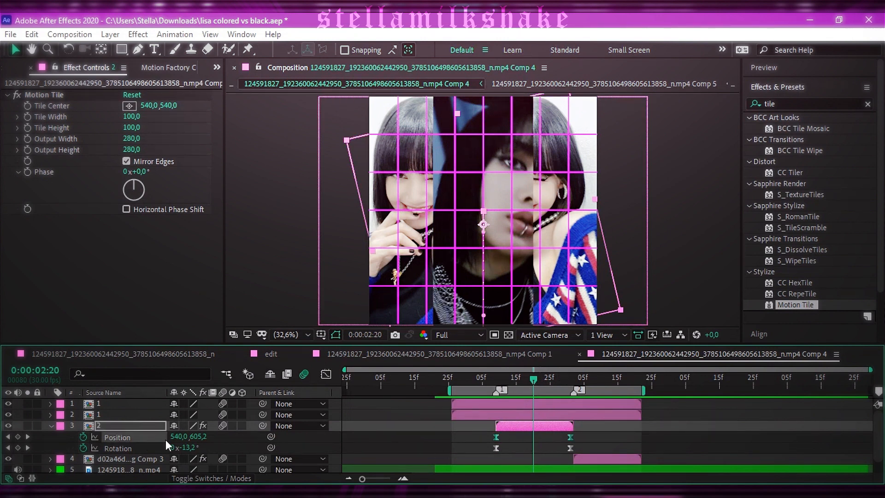
left_click(514, 438)
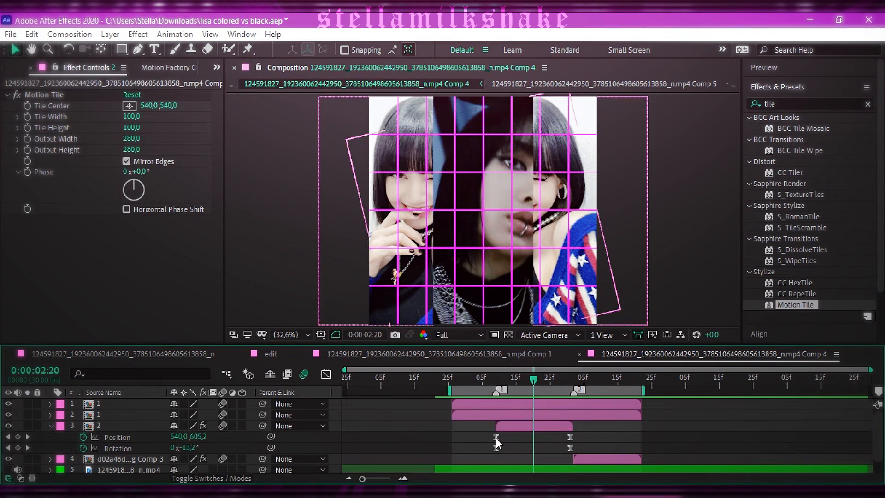
left_click_drag(496, 437, 533, 449)
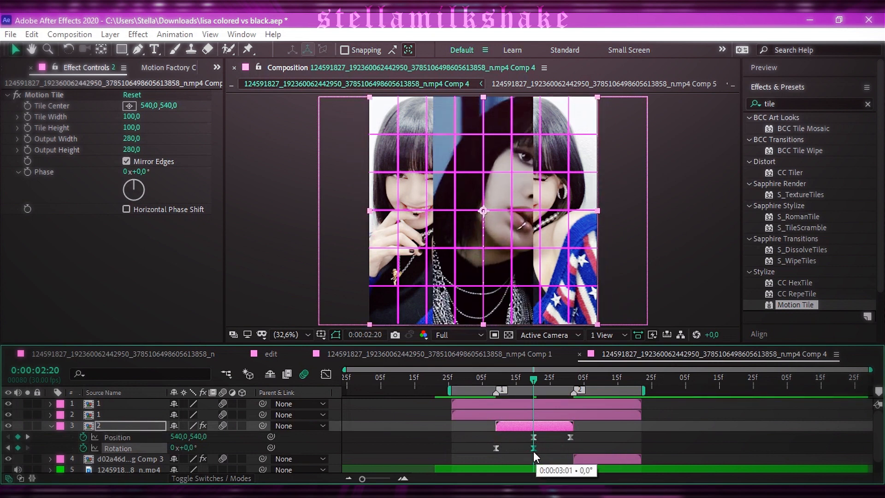
Preview the animation from 0:00:01:28 and examine how layer 2's rotation hands over to its position motion
mouse_move(520, 384)
left_mouse_down()
mouse_move(499, 381)
mouse_move(531, 384)
left_mouse_up()
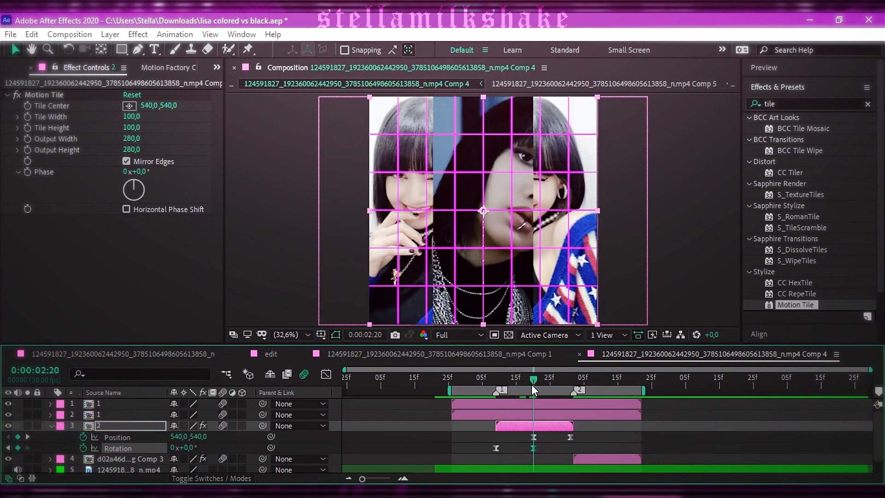
left_click_drag(531, 385, 454, 382)
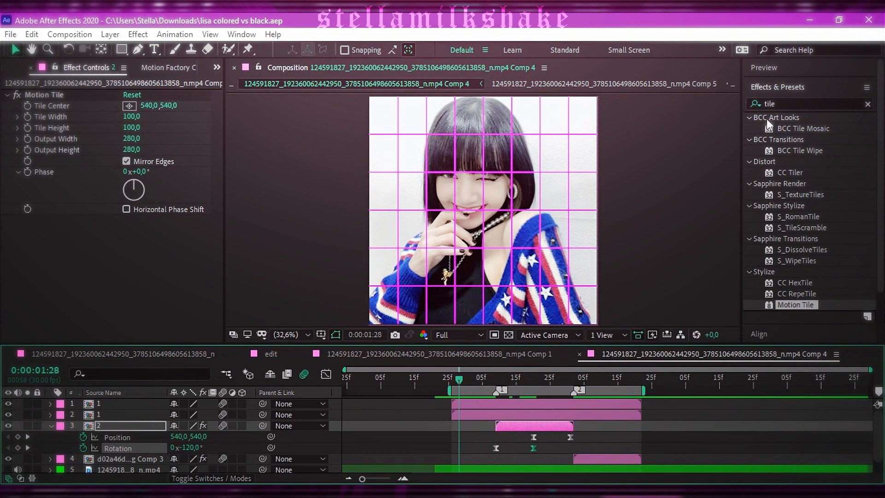
key("space")
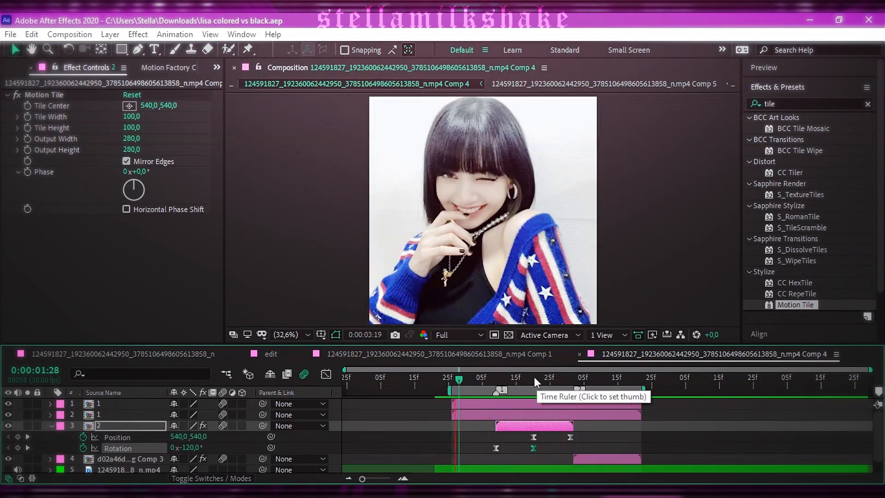
Move layer 2's first Position keyframe back to 0:00:02:09 and its last Rotation keyframe back to 0:00:03:01, and save the project
left_click(535, 380)
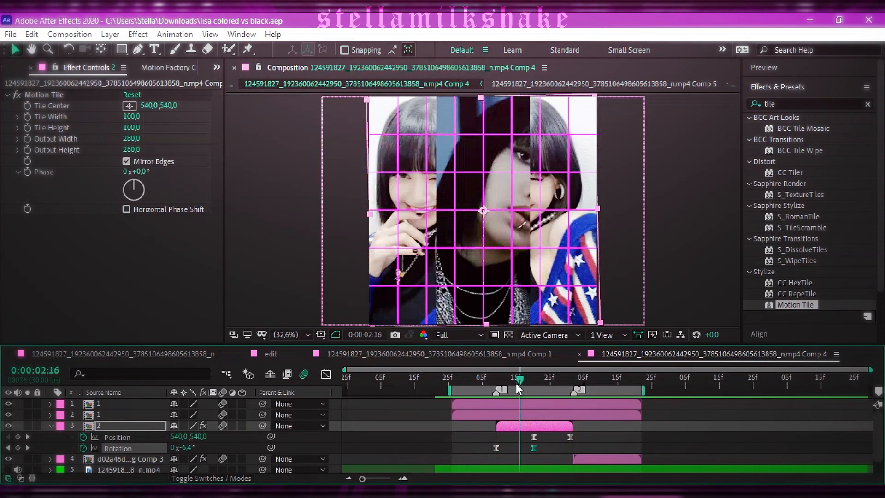
left_click_drag(533, 436, 569, 448)
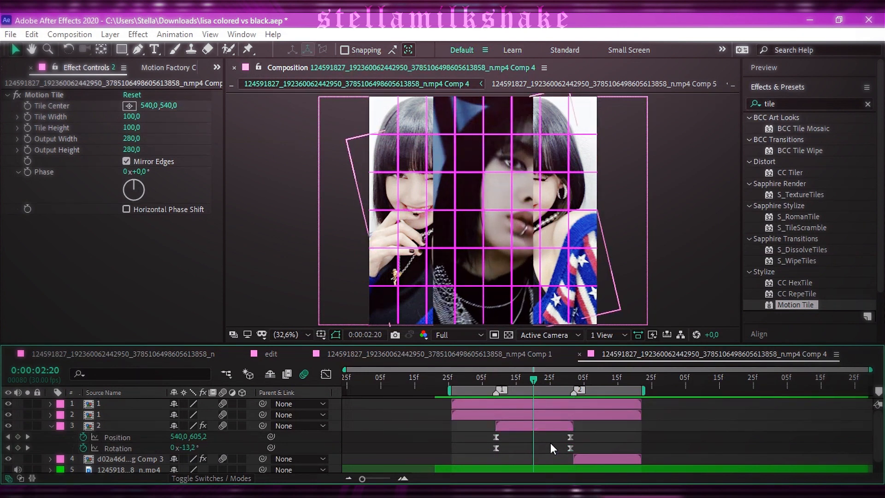
key("ctrl+s")
Reveal Position on both layers named 1 and set the lower one's X value to 939 at the 0:00:03:02 keyframe
left_click(524, 405)
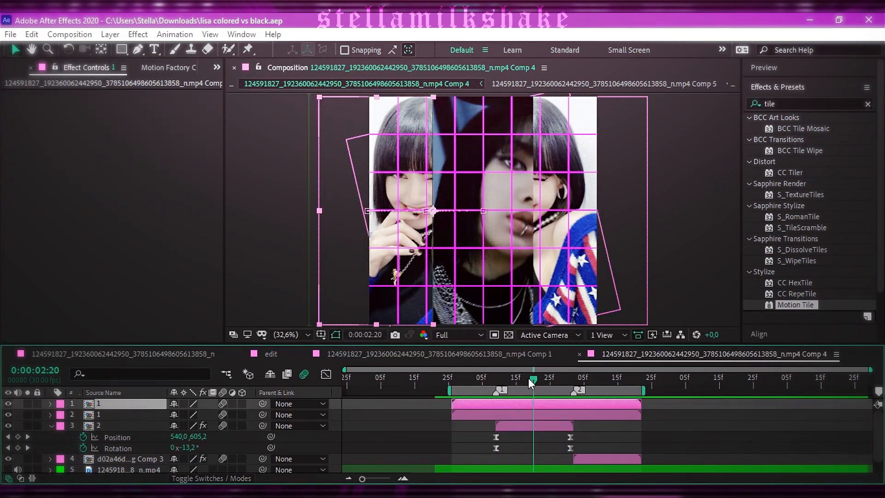
left_click_drag(528, 377, 559, 386)
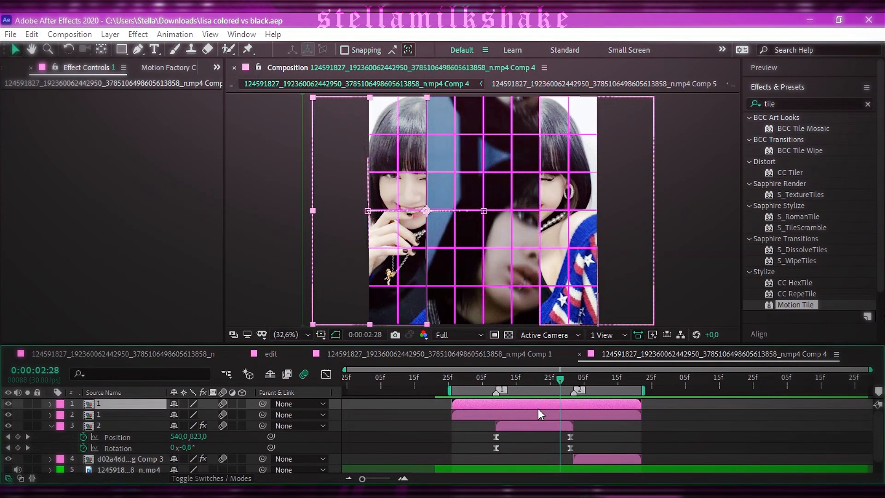
key("p")
left_click_drag(560, 376, 574, 379)
left_click(579, 424)
key("p")
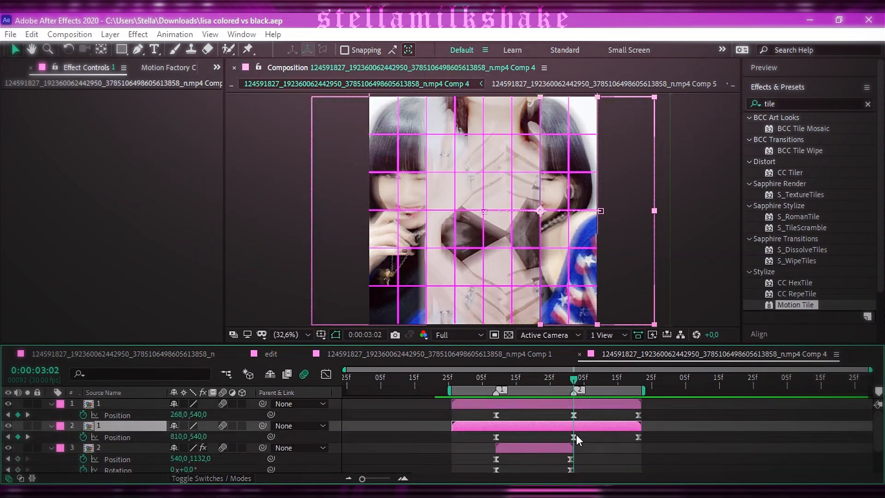
left_click(574, 436)
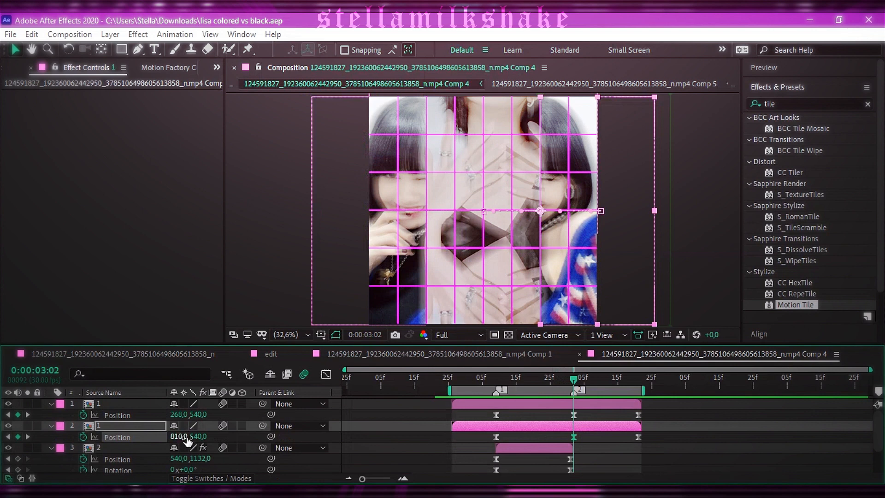
left_click_drag(177, 436, 265, 436)
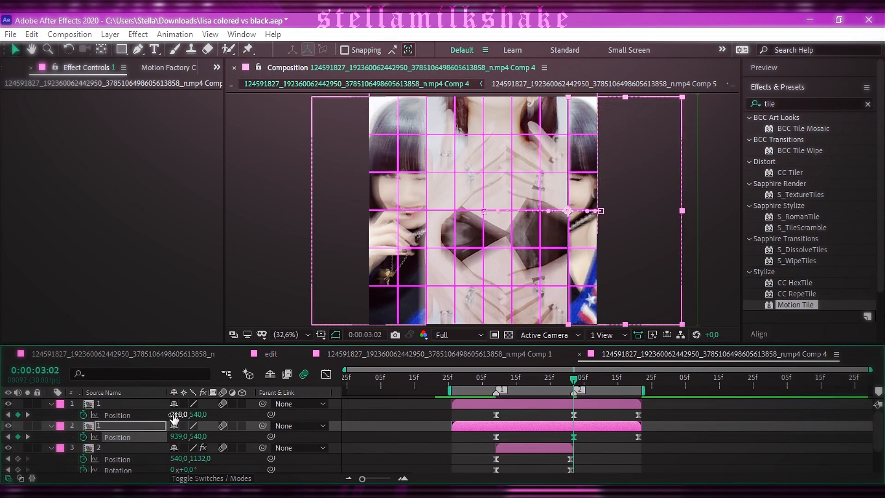
Set the top layer 1's Position X to 140 at 0:00:03:02 with all its Position keyframes selected, and save the project
left_click(155, 415)
left_click_drag(176, 413, 96, 414)
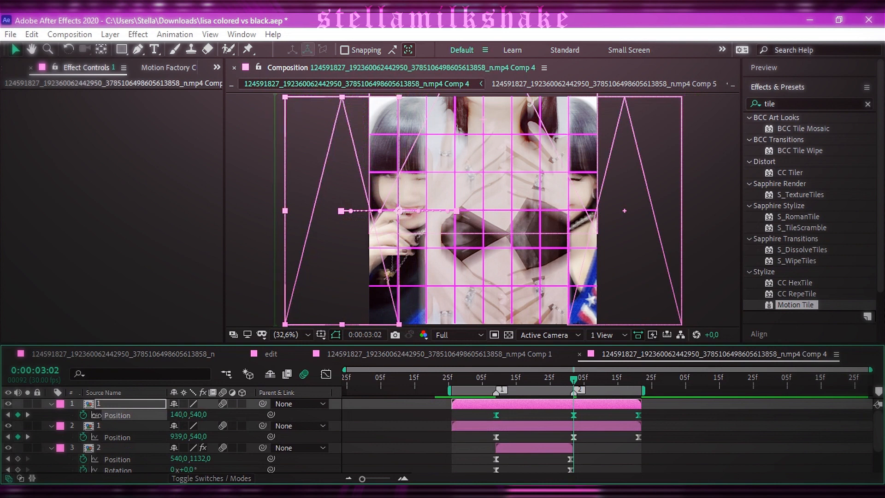
left_click(476, 415)
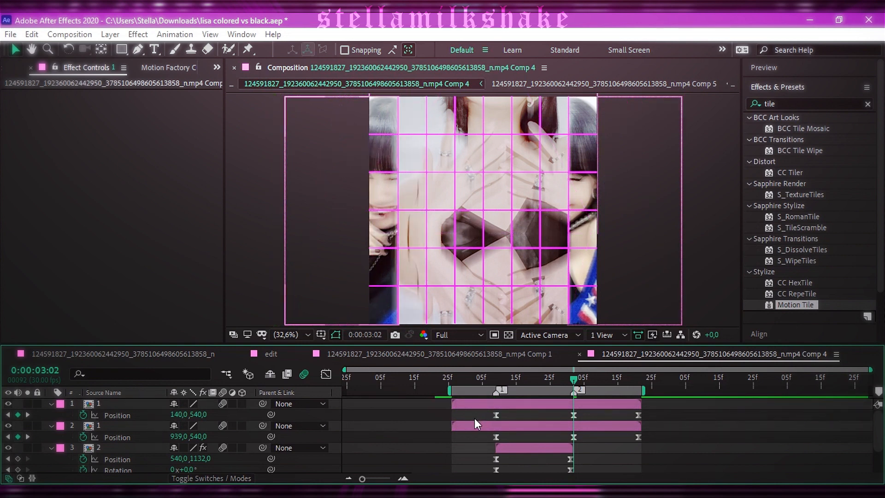
key("ctrl+s")
Check the slide motion from 0:00:01:26 and set the top layer 1's Position X to 540 at the 0:00:02:09 keyframe
left_click(637, 380)
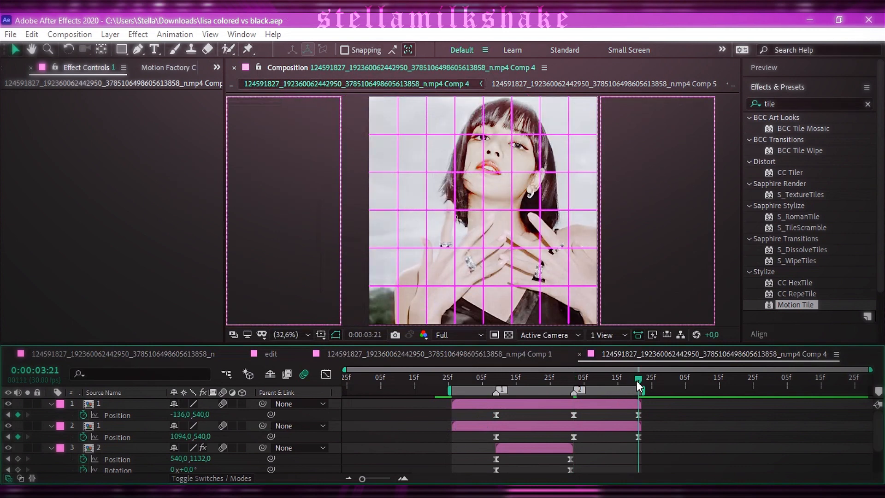
left_click_drag(637, 380, 453, 388)
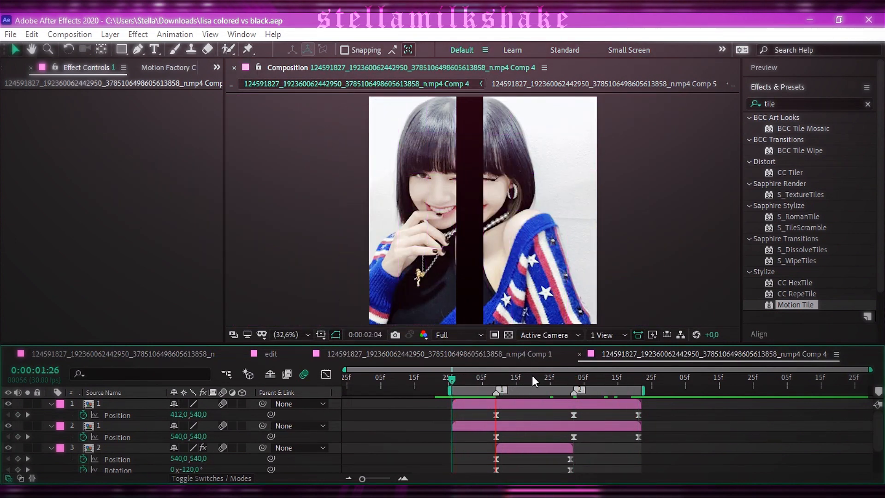
left_click(496, 377)
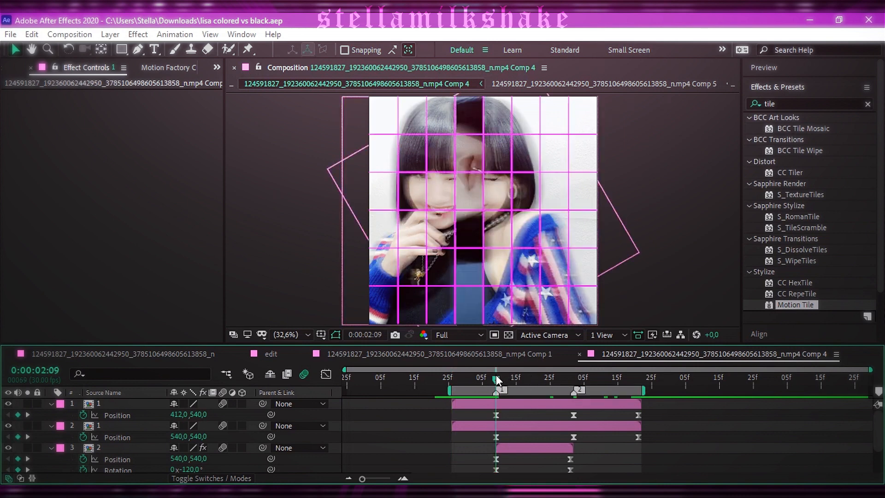
left_click(175, 415)
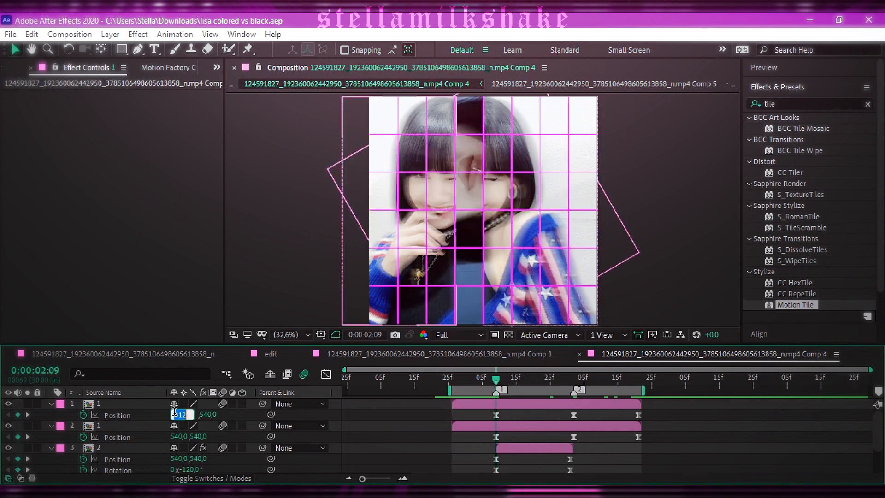
type("540")
key("Return")
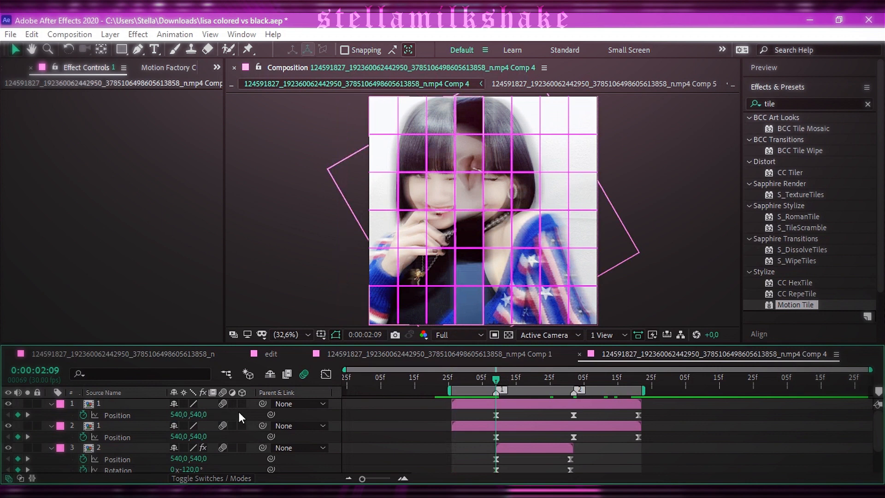
left_click(496, 415)
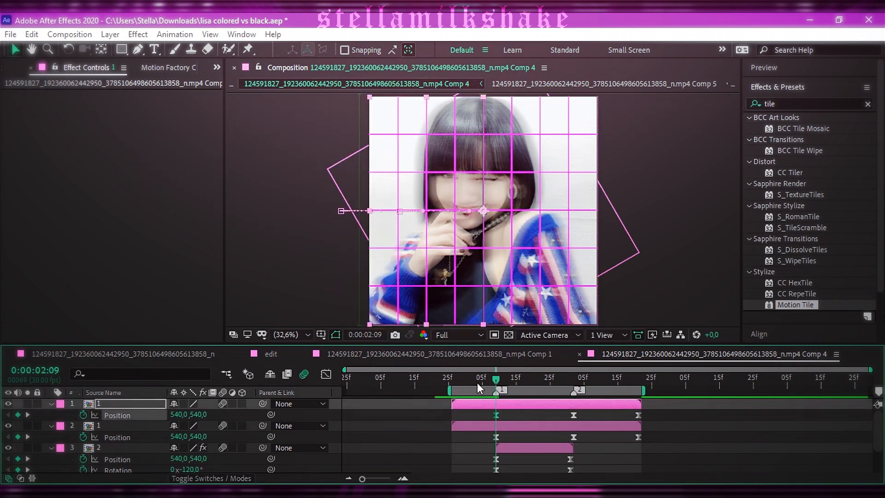
Preview the animation from 0:00:01:26 and examine how the masked halves slide farther apart
left_click_drag(477, 383, 454, 389)
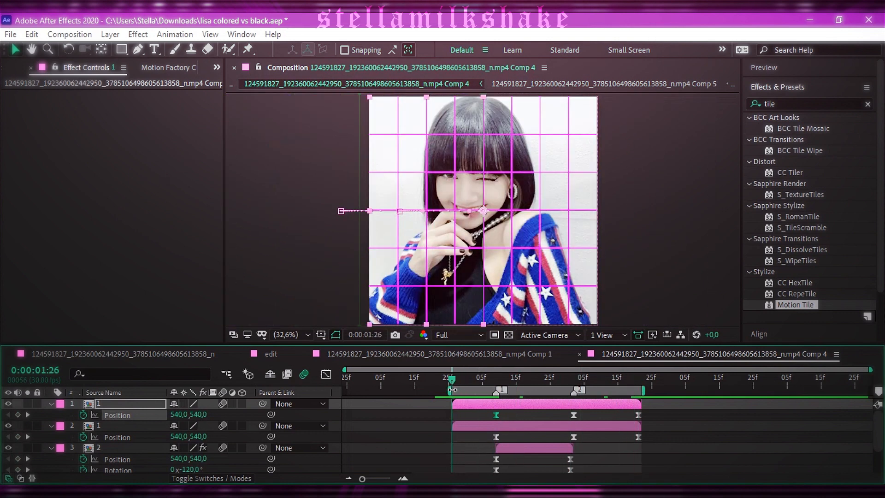
key("space")
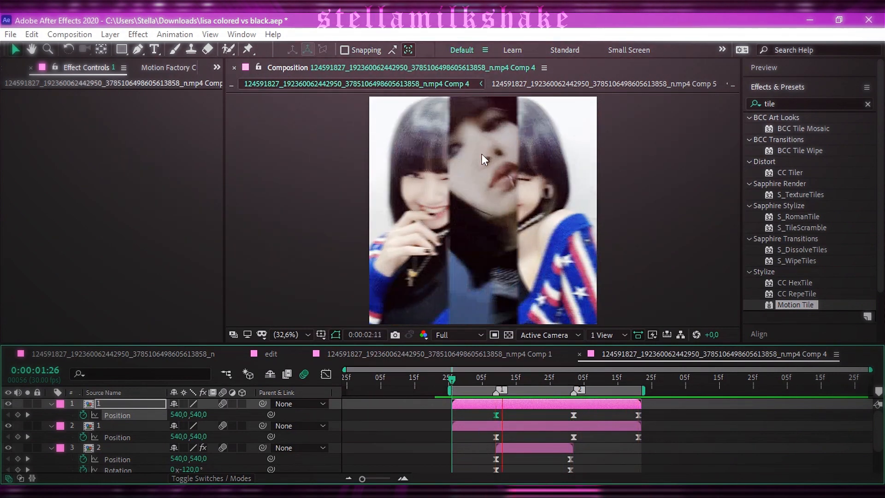
mouse_move(542, 380)
left_mouse_down()
mouse_move(502, 375)
mouse_move(533, 372)
left_mouse_up()
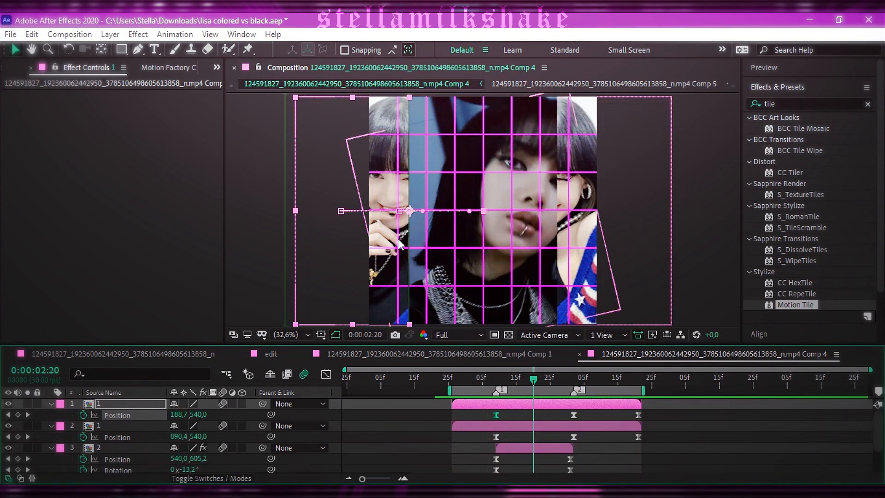
Add a Drop Shadow layer style to the top masked layer named 1
right_click(528, 403)
mouse_move(597, 203)
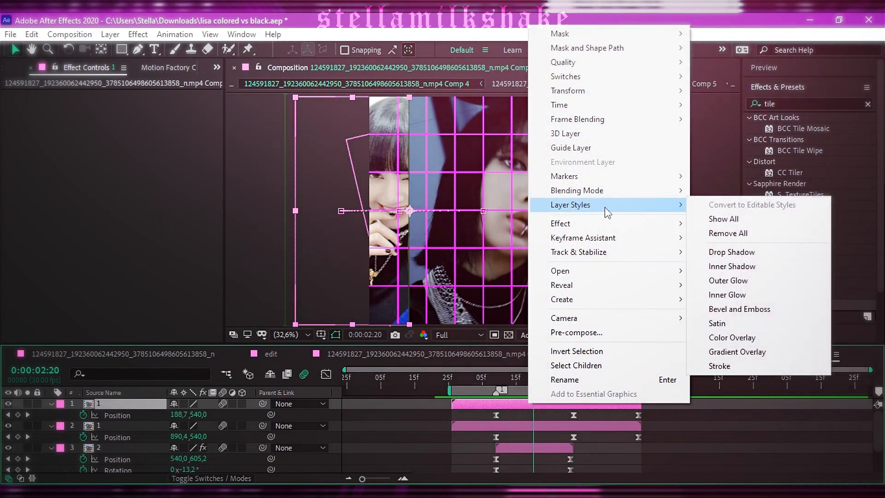
right_click(510, 405)
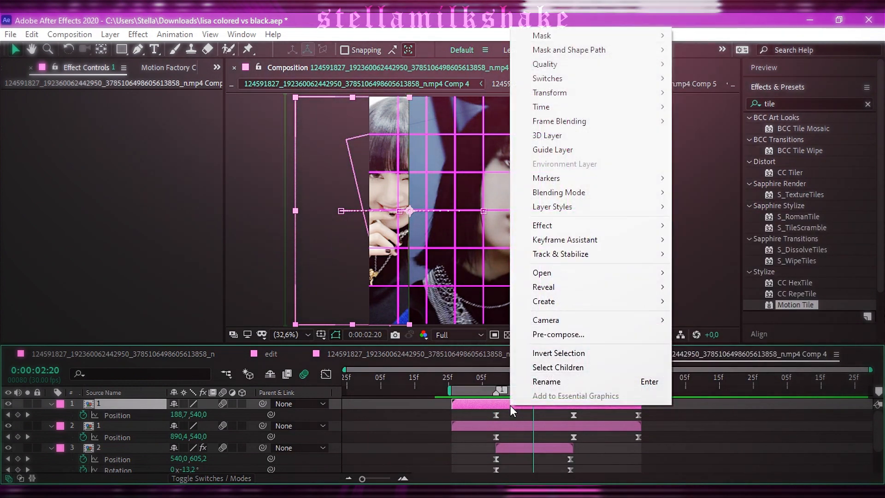
mouse_move(578, 211)
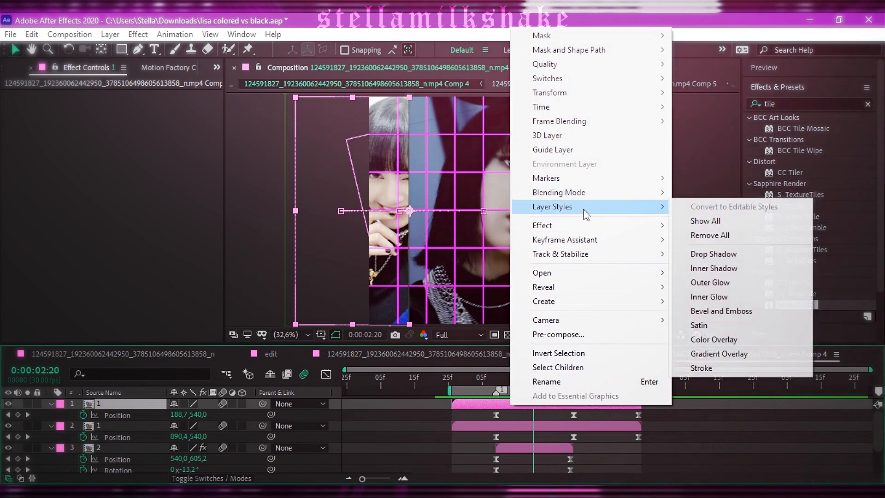
left_click(709, 256)
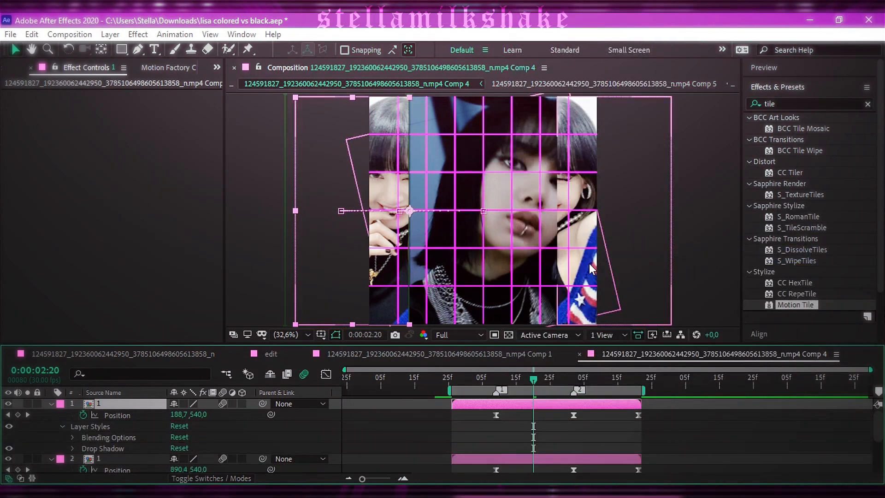
Add a Drop Shadow layer style to the second layer named 1, collapse both layers' properties, and save the project
right_click(547, 460)
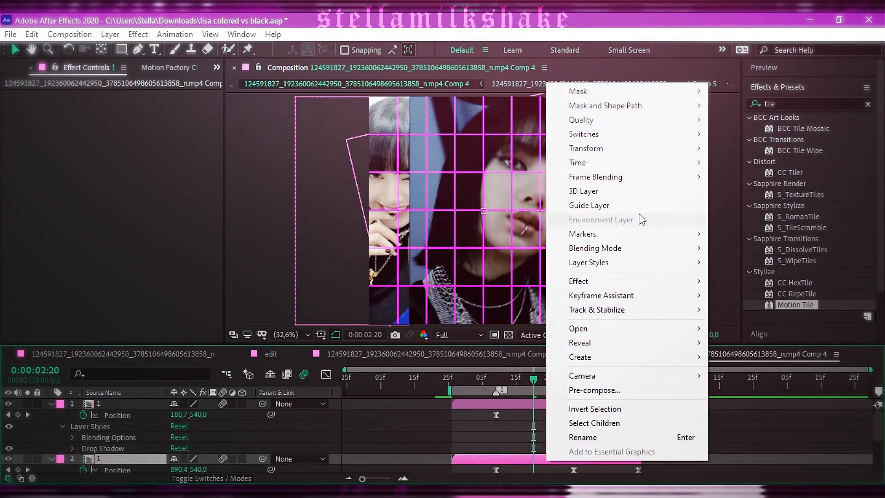
mouse_move(634, 266)
left_click(736, 309)
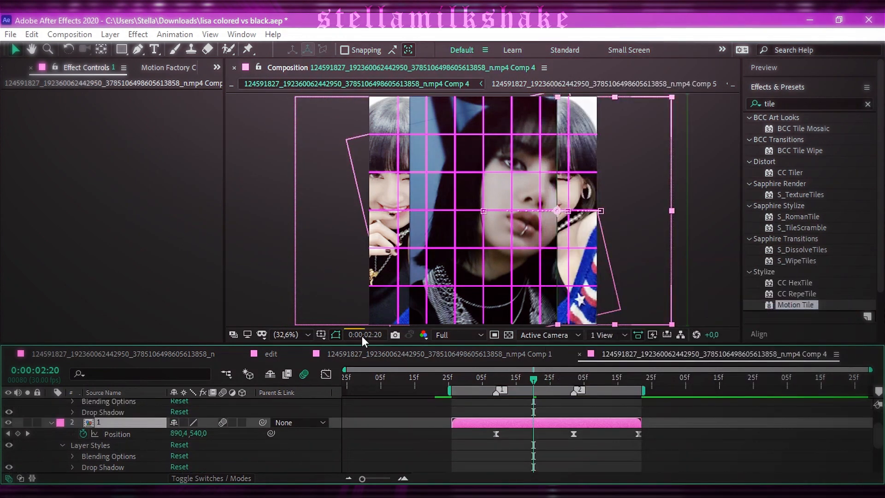
left_click(50, 423)
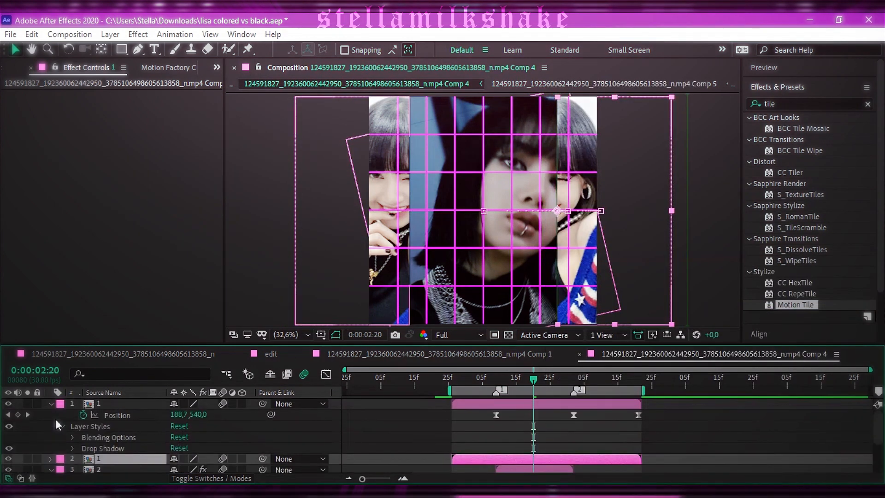
left_click(50, 407)
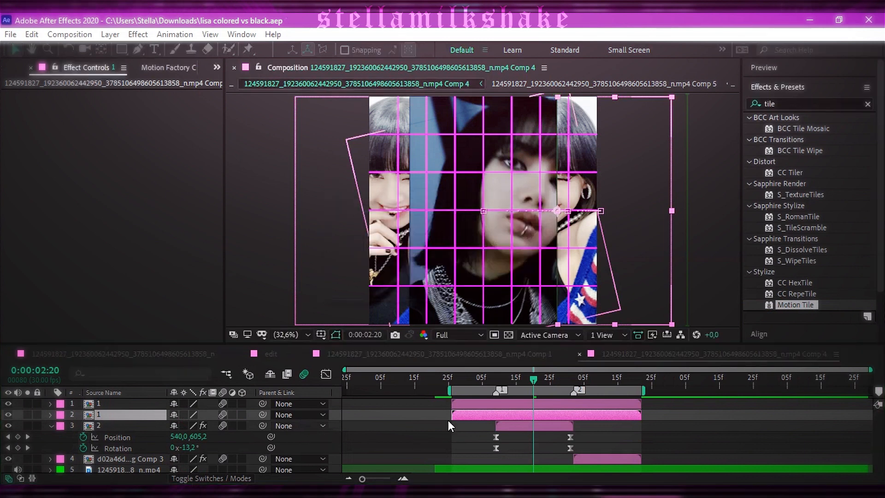
Return to 0:00:01:26, hide the Proportional Grid overlay, and deselect the layers
left_click(460, 379)
left_click_drag(460, 380, 451, 380)
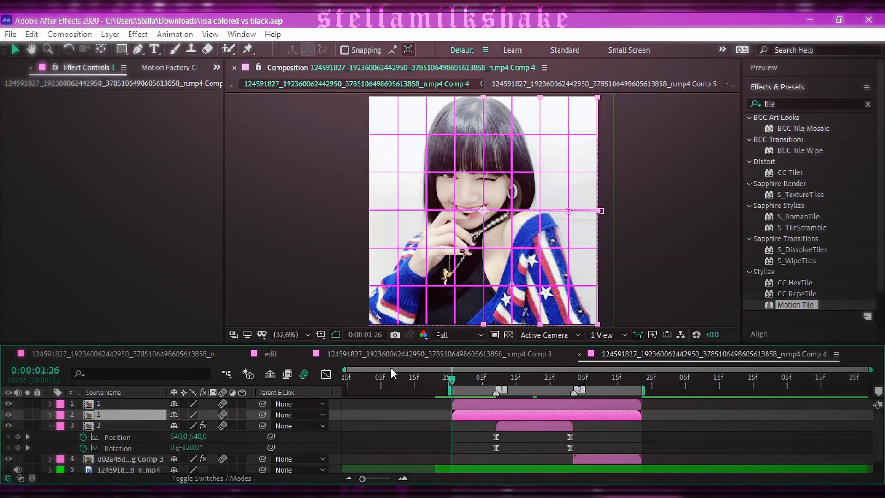
left_click(323, 335)
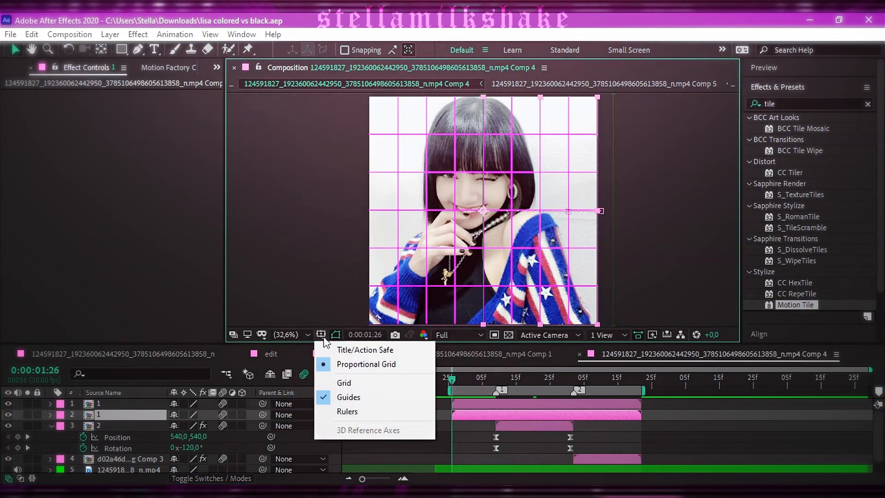
left_click(333, 364)
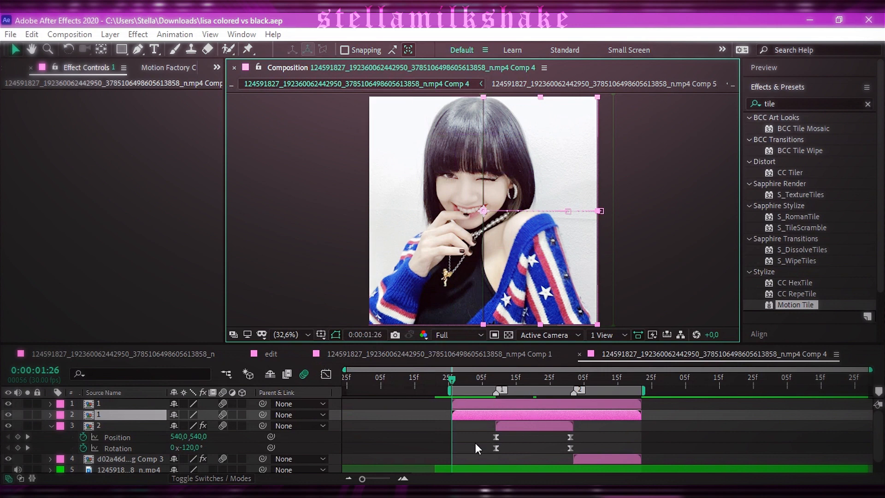
left_click(463, 438)
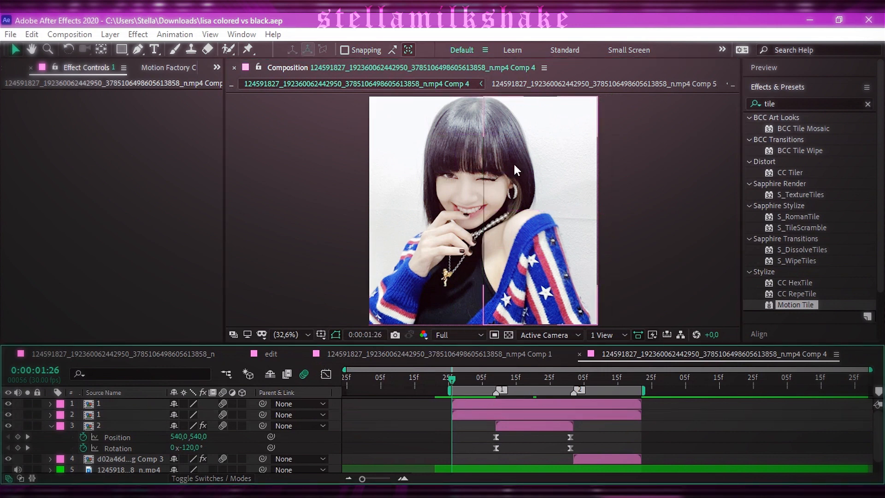
Move the second masked layer named 1 above the other layer named 1 in the stacking order and save the project
scroll(478, 205, "up", 6)
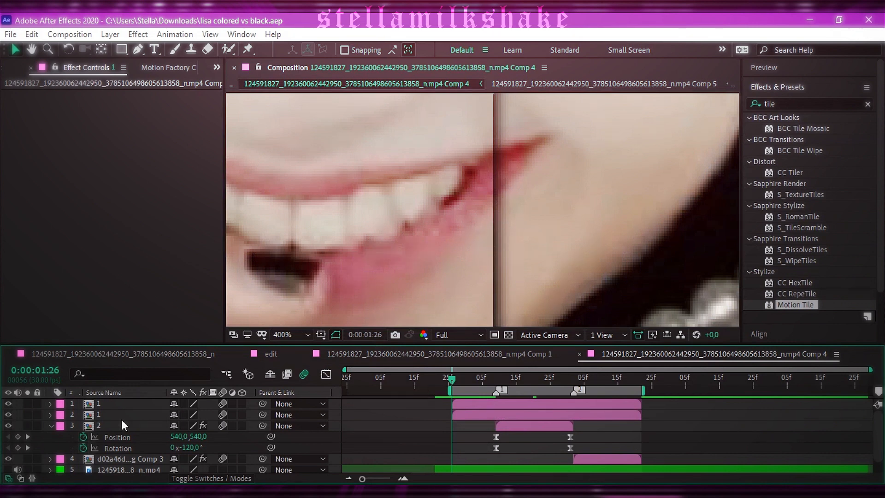
left_click_drag(128, 414, 133, 400)
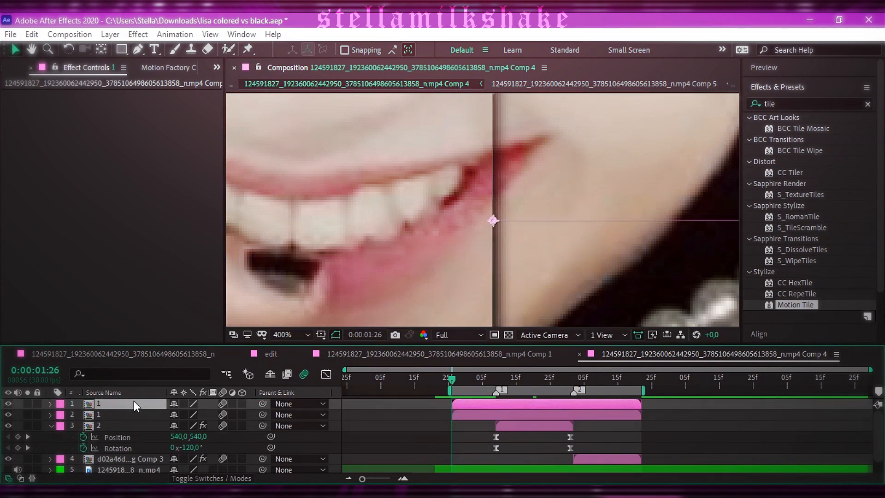
left_click(468, 432)
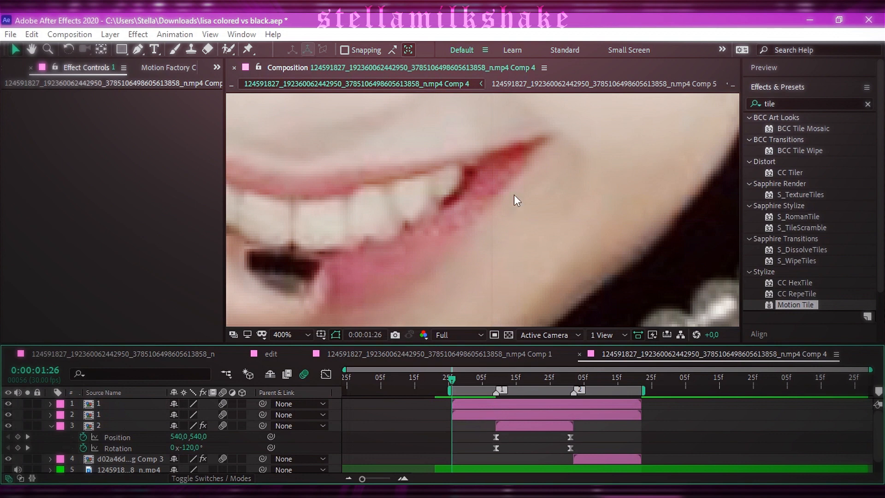
scroll(514, 194, "down", 6)
scroll(513, 216, "down", 2)
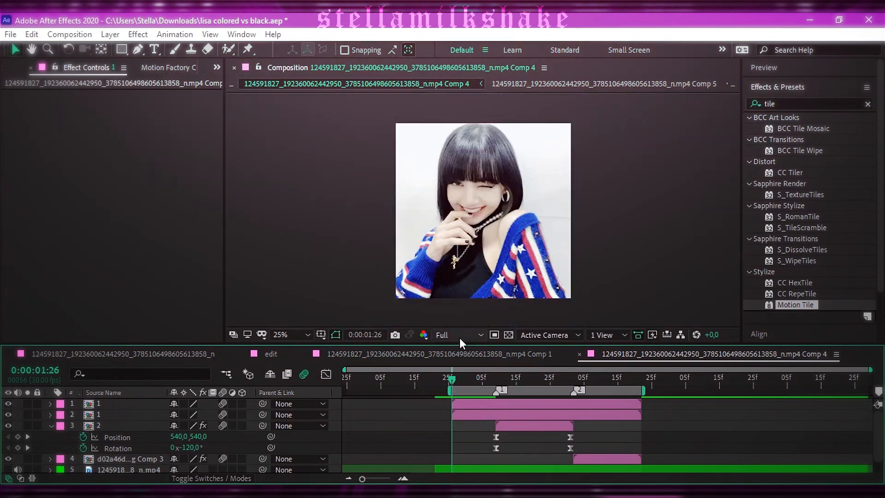
key("ctrl+s")
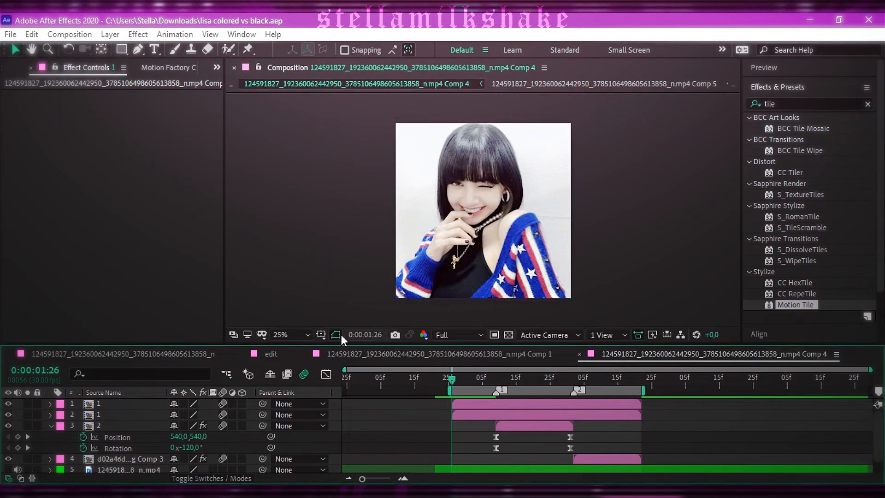
Fit the composition to the viewer, preview the animation from 0:00:01:26, and return the current time to 0:00:01:26
left_click(301, 333)
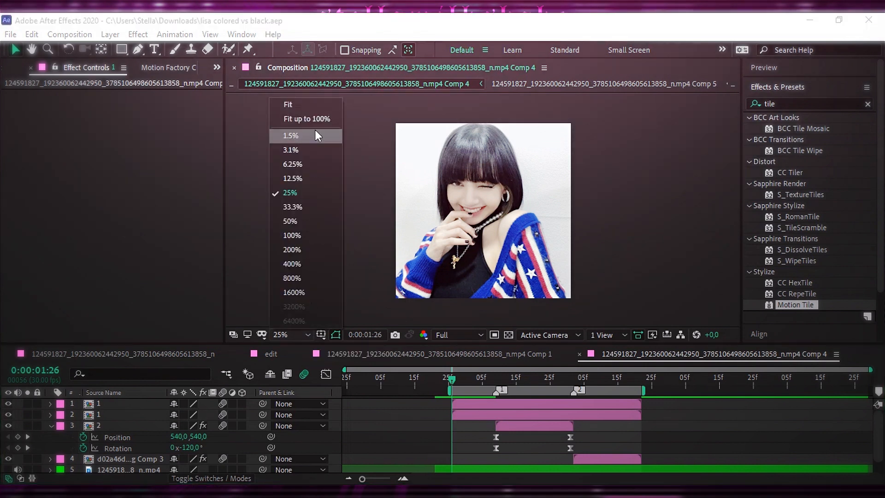
left_click(314, 106)
left_click(846, 68)
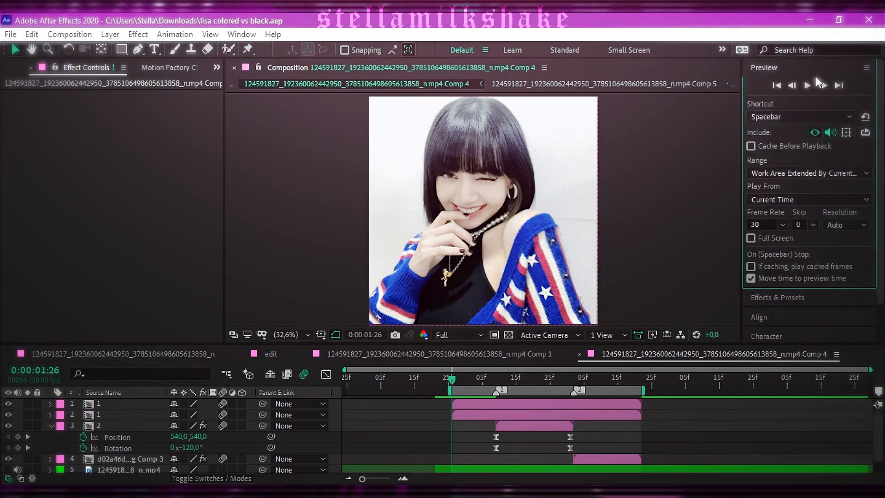
left_click(806, 84)
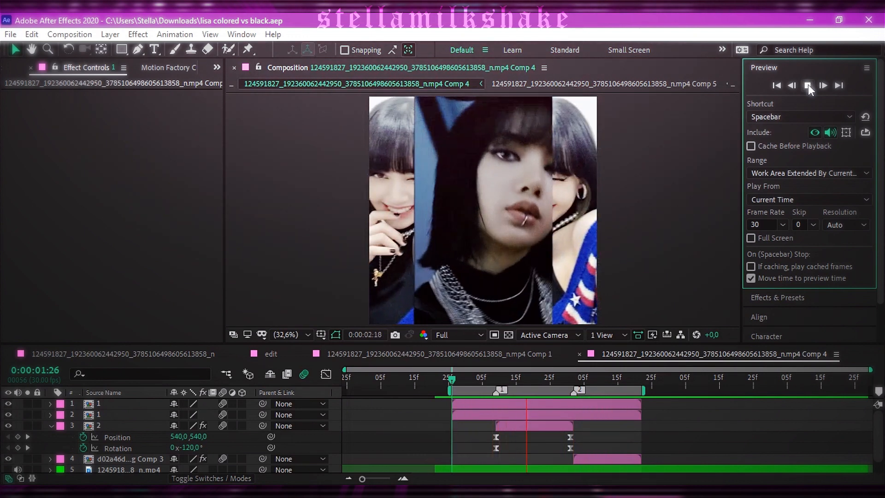
left_click(808, 87)
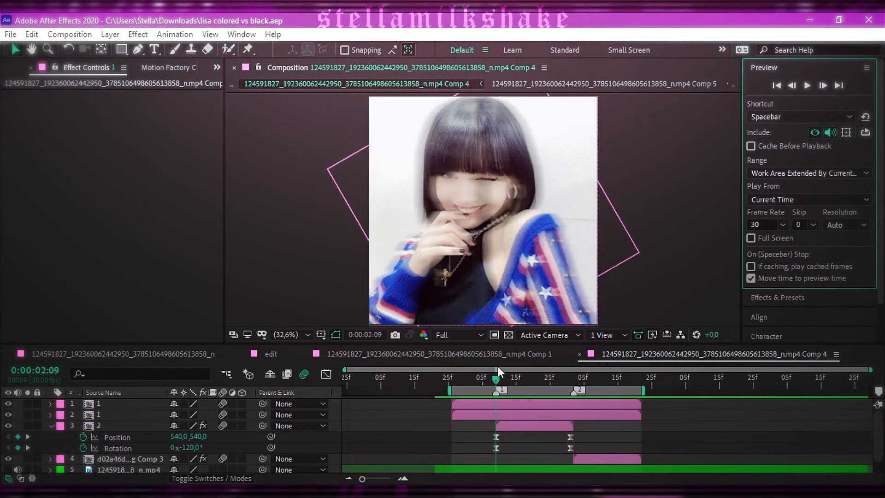
mouse_move(496, 384)
left_mouse_down()
mouse_move(629, 390)
mouse_move(490, 385)
left_mouse_up()
left_click_drag(469, 414, 449, 415)
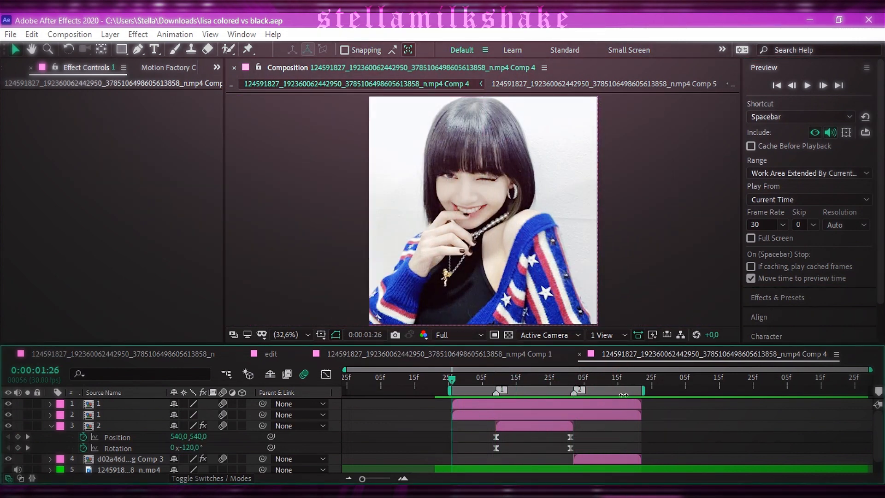